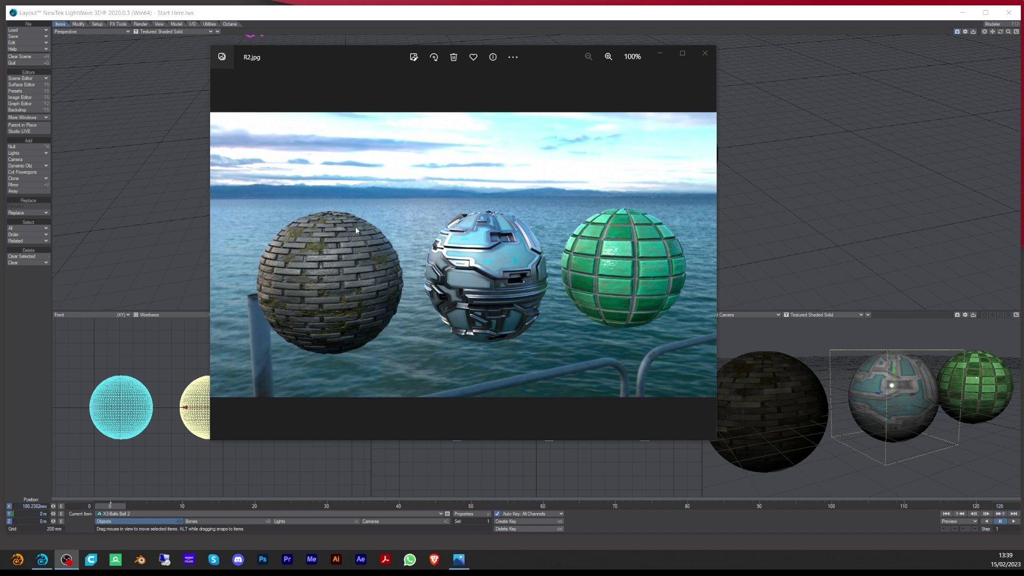
Step: Close the R2.jpg preview, switch to the browser and examine the Space Cruiser Panels 2 material page on the Free PBR site
{"action": "left_click", "coordinate": [705, 54]}
{"action": "left_click_drag", "start_coordinate": [0, 38], "coordinate": [825, 23]}
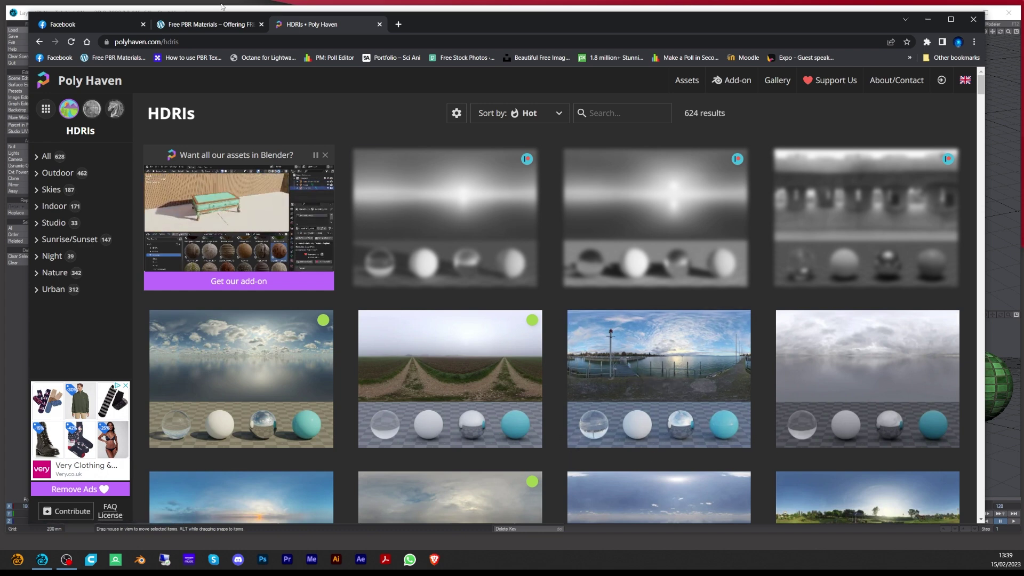
{"action": "left_click", "coordinate": [213, 25]}
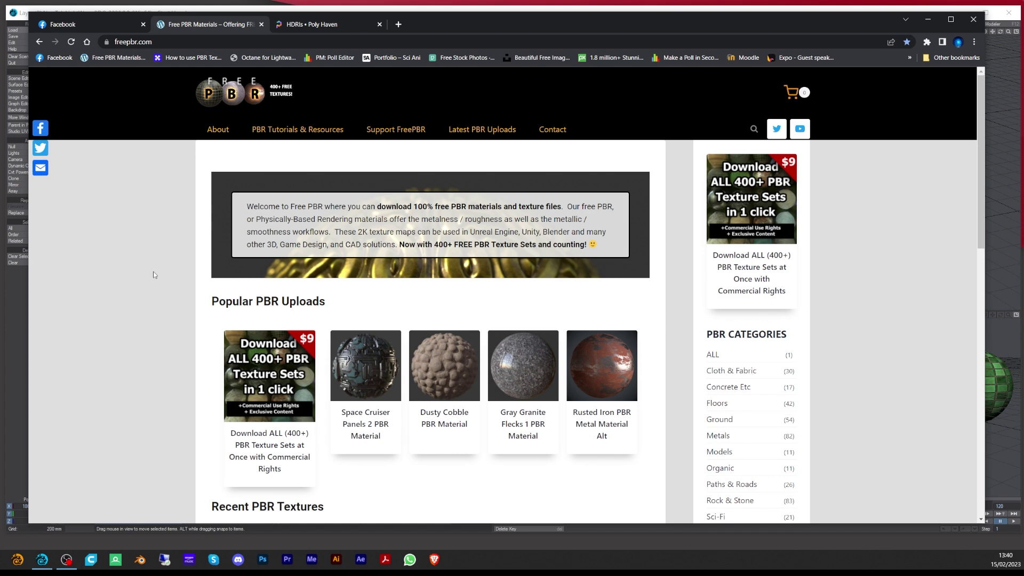
{"action": "scroll", "coordinate": [154, 275], "scroll_direction": "down", "scroll_amount": 2}
{"action": "left_click", "coordinate": [363, 257]}
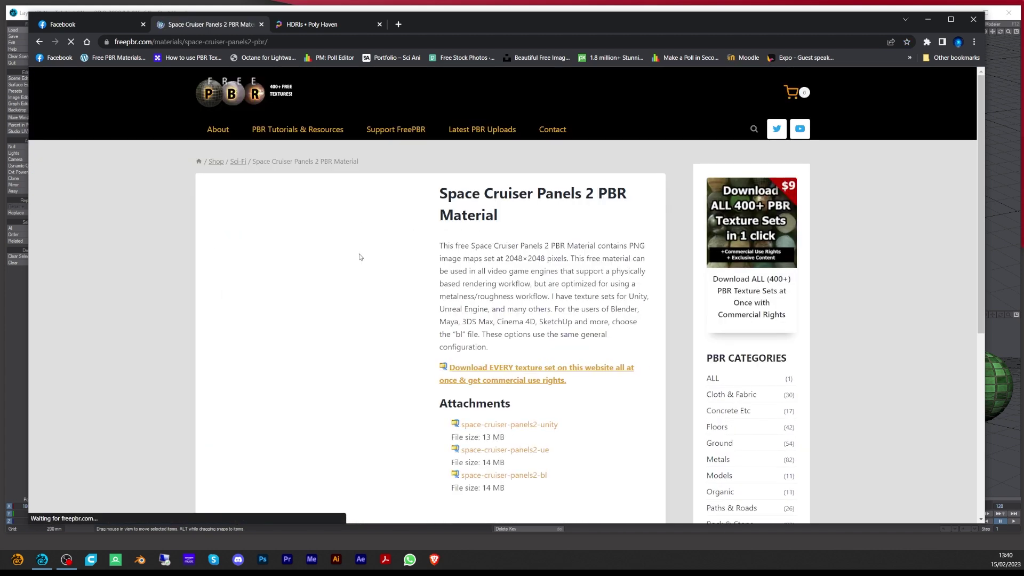
{"action": "scroll", "coordinate": [635, 316], "scroll_direction": "down", "scroll_amount": 2}
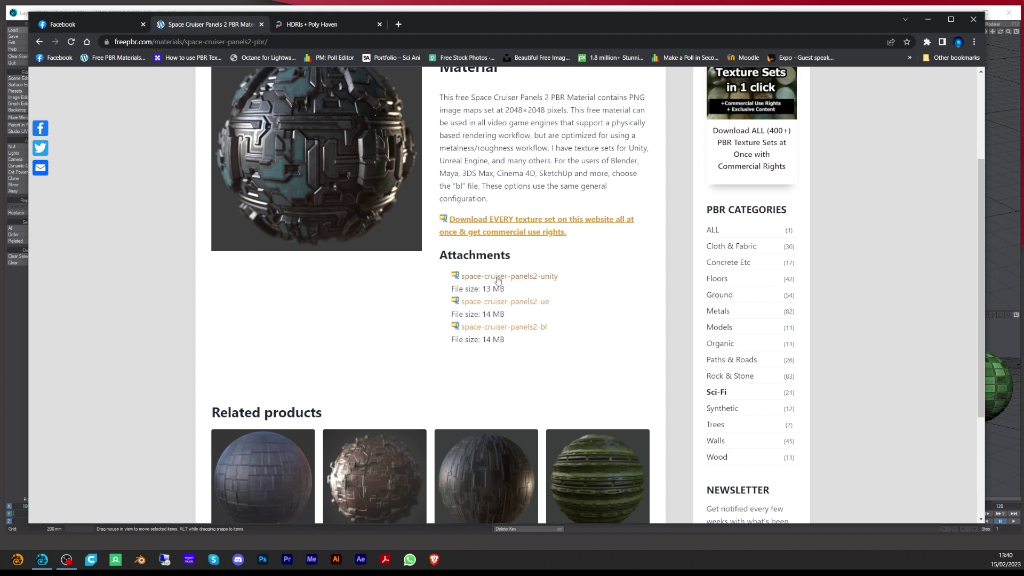
{"action": "scroll", "coordinate": [498, 275], "scroll_direction": "up", "scroll_amount": 3}
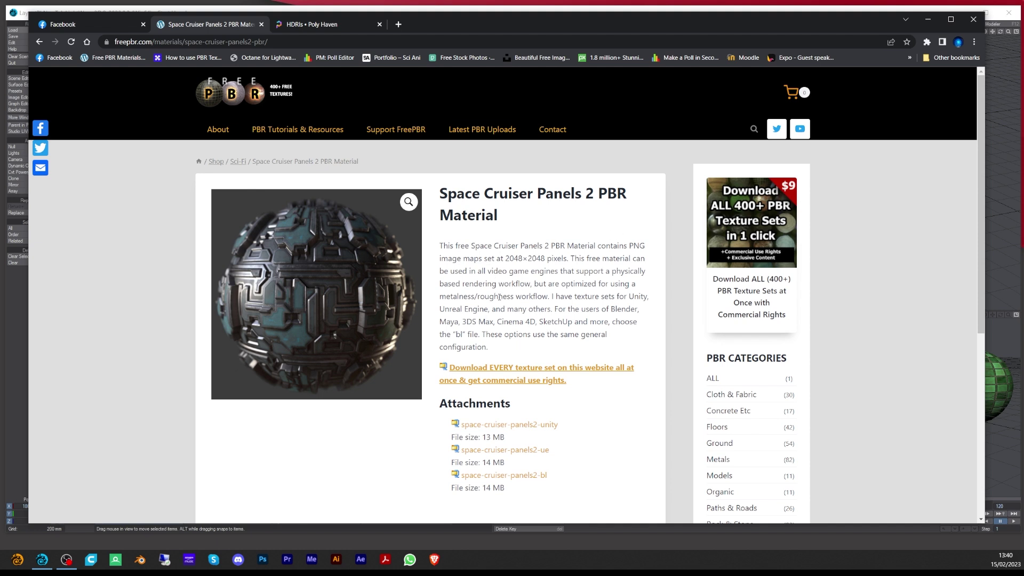
{"action": "left_click", "coordinate": [927, 20]}
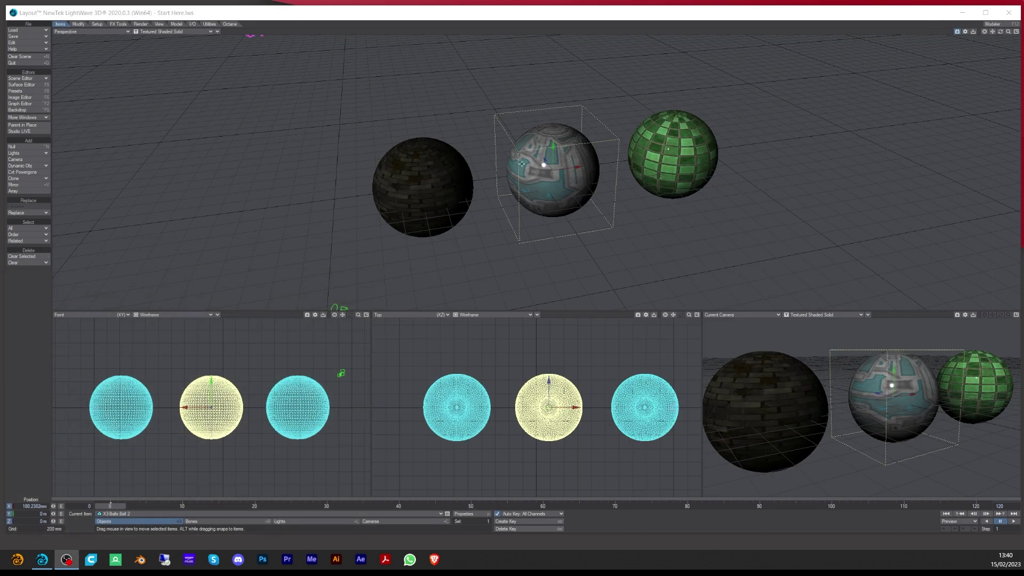
Step: Return to LightWave Layout and open the node graph of the Ball 1 surface from the Surface Editor
{"action": "left_click", "coordinate": [535, 11]}
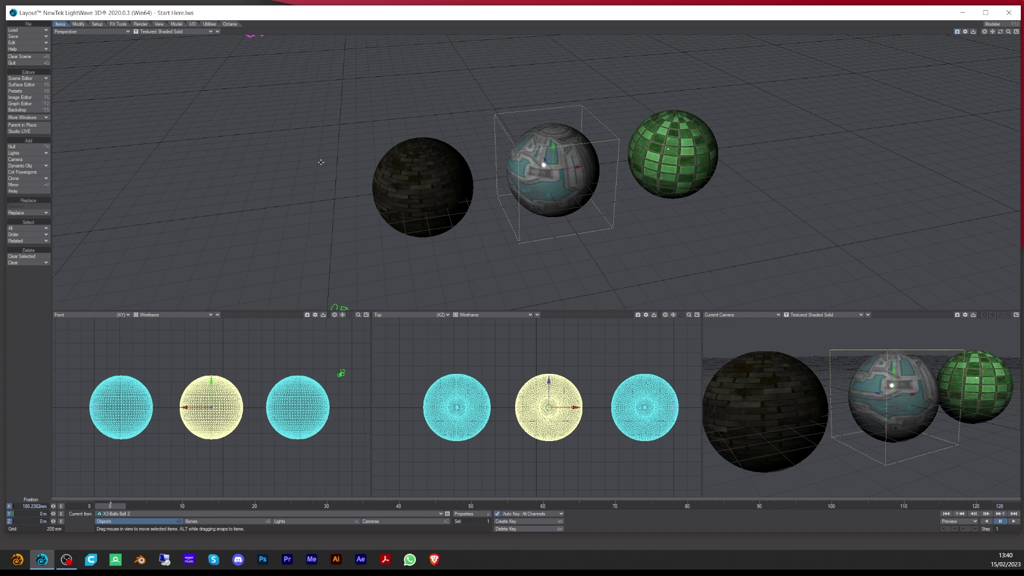
{"action": "key", "text": "F5"}
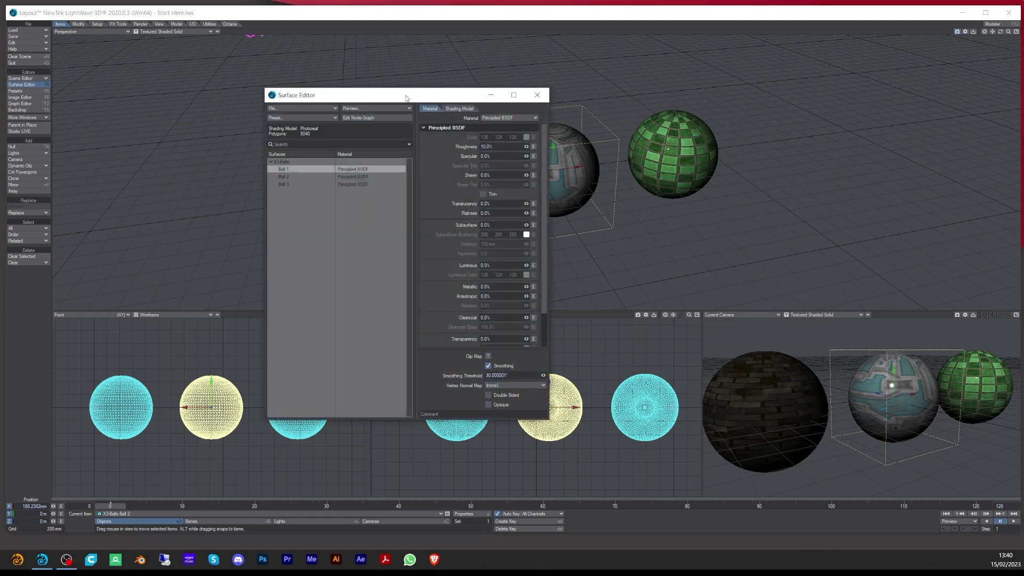
{"action": "left_click_drag", "start_coordinate": [406, 98], "coordinate": [314, 64]}
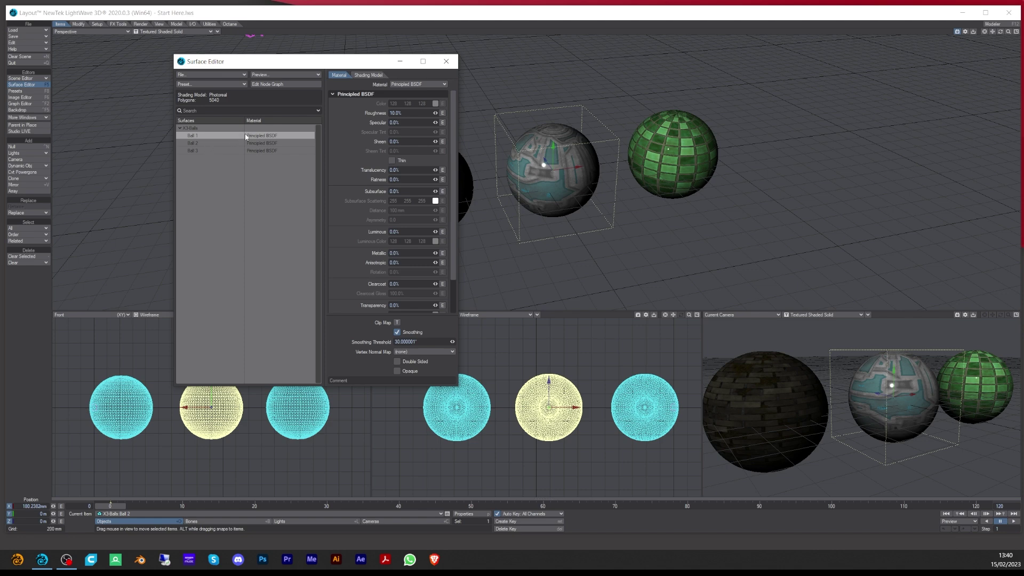
{"action": "left_click", "coordinate": [286, 84]}
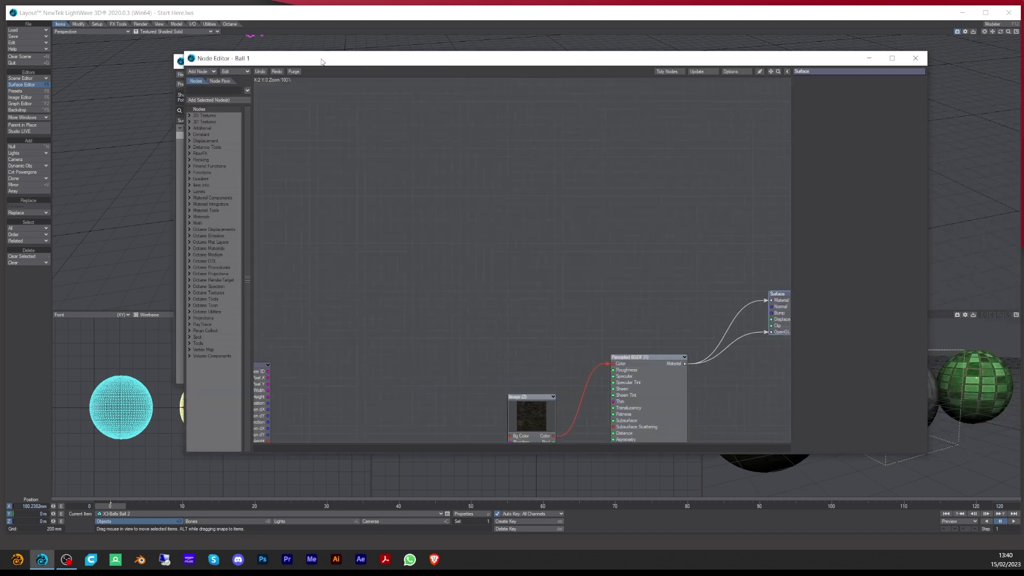
Step: Arrange Ball 1's Image, Principled BSDF and Surface nodes closer together, and close the node and surface editors
{"action": "left_click_drag", "start_coordinate": [322, 62], "coordinate": [249, 62]}
{"action": "left_click_drag", "start_coordinate": [583, 365], "coordinate": [543, 298]}
{"action": "left_click_drag", "start_coordinate": [455, 419], "coordinate": [382, 309]}
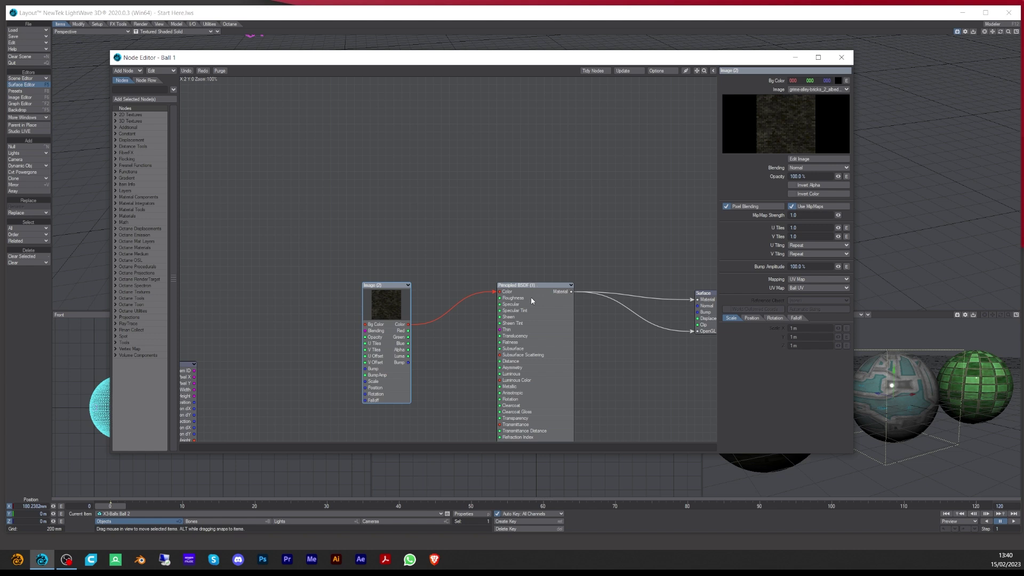
{"action": "left_click_drag", "start_coordinate": [538, 287], "coordinate": [508, 297]}
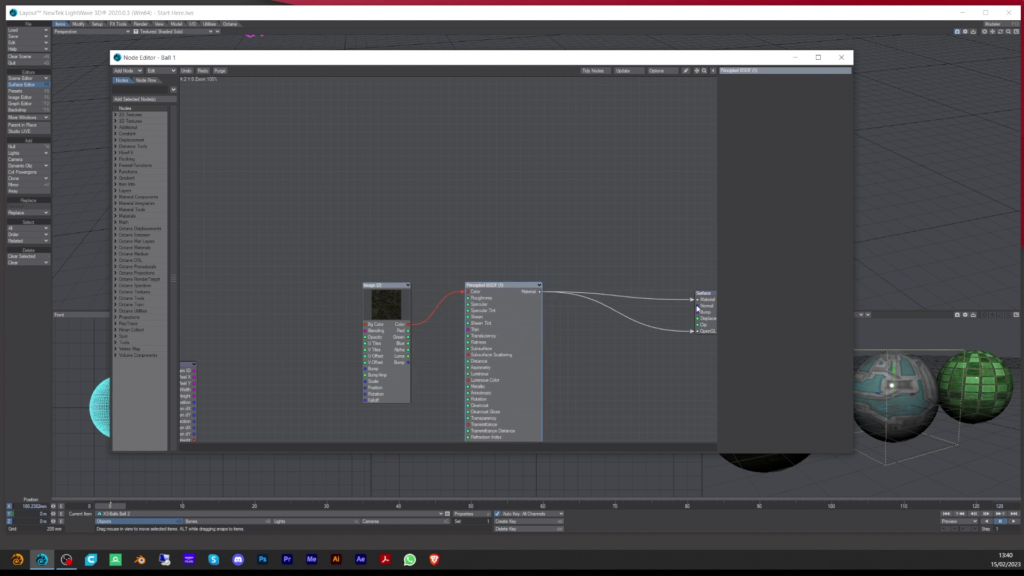
{"action": "left_click_drag", "start_coordinate": [703, 292], "coordinate": [647, 293]}
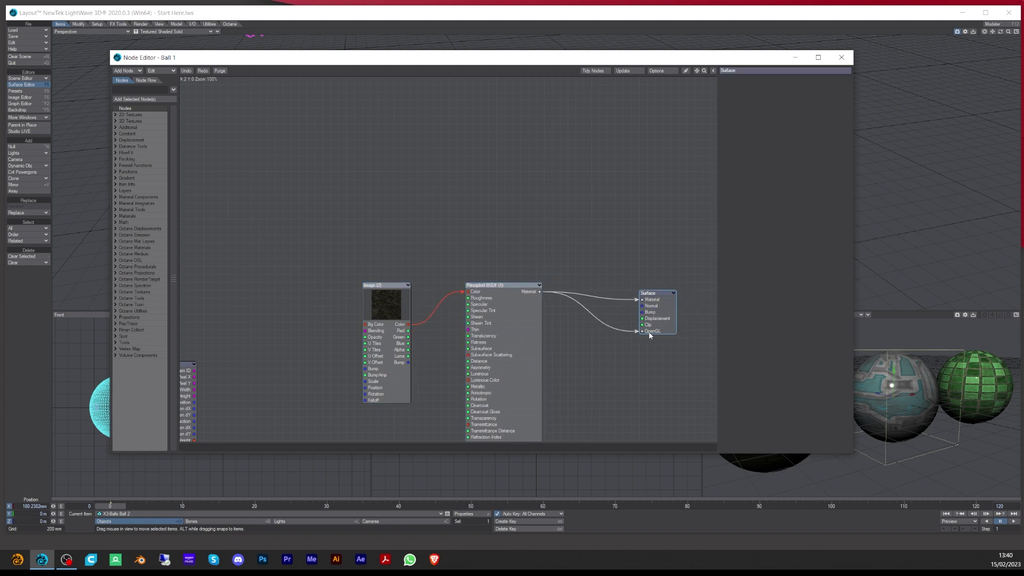
{"action": "left_click_drag", "start_coordinate": [743, 59], "coordinate": [664, 53]}
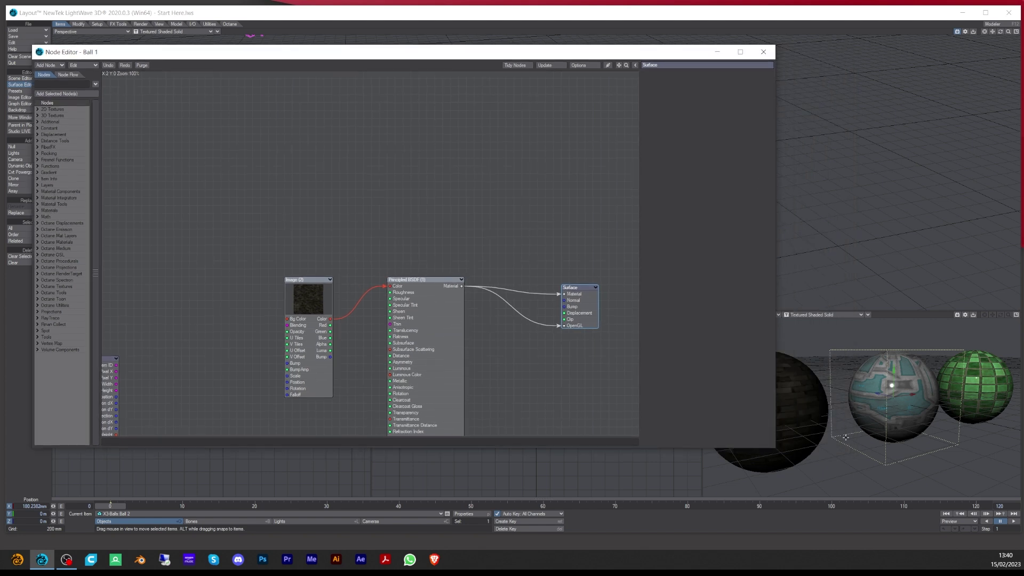
{"action": "left_click", "coordinate": [763, 53]}
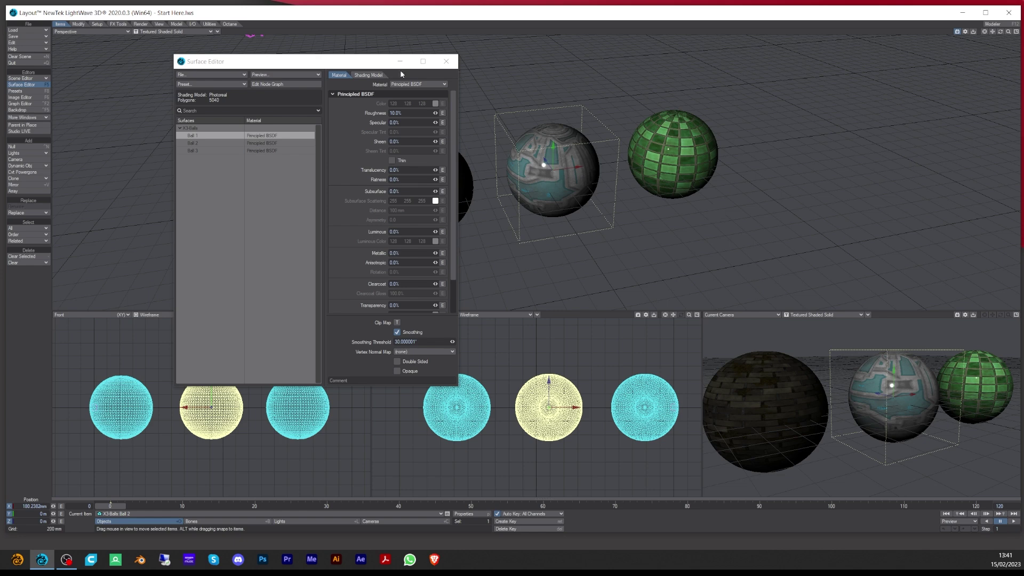
{"action": "left_click", "coordinate": [446, 61]}
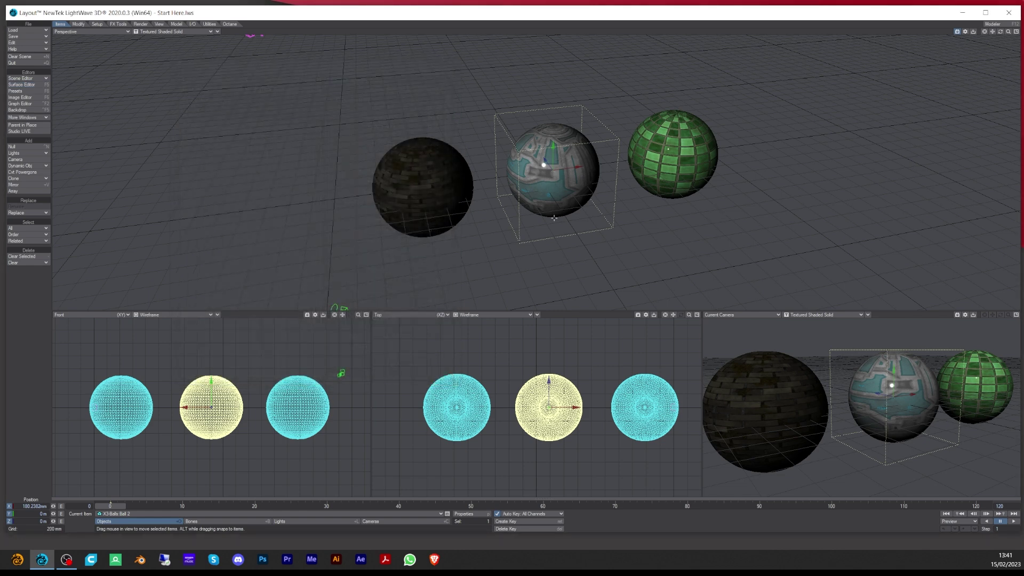
Step: Enable the Octane plugin and open the Octane IPR preview of the scene
{"action": "left_click", "coordinate": [230, 25]}
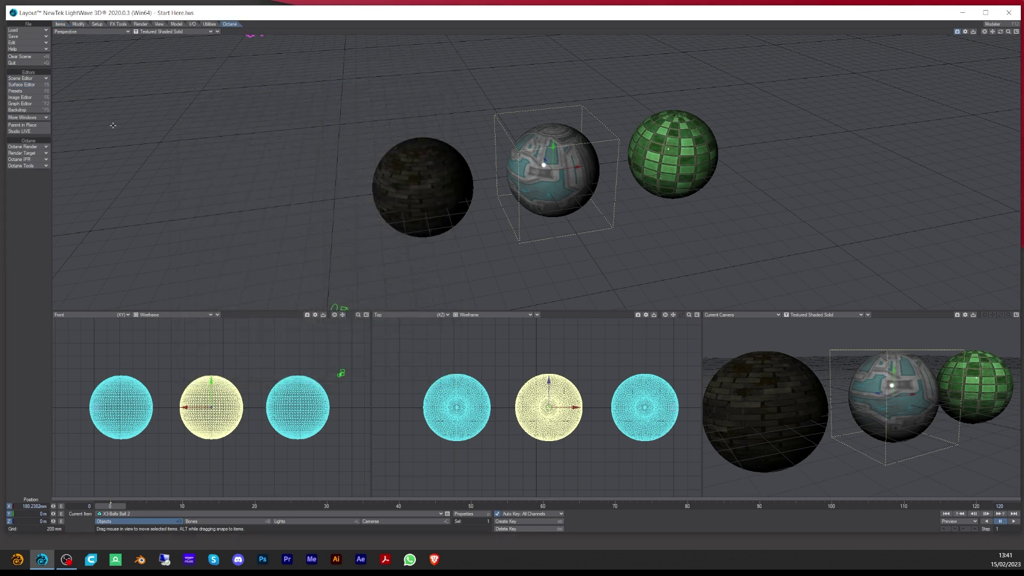
{"action": "left_click", "coordinate": [33, 147]}
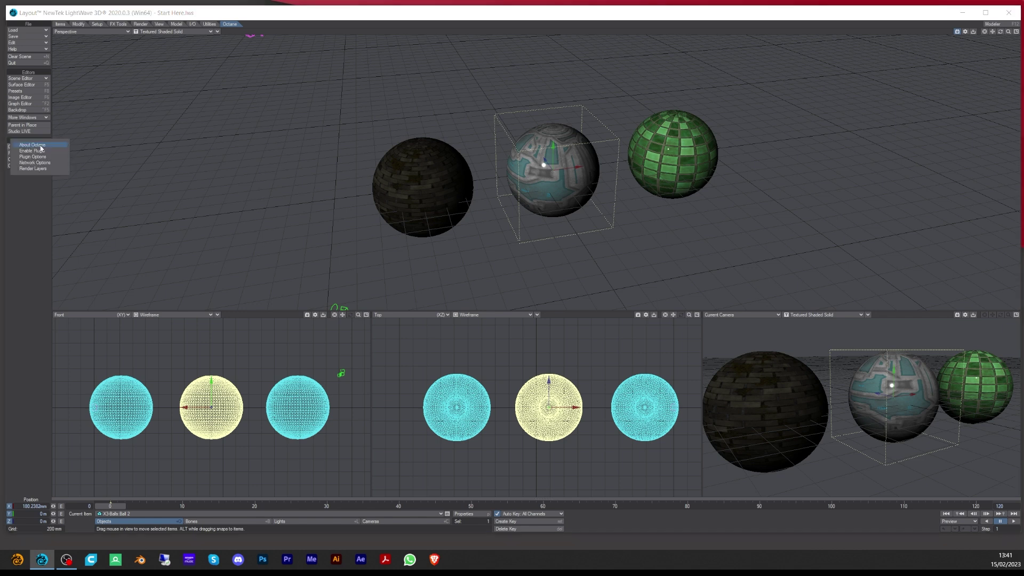
{"action": "left_click", "coordinate": [38, 151]}
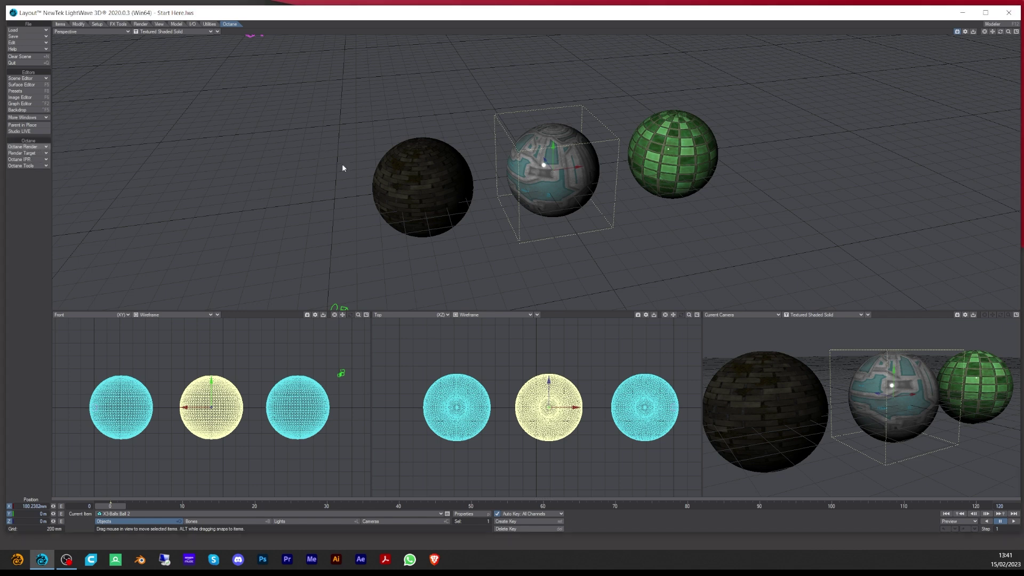
{"action": "left_click", "coordinate": [39, 160]}
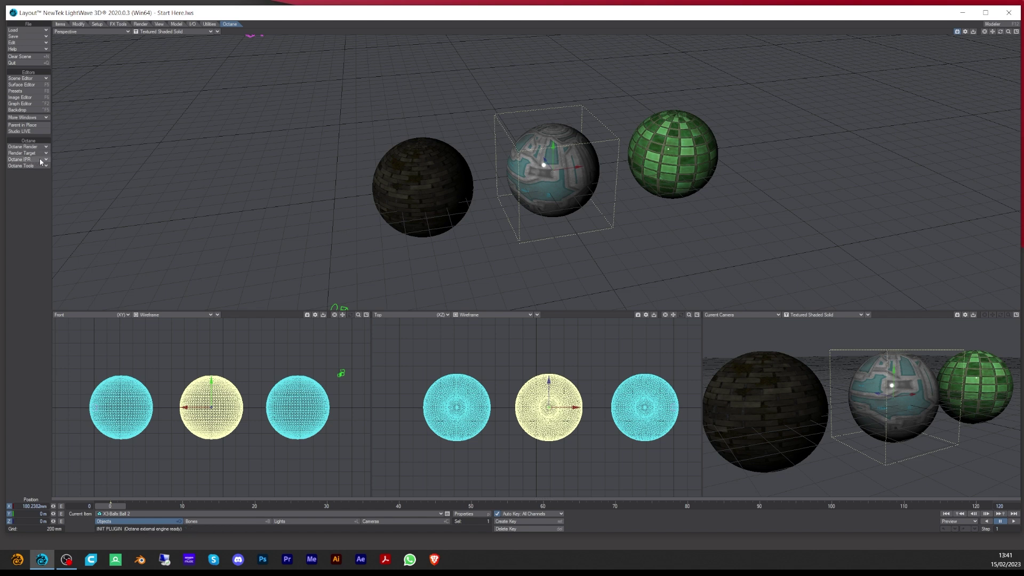
{"action": "left_click", "coordinate": [40, 159]}
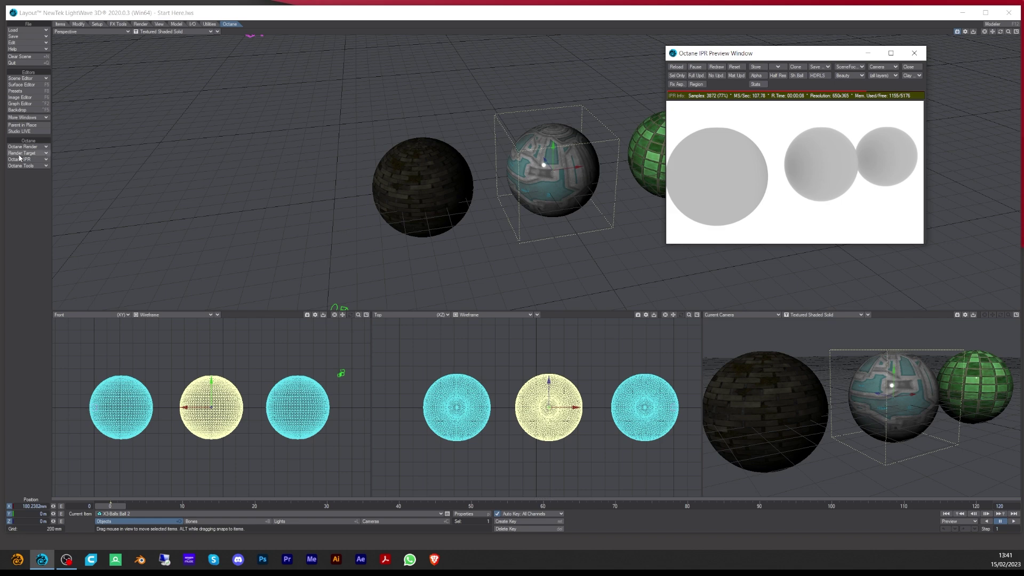
Step: Open the Octane render target in the node editor, add its default setup nodes and spread the overlapping nodes apart
{"action": "left_click", "coordinate": [37, 154]}
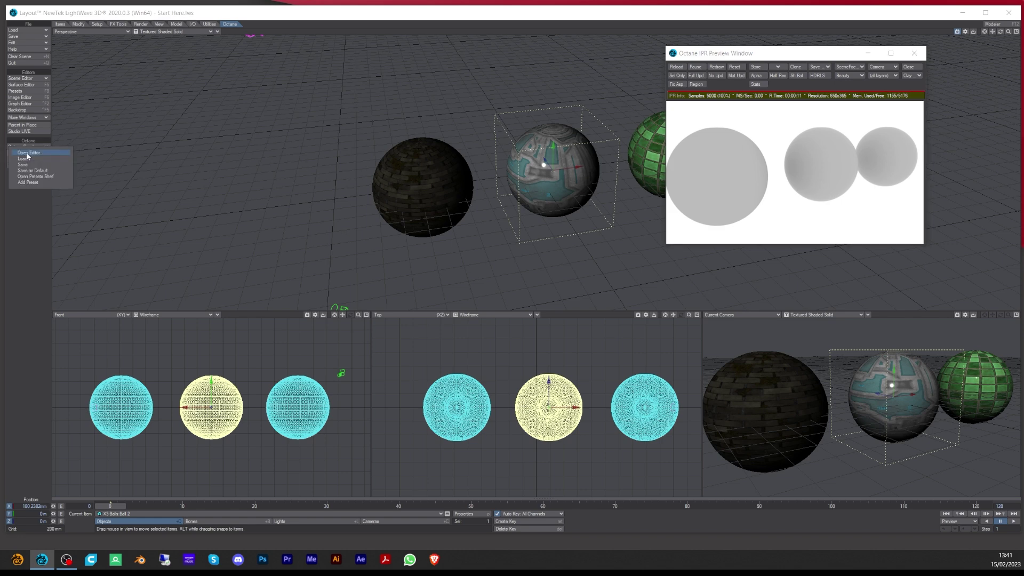
{"action": "left_click", "coordinate": [43, 154]}
{"action": "left_click_drag", "start_coordinate": [438, 57], "coordinate": [506, 55]}
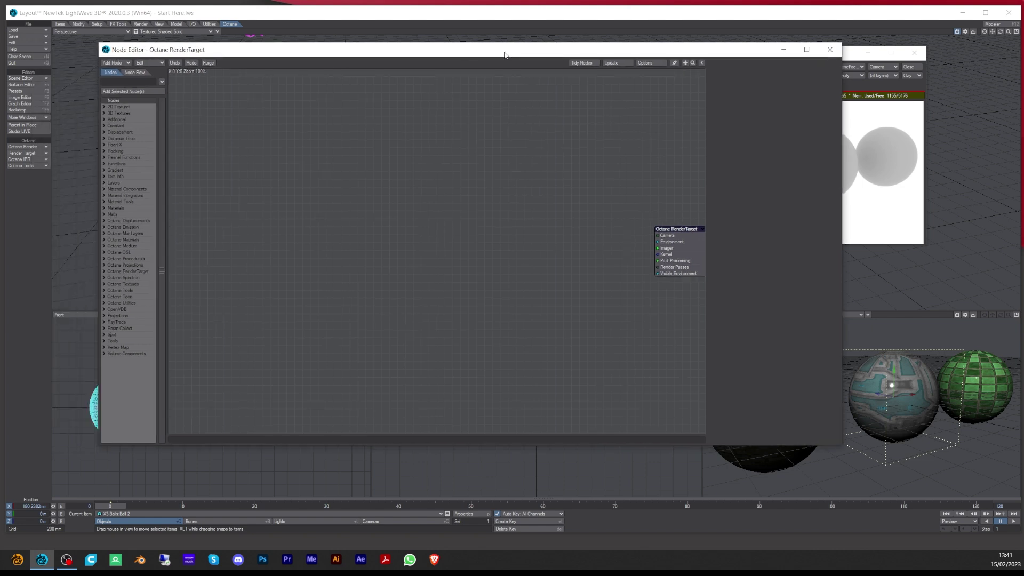
{"action": "left_click_drag", "start_coordinate": [696, 246], "coordinate": [660, 245]}
{"action": "right_click", "coordinate": [634, 240]}
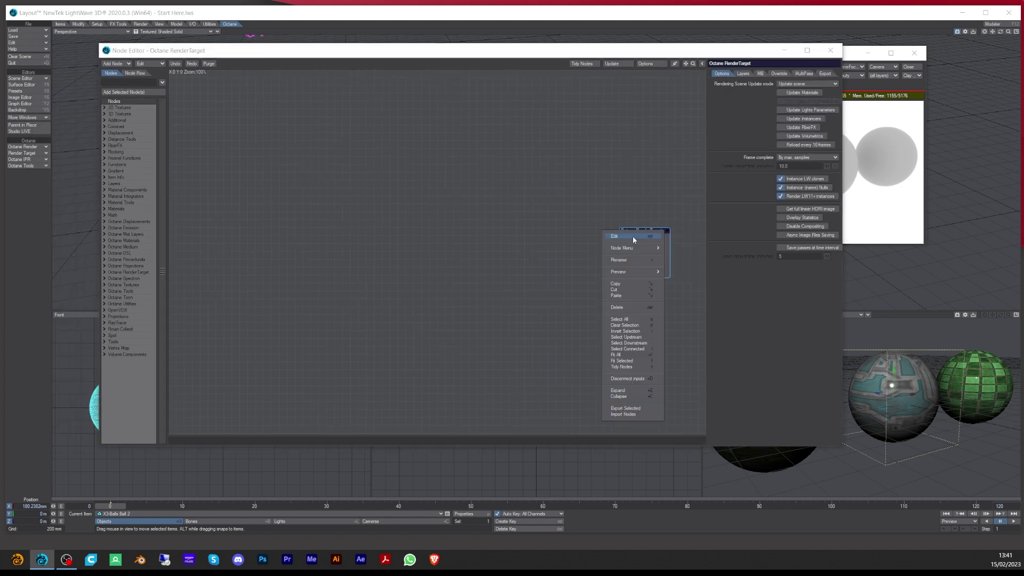
{"action": "mouse_move", "coordinate": [616, 248]}
{"action": "left_click", "coordinate": [701, 247]}
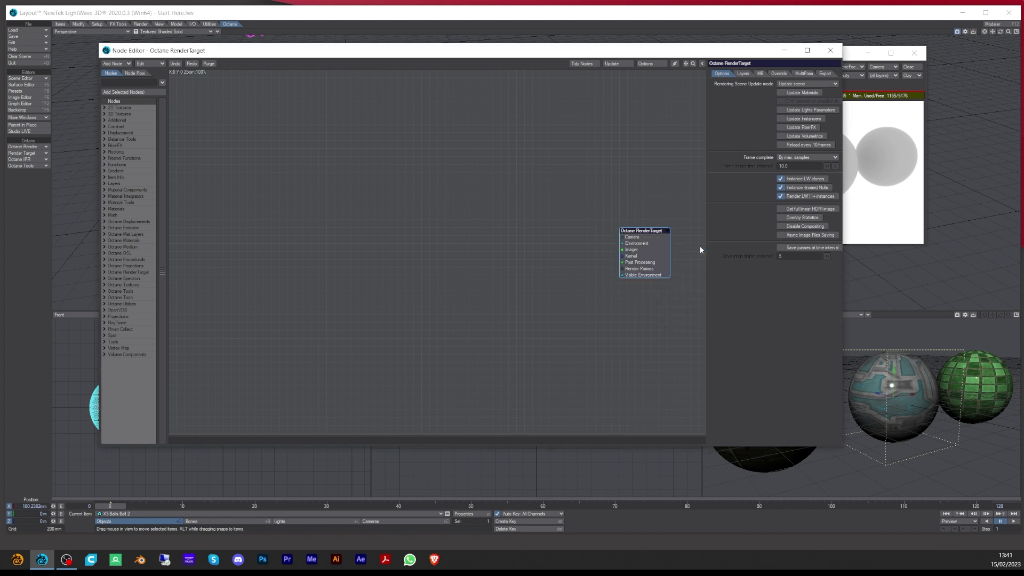
{"action": "left_click_drag", "start_coordinate": [645, 53], "coordinate": [436, 55]}
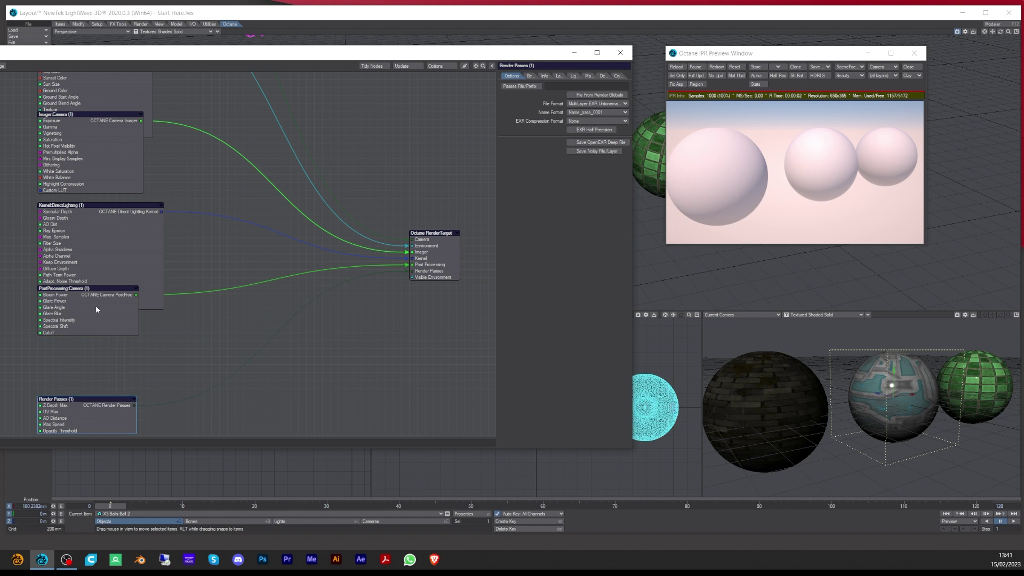
{"action": "left_click", "coordinate": [107, 94]}
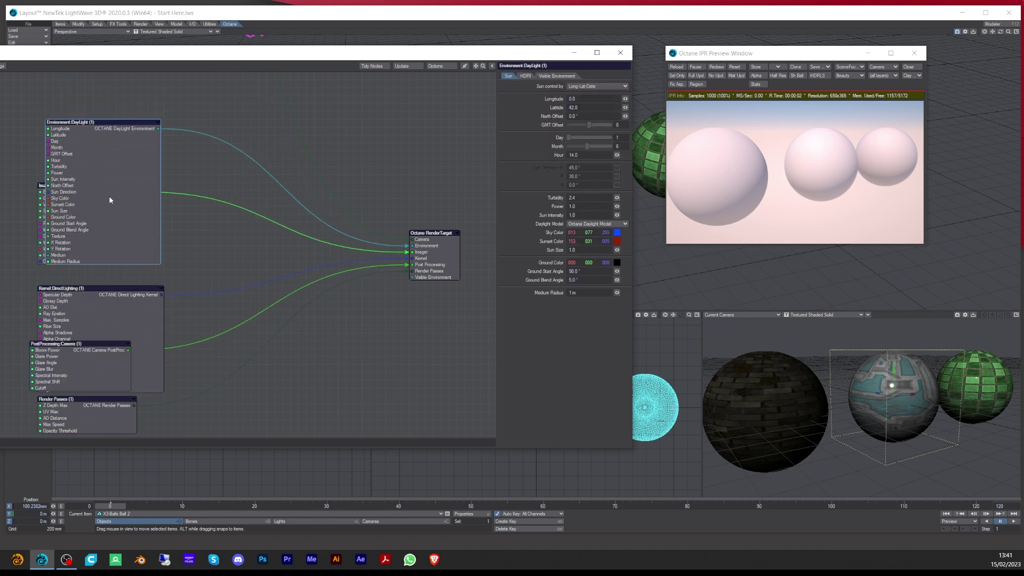
{"action": "left_click_drag", "start_coordinate": [151, 129], "coordinate": [212, 117]}
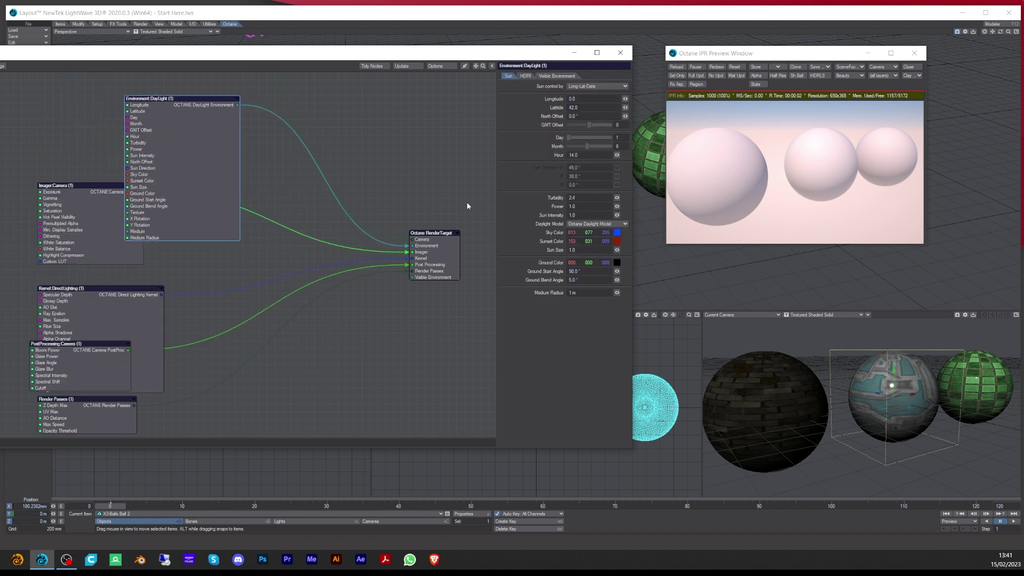
Step: Add a Texture Environment to the Octane RenderTarget in place of the daylight one, positioned clear of the other nodes
{"action": "right_click", "coordinate": [422, 248]}
{"action": "mouse_move", "coordinate": [426, 257]}
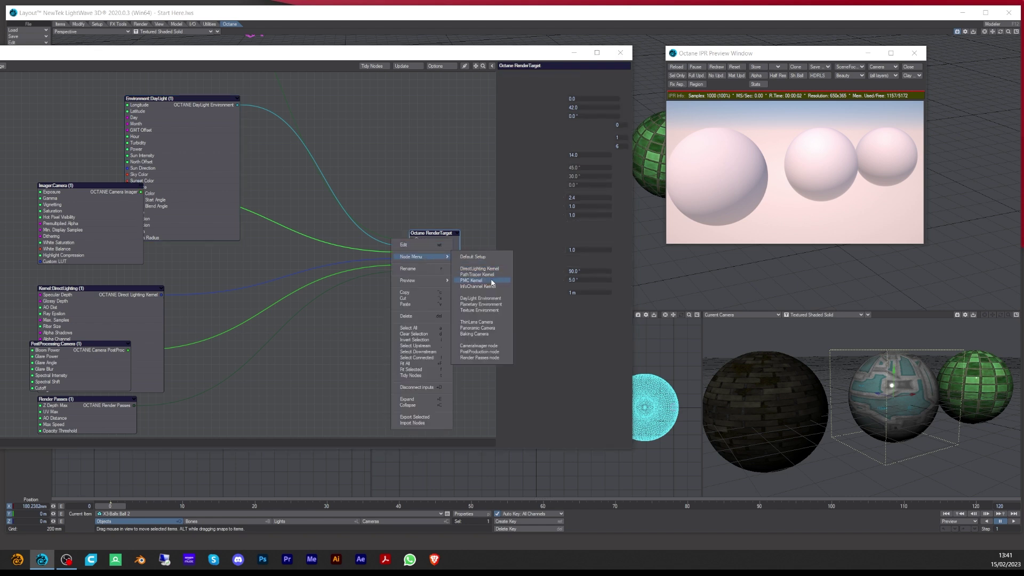
{"action": "left_click", "coordinate": [483, 310]}
{"action": "left_click_drag", "start_coordinate": [170, 120], "coordinate": [170, 225]}
{"action": "left_click_drag", "start_coordinate": [477, 66], "coordinate": [477, 179]}
{"action": "left_click_drag", "start_coordinate": [81, 137], "coordinate": [207, 209]}
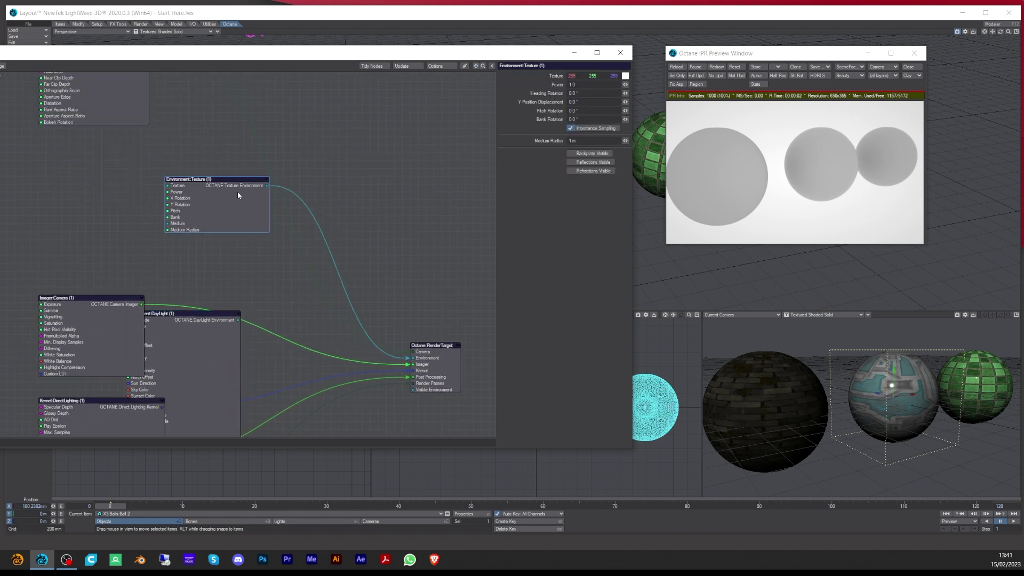
Step: Add an Octane Texture Image node to the Texture input of the Texture Environment node and place it beside that node
{"action": "right_click", "coordinate": [178, 187]}
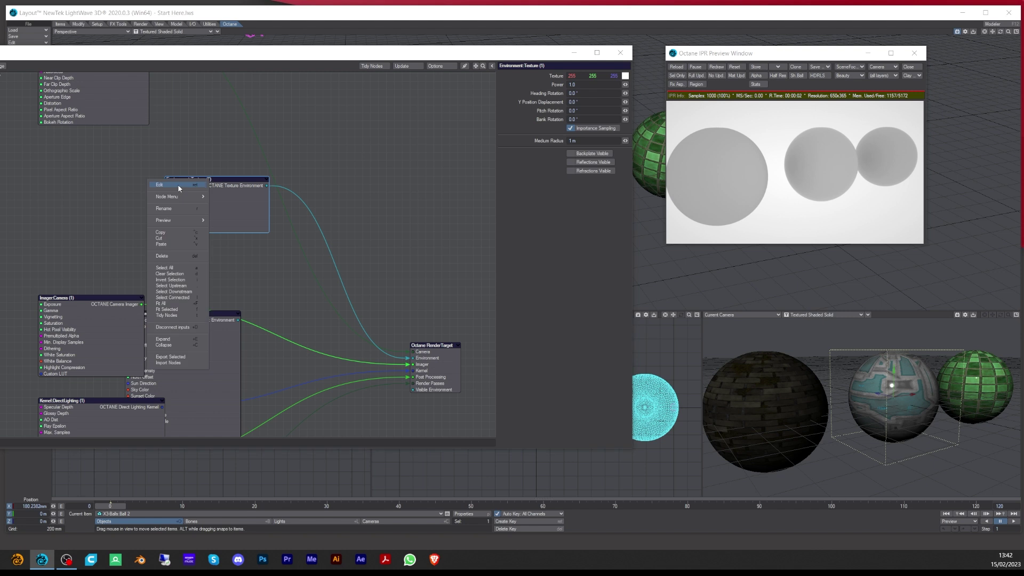
{"action": "mouse_move", "coordinate": [176, 201]}
{"action": "left_click", "coordinate": [221, 198]}
{"action": "left_click_drag", "start_coordinate": [2, 121], "coordinate": [54, 161]}
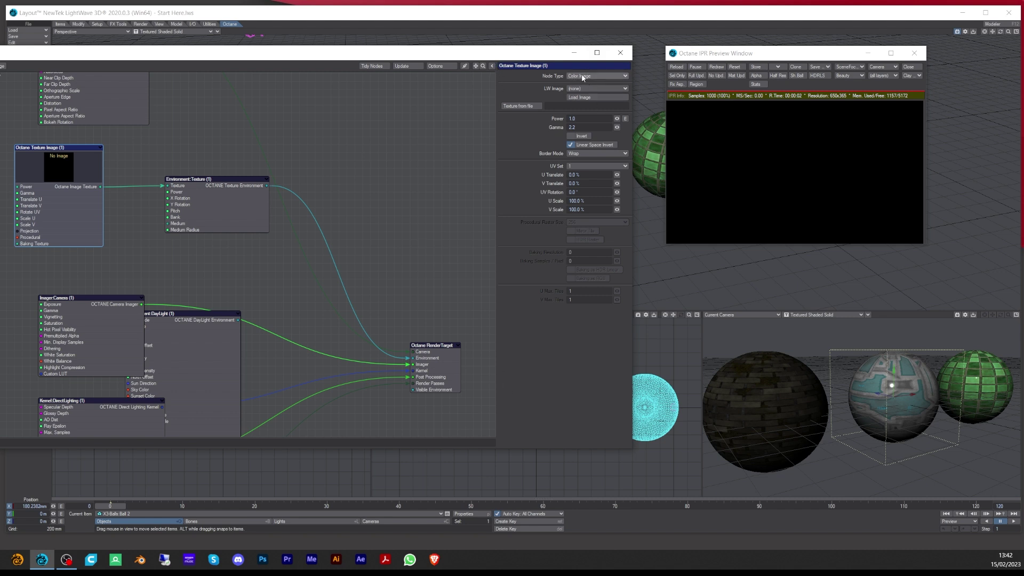
Step: Load lake_pier_4k.hdr from the Images folder into the environment's Octane Texture Image node
{"action": "left_click", "coordinate": [580, 90]}
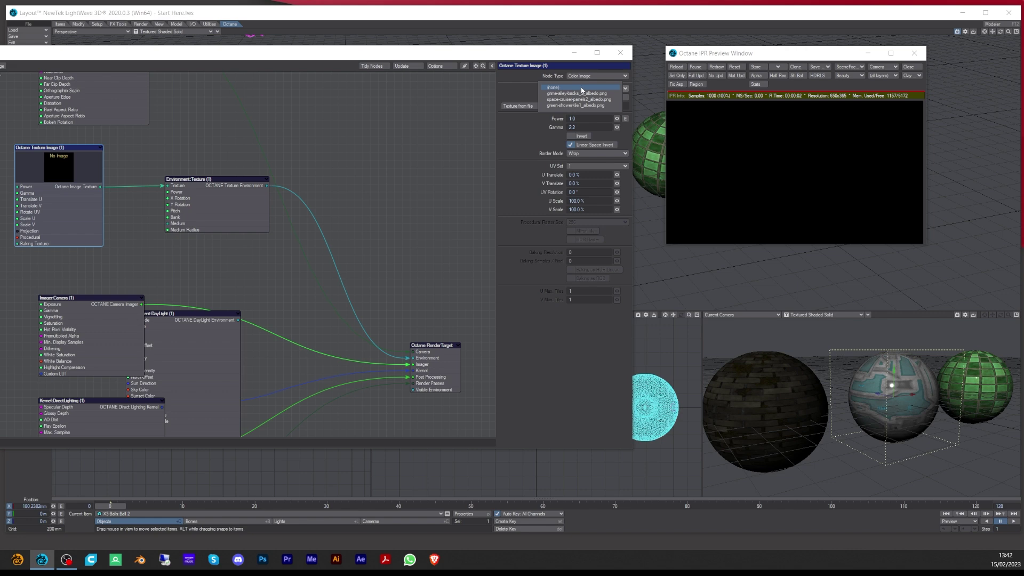
{"action": "left_click", "coordinate": [582, 88]}
{"action": "left_click", "coordinate": [581, 98]}
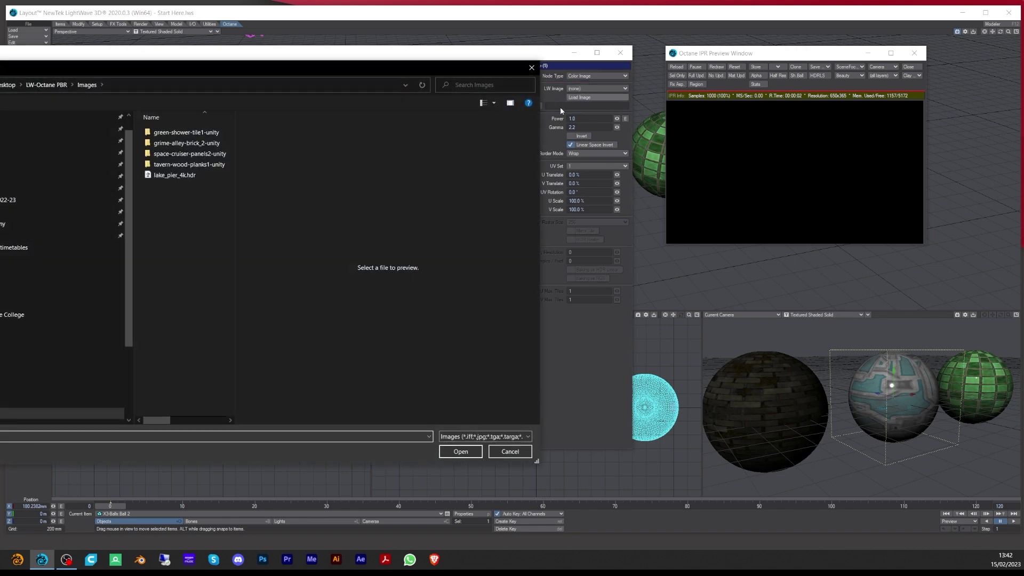
{"action": "left_click", "coordinate": [179, 177]}
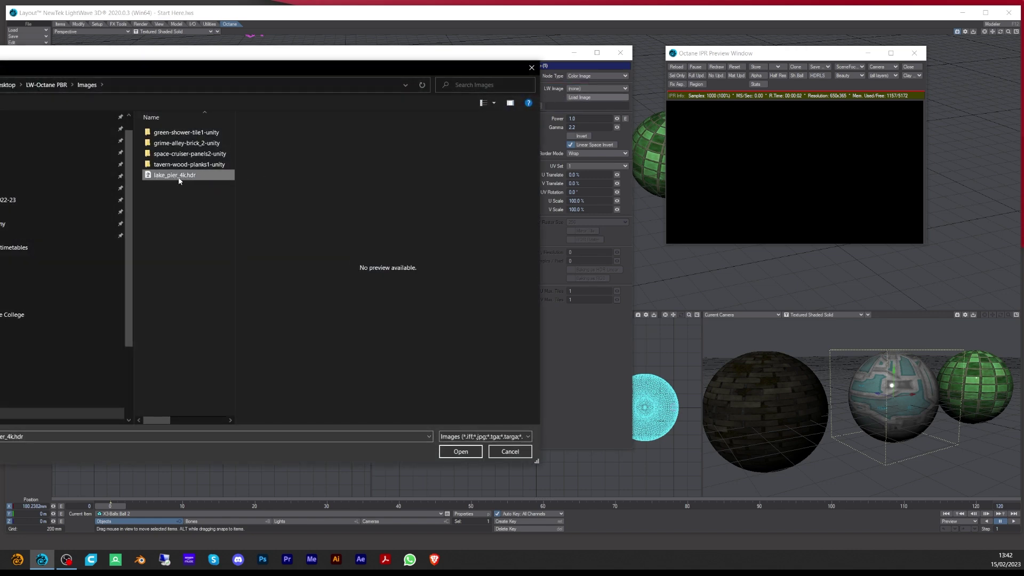
{"action": "left_click", "coordinate": [461, 452]}
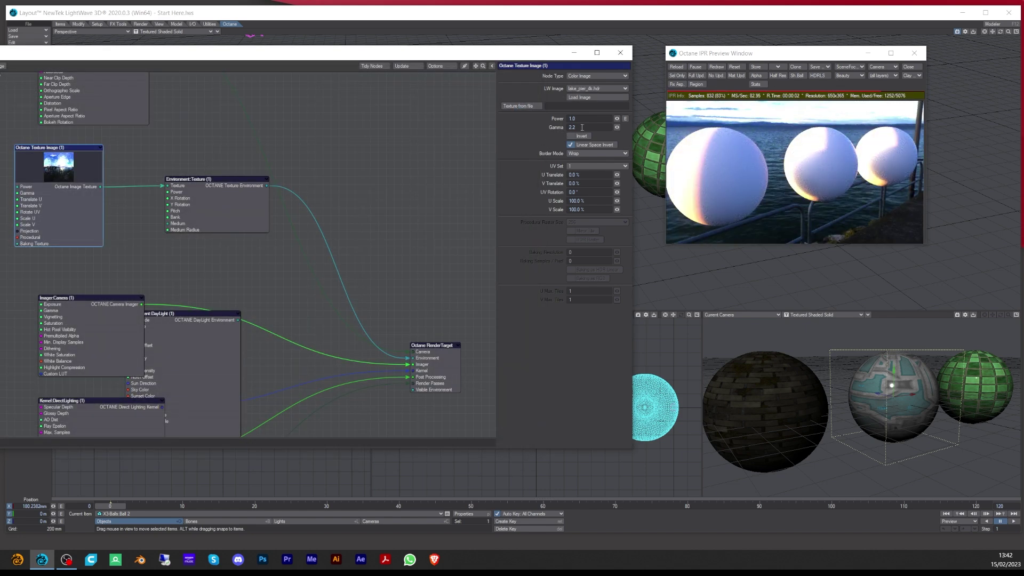
Step: Set the gamma of the HDRI environment's texture image to 1.0
{"action": "left_click_drag", "start_coordinate": [580, 127], "coordinate": [531, 124]}
{"action": "type", "text": "1"}
{"action": "key", "text": "Tab"}
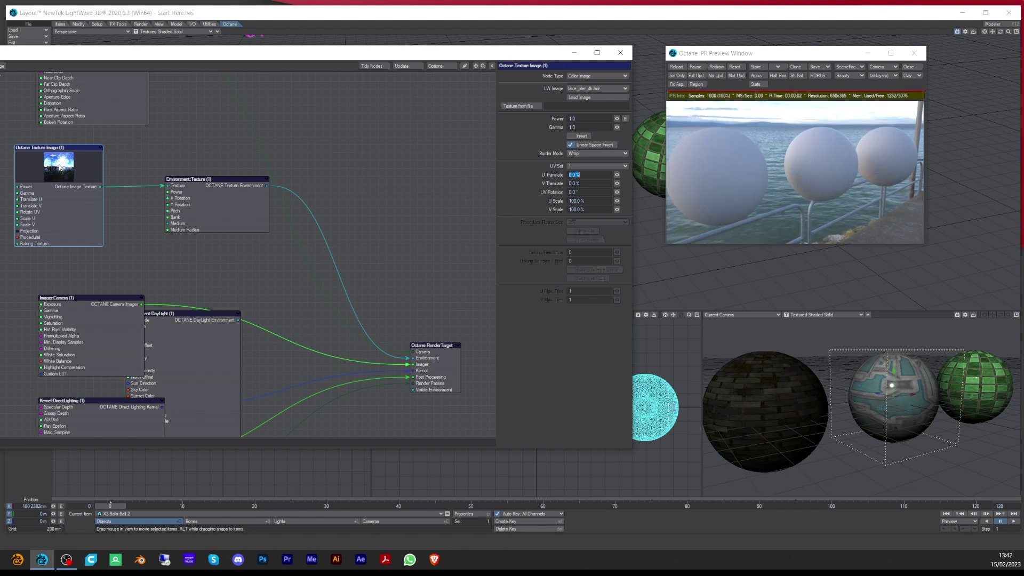
Step: Spread out the texture image, imager and unused daylight nodes of the render target, and close the node editor
{"action": "left_click_drag", "start_coordinate": [60, 165], "coordinate": [85, 165]}
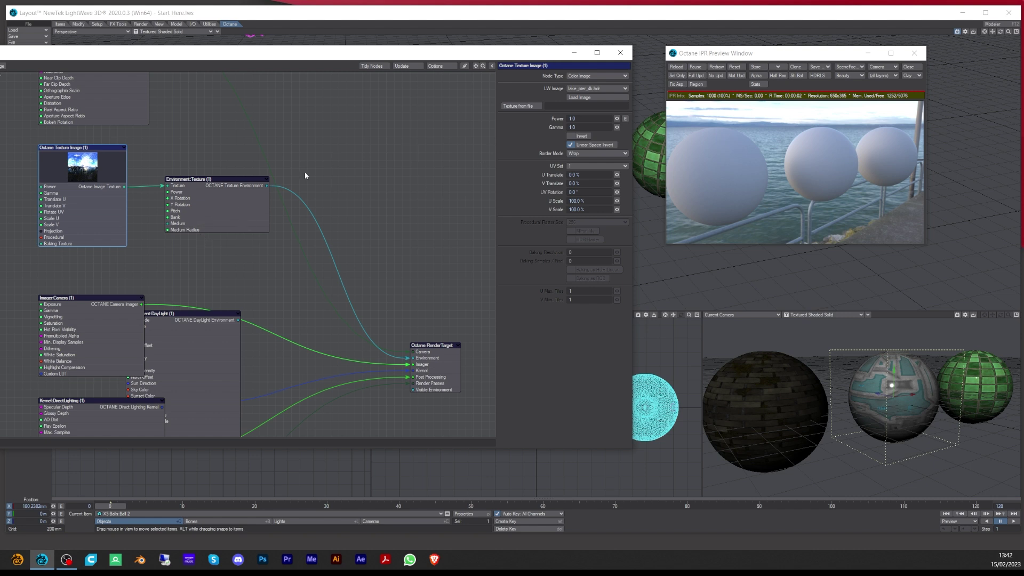
{"action": "left_click_drag", "start_coordinate": [82, 334], "coordinate": [26, 295]}
{"action": "left_click_drag", "start_coordinate": [219, 350], "coordinate": [458, 136]}
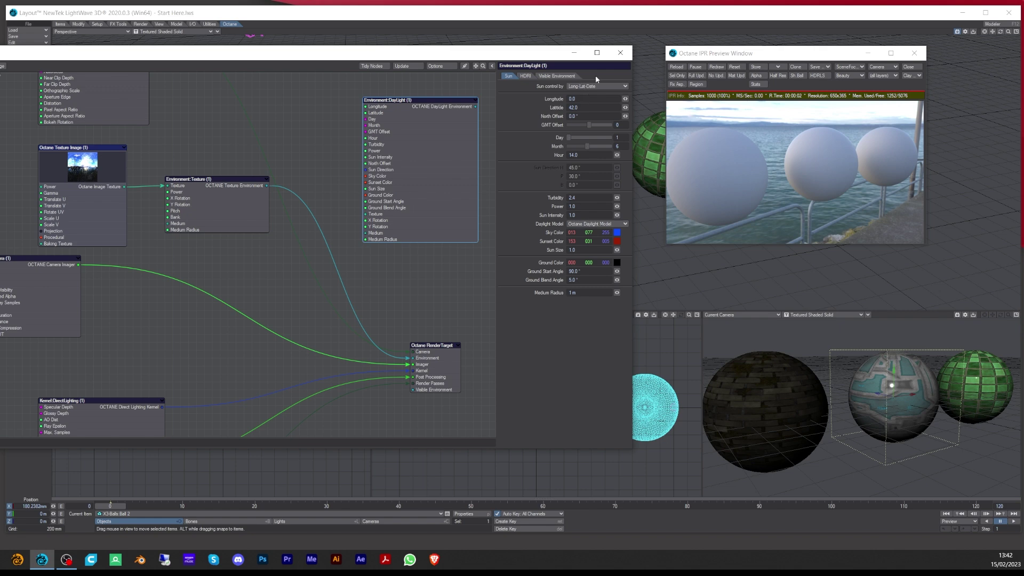
{"action": "left_click", "coordinate": [621, 54]}
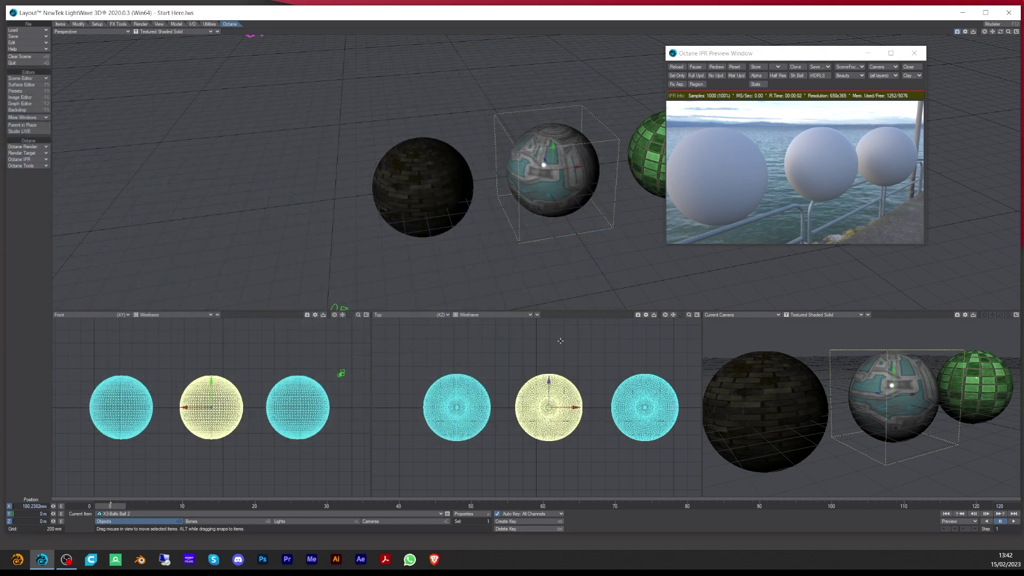
Step: Select the camera and move it back and sideways to about X -2.06 m, Z -2.61 m to frame all three balls
{"action": "left_click", "coordinate": [376, 521]}
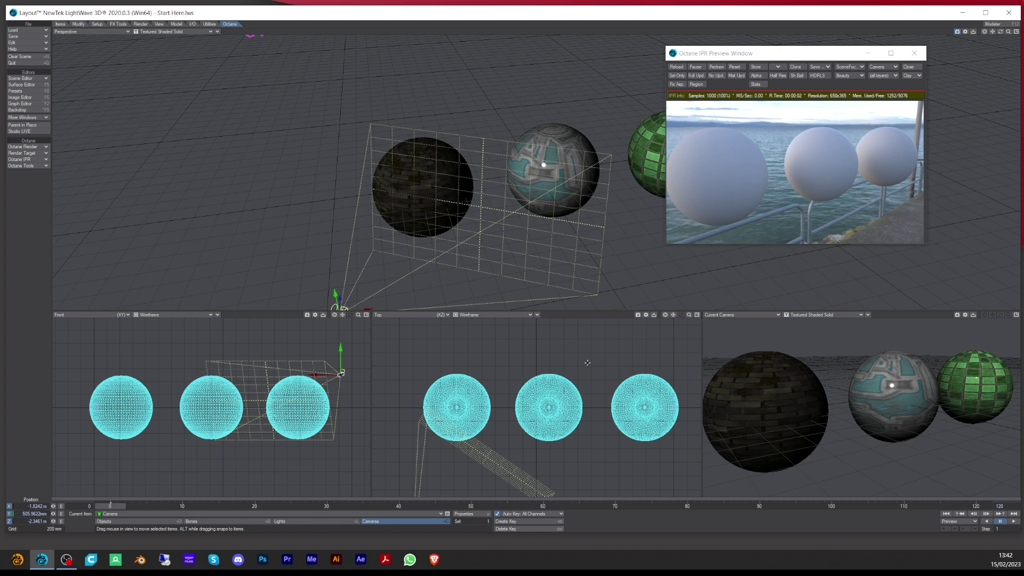
{"action": "scroll", "coordinate": [473, 464], "scroll_direction": "down", "scroll_amount": 2}
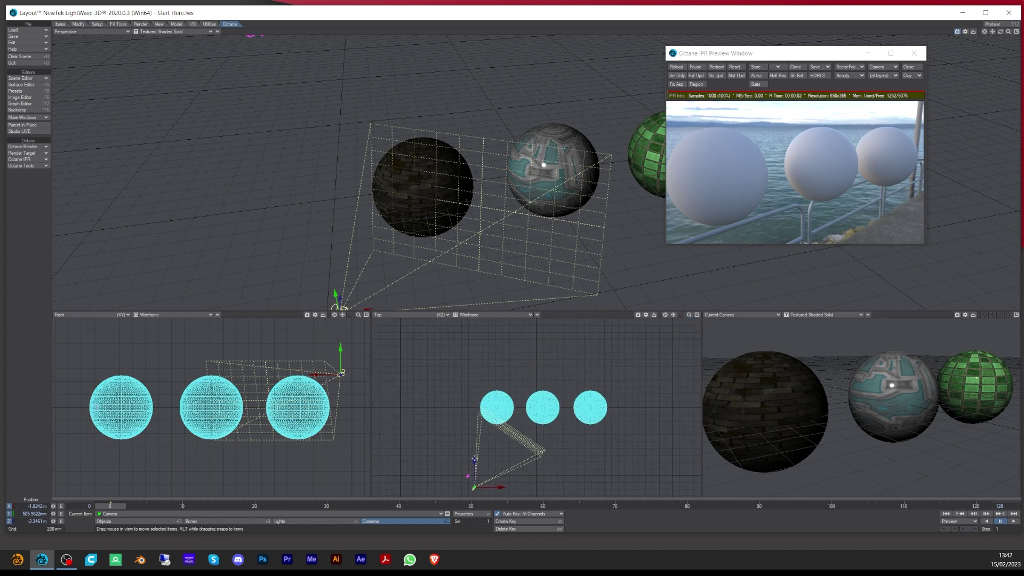
{"action": "left_click_drag", "start_coordinate": [472, 465], "coordinate": [475, 473]}
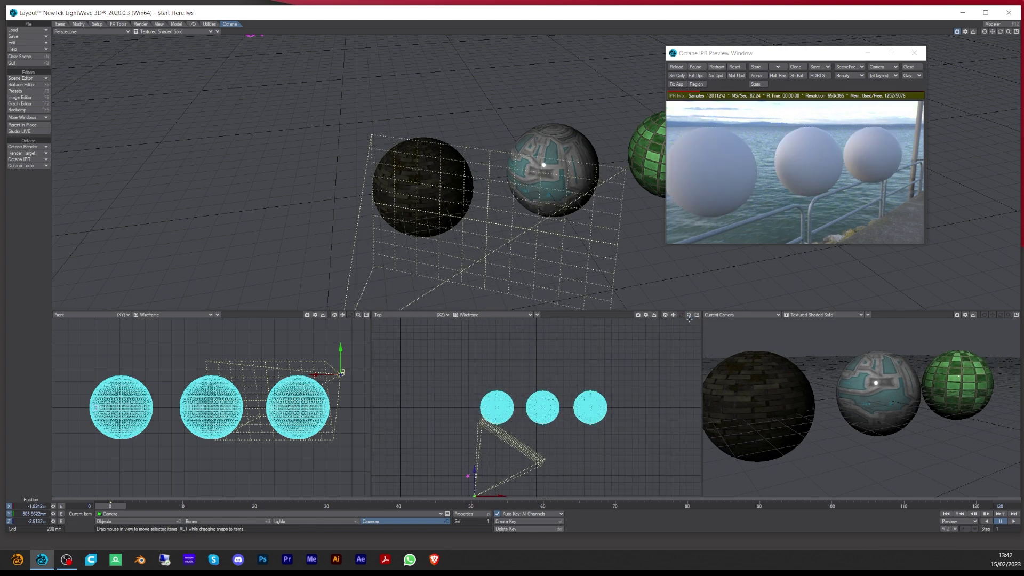
{"action": "left_click_drag", "start_coordinate": [689, 315], "coordinate": [675, 315]}
{"action": "left_click_drag", "start_coordinate": [529, 456], "coordinate": [529, 456]}
{"action": "left_click_drag", "start_coordinate": [470, 473], "coordinate": [467, 472]}
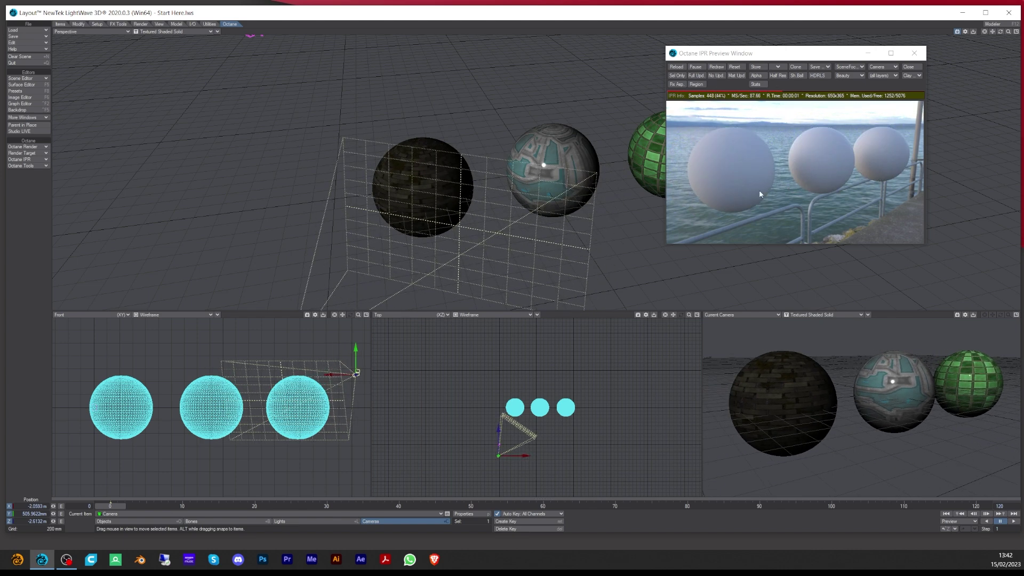
Step: Open the brick ball's surface in the node editor and move its Principled BSDF and Image nodes down to make room
{"action": "left_click", "coordinate": [730, 166]}
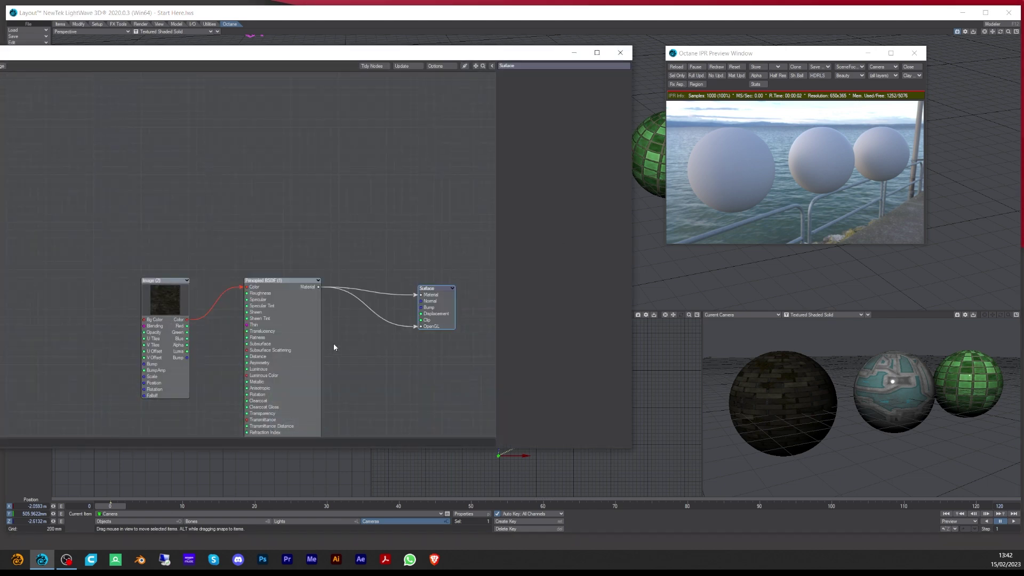
{"action": "left_click_drag", "start_coordinate": [287, 312], "coordinate": [279, 344]}
{"action": "left_click_drag", "start_coordinate": [177, 319], "coordinate": [177, 335]}
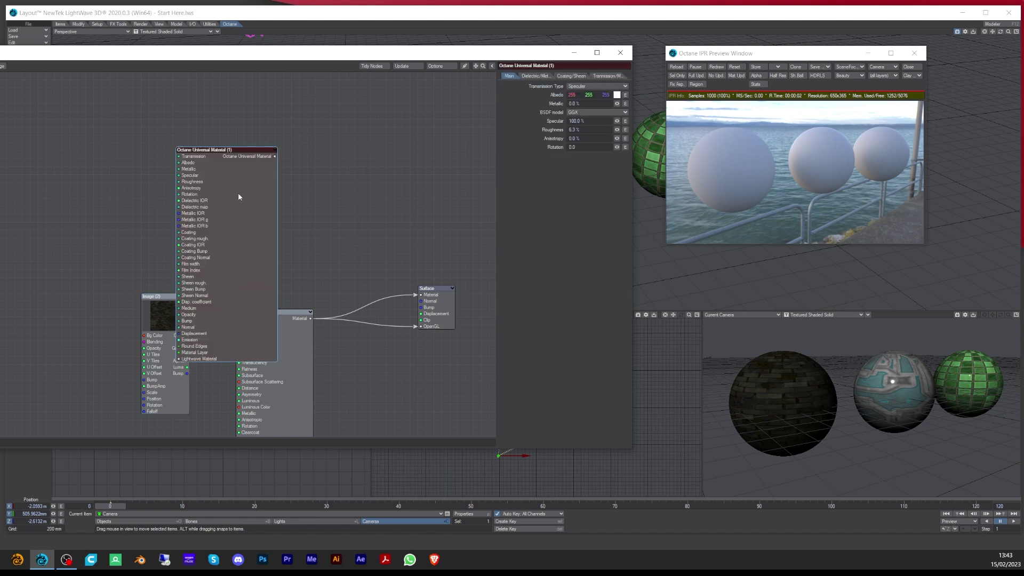
Step: Add an Octane Universal Material node clear of the existing nodes and connect it to the Surface's Material input
{"action": "left_click_drag", "start_coordinate": [226, 195], "coordinate": [298, 120]}
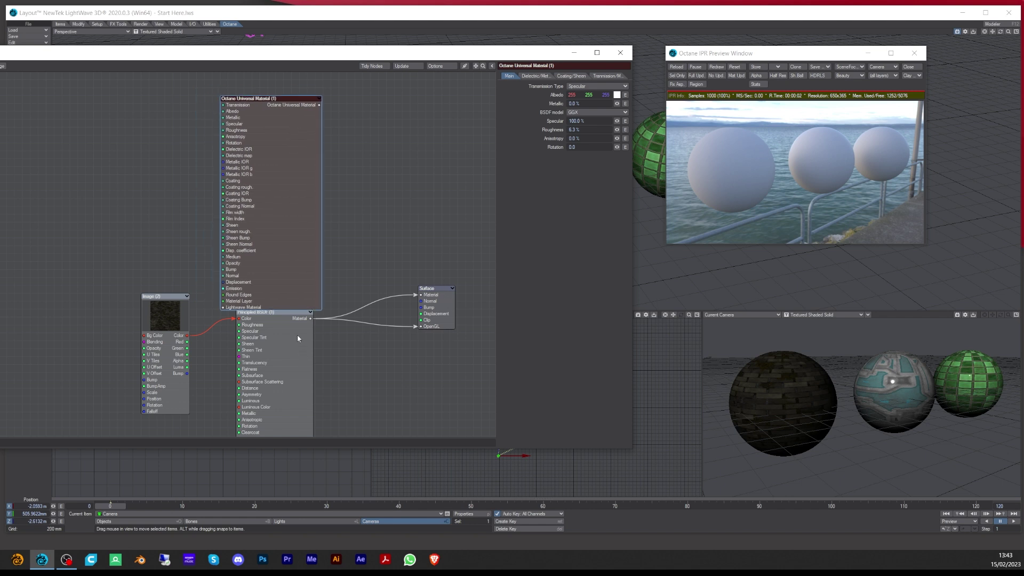
{"action": "left_click_drag", "start_coordinate": [297, 338], "coordinate": [282, 358]}
{"action": "left_click_drag", "start_coordinate": [308, 130], "coordinate": [350, 125]}
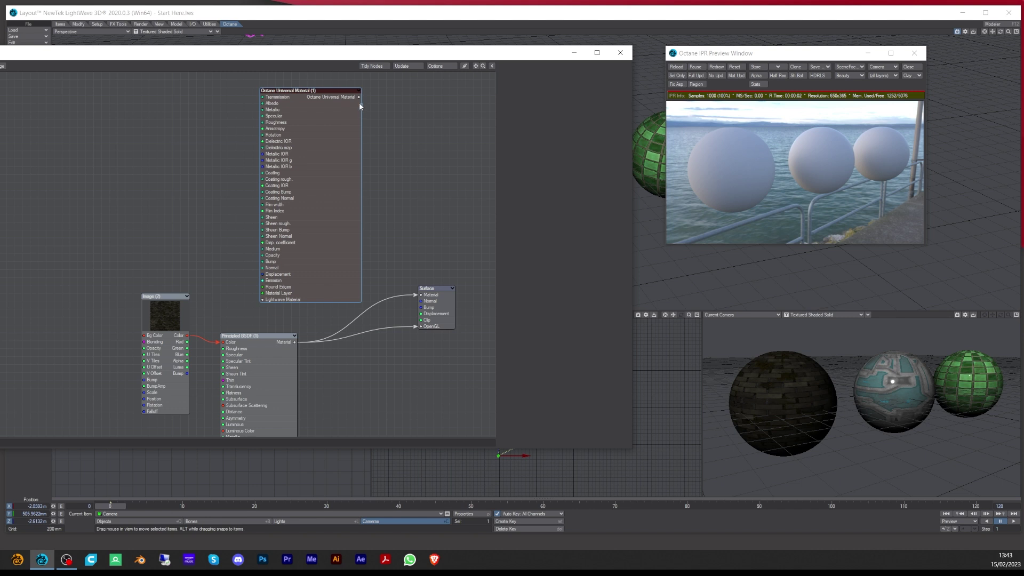
{"action": "left_click_drag", "start_coordinate": [359, 98], "coordinate": [425, 298]}
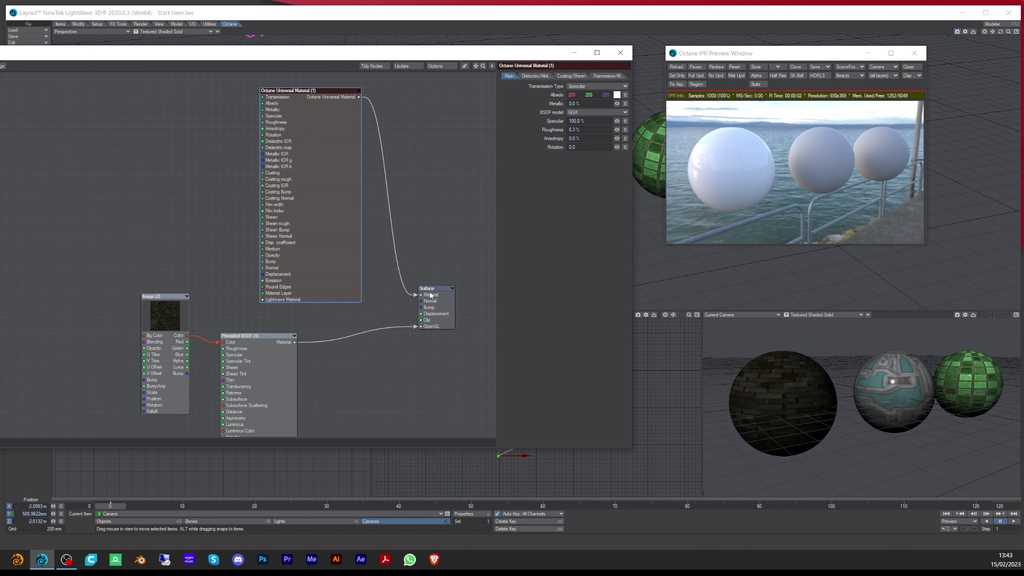
{"action": "left_click_drag", "start_coordinate": [313, 112], "coordinate": [334, 114]}
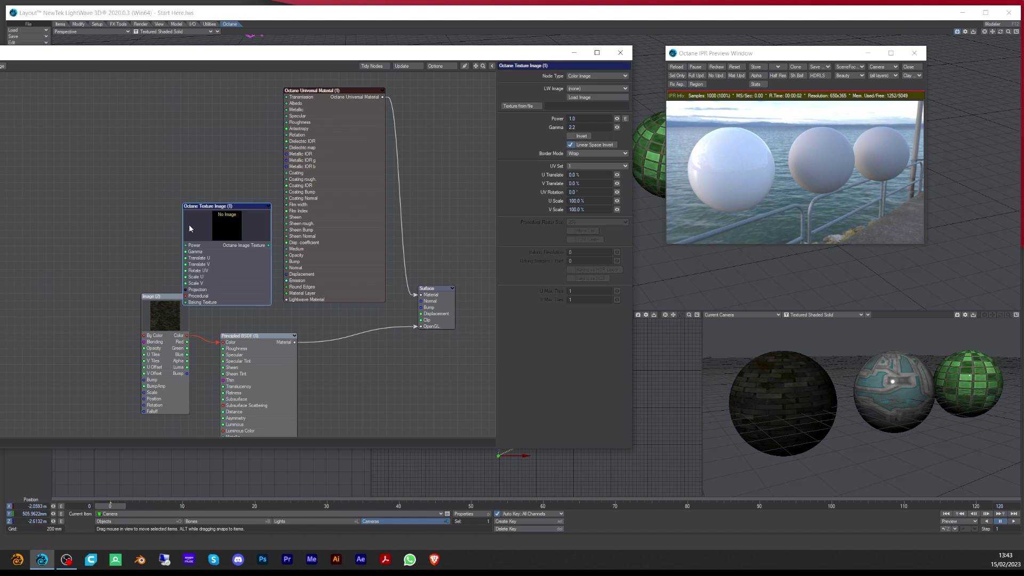
Step: Add an Octane Texture Image node, load grime-alley-bricks_2_albedo.png into it and connect it to the Universal Material's Albedo input
{"action": "left_click_drag", "start_coordinate": [223, 225], "coordinate": [157, 101]}
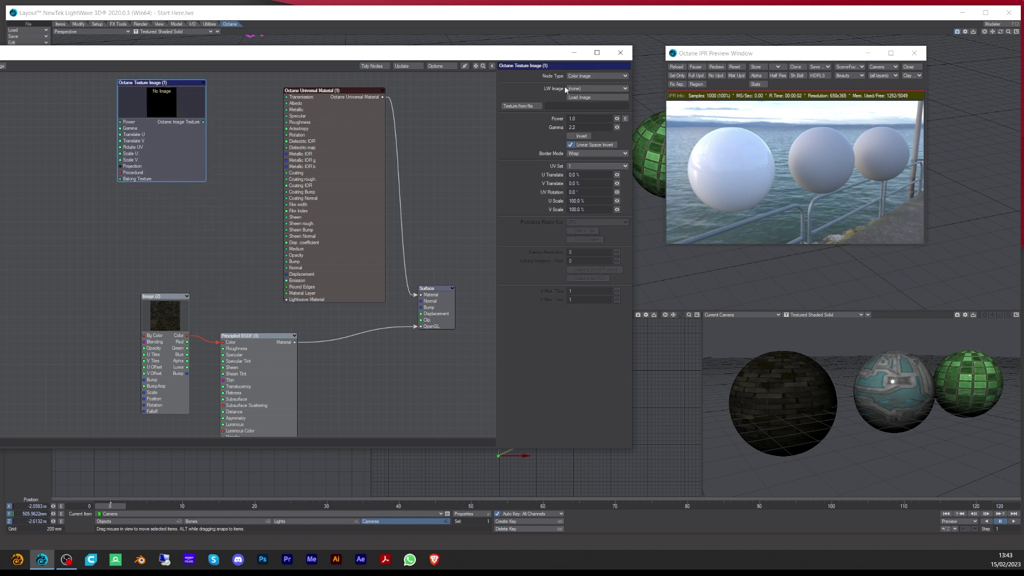
{"action": "left_click", "coordinate": [587, 98]}
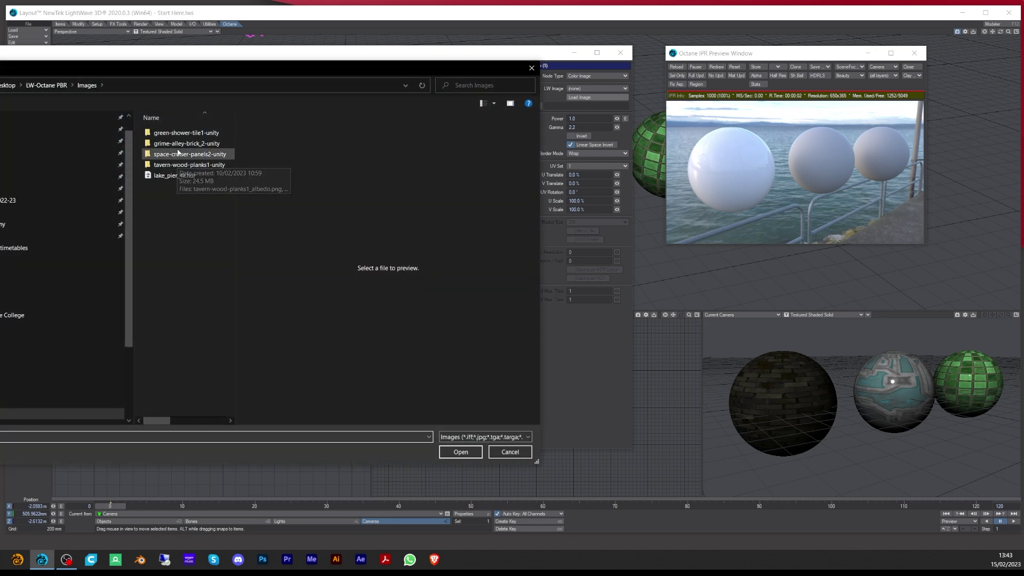
{"action": "double_click", "coordinate": [195, 144]}
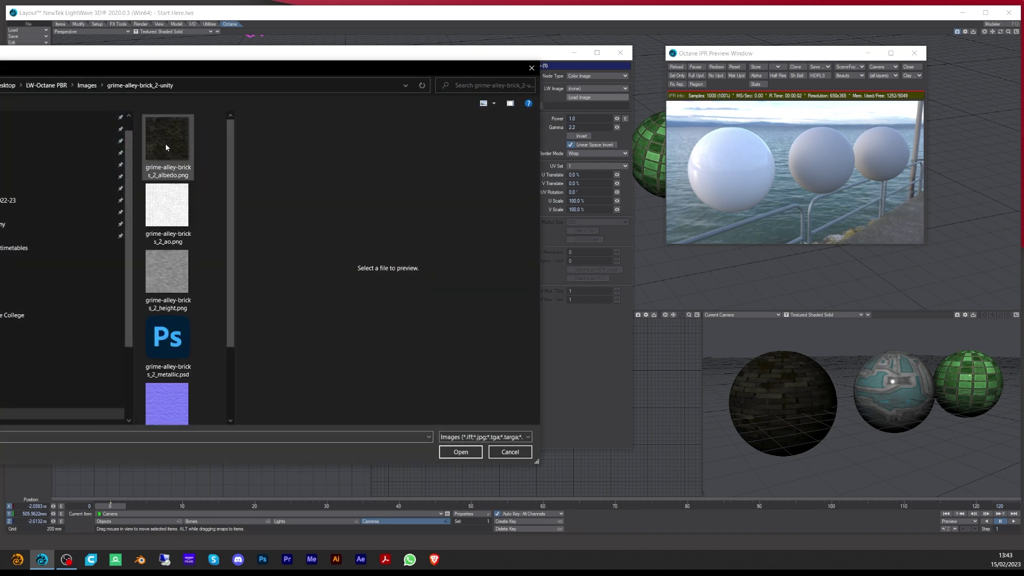
{"action": "left_click", "coordinate": [165, 143]}
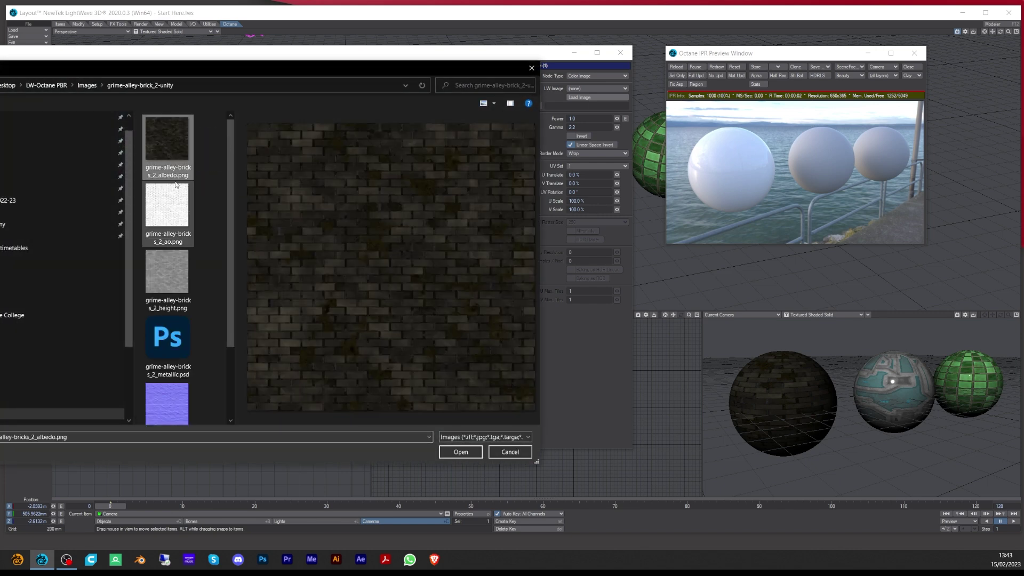
{"action": "left_click", "coordinate": [461, 452]}
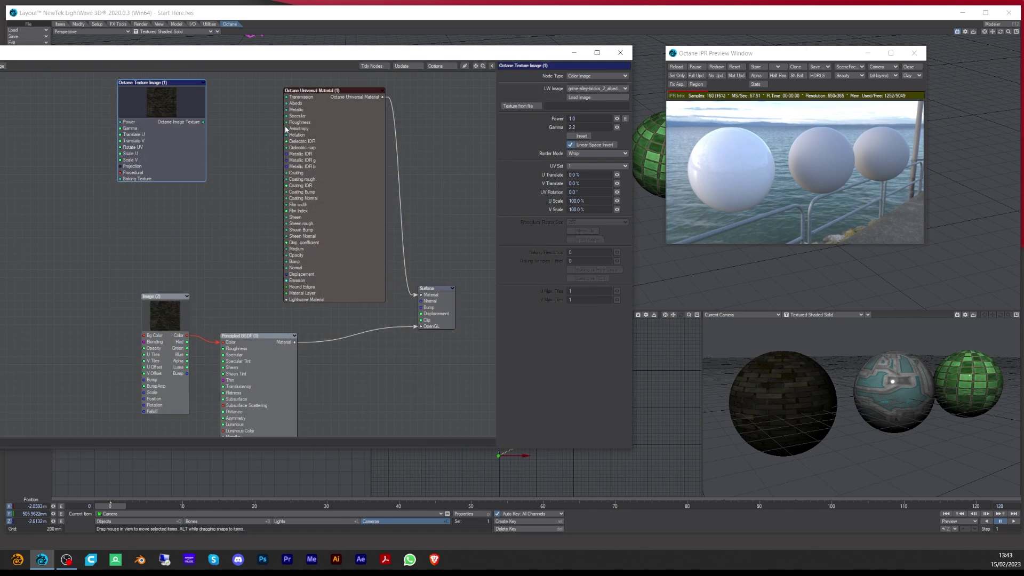
{"action": "left_click_drag", "start_coordinate": [203, 121], "coordinate": [293, 107]}
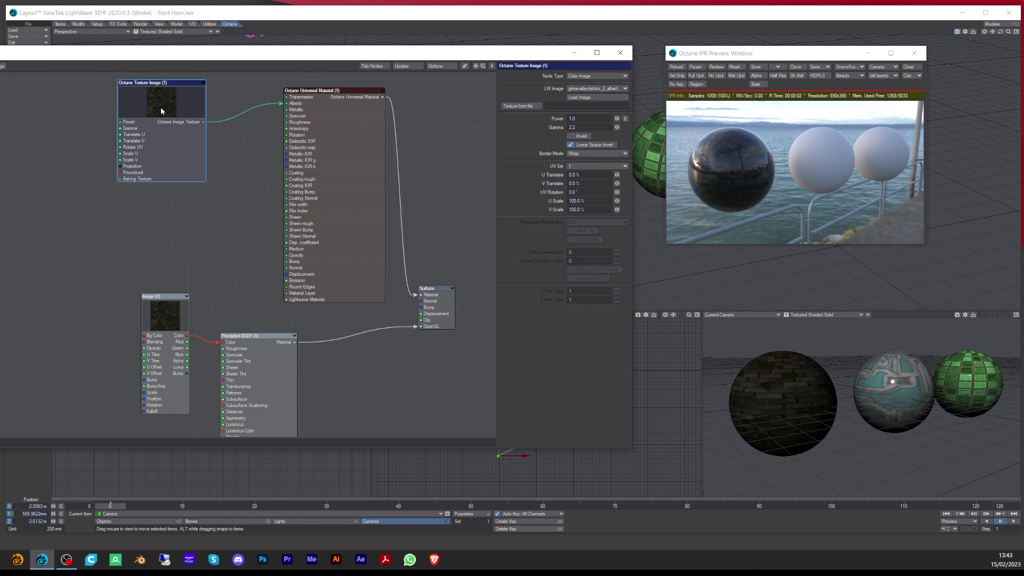
Step: Set the albedo texture's gamma to 1.0 and move its node closer to the Universal Material
{"action": "left_click", "coordinate": [579, 127]}
{"action": "type", "text": "1"}
{"action": "key", "text": "Tab"}
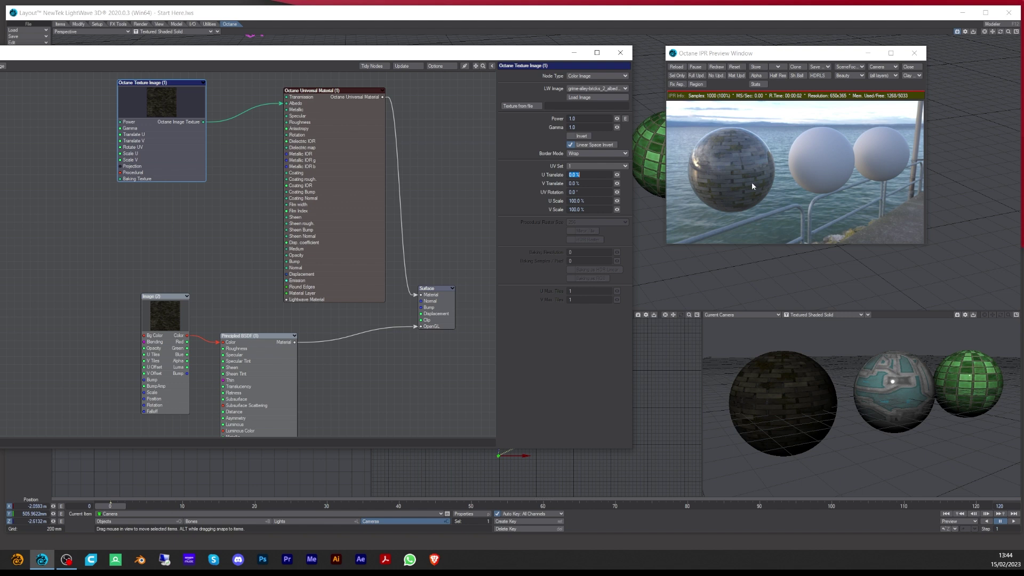
{"action": "left_click", "coordinate": [164, 104]}
{"action": "left_click", "coordinate": [570, 167]}
{"action": "left_click", "coordinate": [521, 162]}
{"action": "left_click_drag", "start_coordinate": [156, 97], "coordinate": [181, 97]}
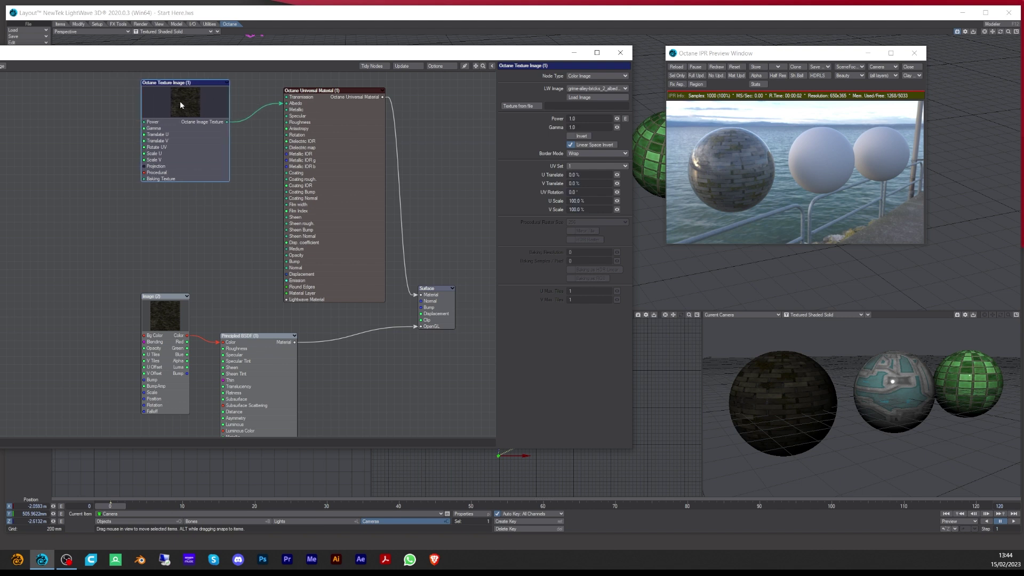
Step: Duplicate the albedo Octane Texture Image node and place the copy directly below the original
{"action": "right_click", "coordinate": [181, 100]}
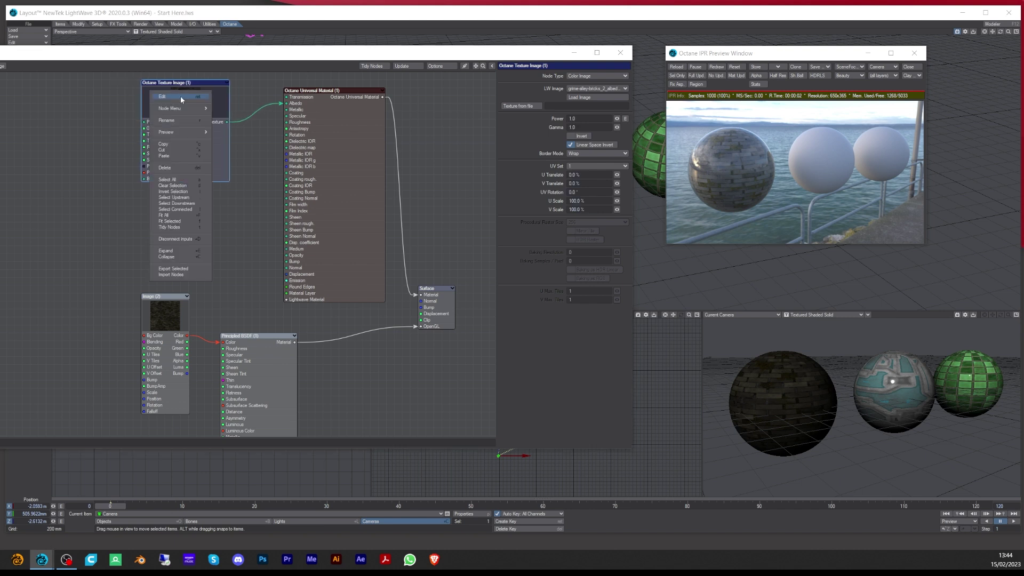
{"action": "left_click", "coordinate": [173, 143]}
{"action": "right_click", "coordinate": [183, 202]}
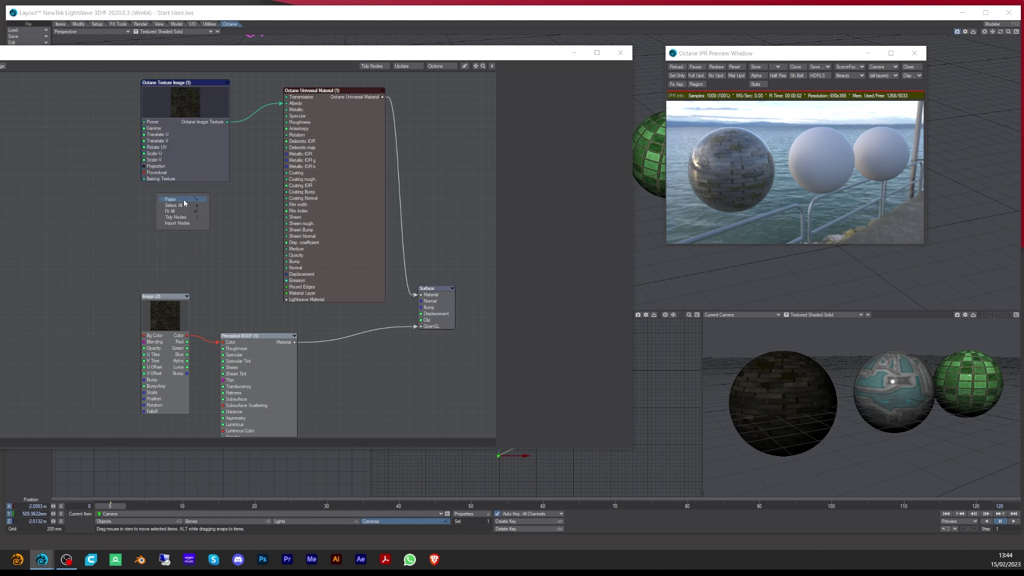
{"action": "left_click", "coordinate": [179, 212]}
{"action": "left_click_drag", "start_coordinate": [223, 227], "coordinate": [181, 215]}
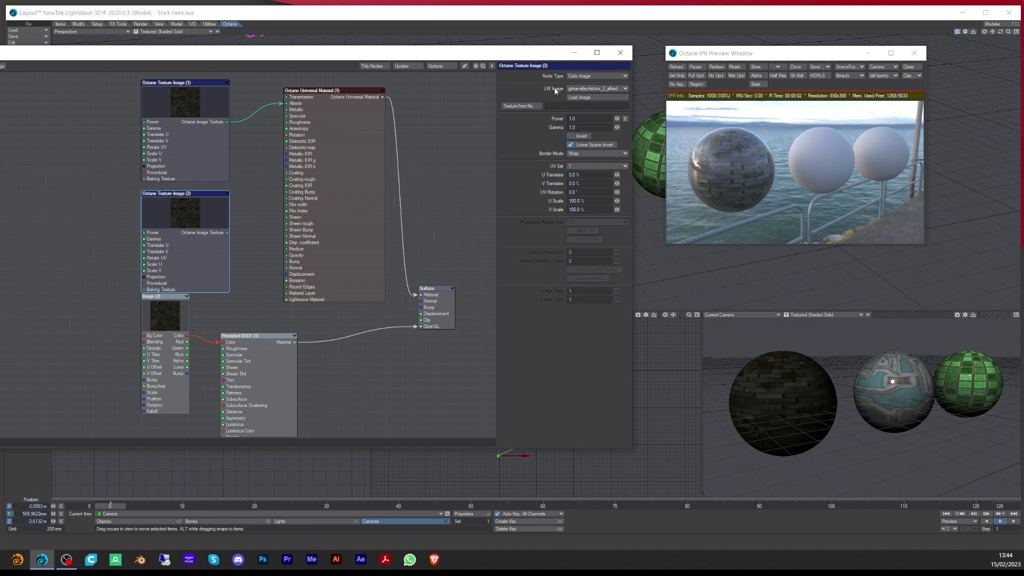
Step: Load grime-alley-bricks_2_normal-ogl.png into the copied texture node and connect it to the Universal Material's Normal input
{"action": "left_click", "coordinate": [590, 98]}
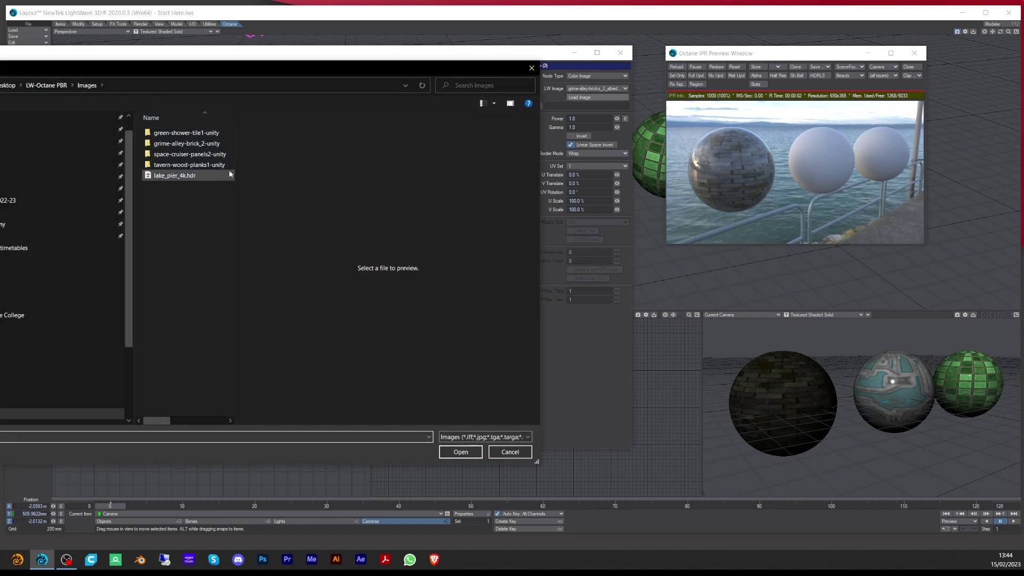
{"action": "double_click", "coordinate": [181, 143]}
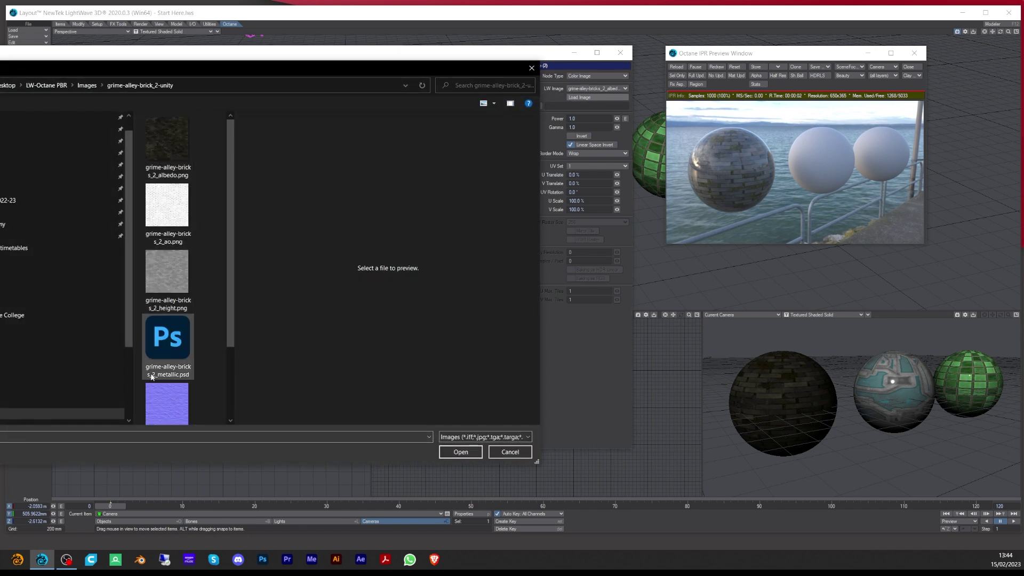
{"action": "left_click", "coordinate": [163, 403]}
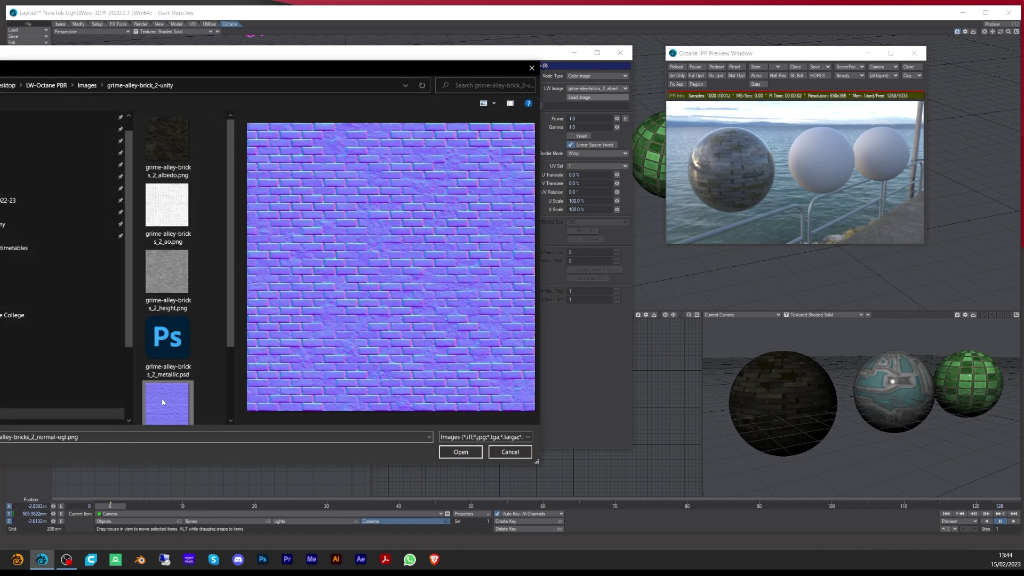
{"action": "left_click", "coordinate": [462, 454]}
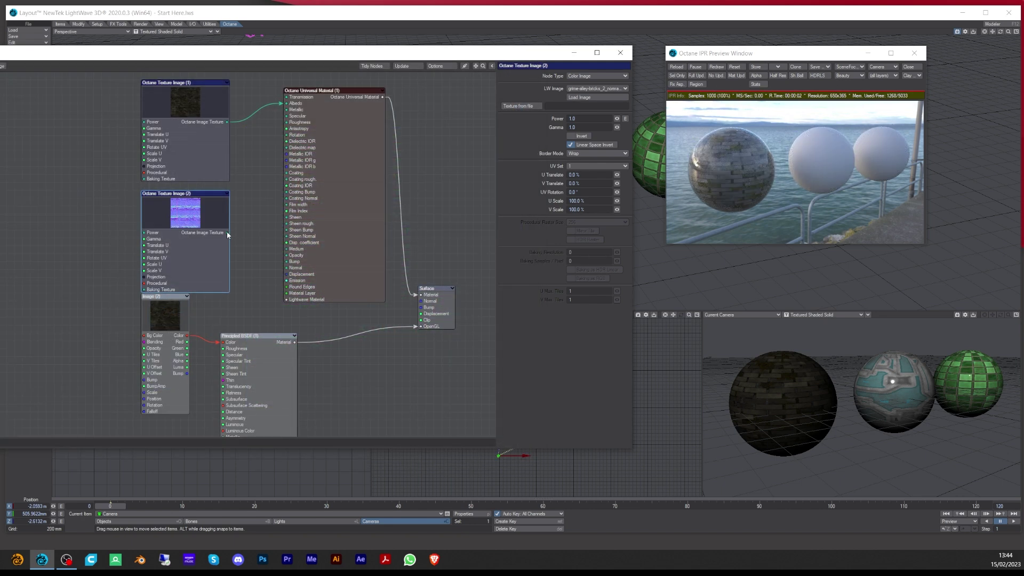
{"action": "left_click_drag", "start_coordinate": [227, 233], "coordinate": [294, 273]}
Step: Set the specular value of the brick ball's Universal Material to 30%
{"action": "left_click", "coordinate": [351, 143]}
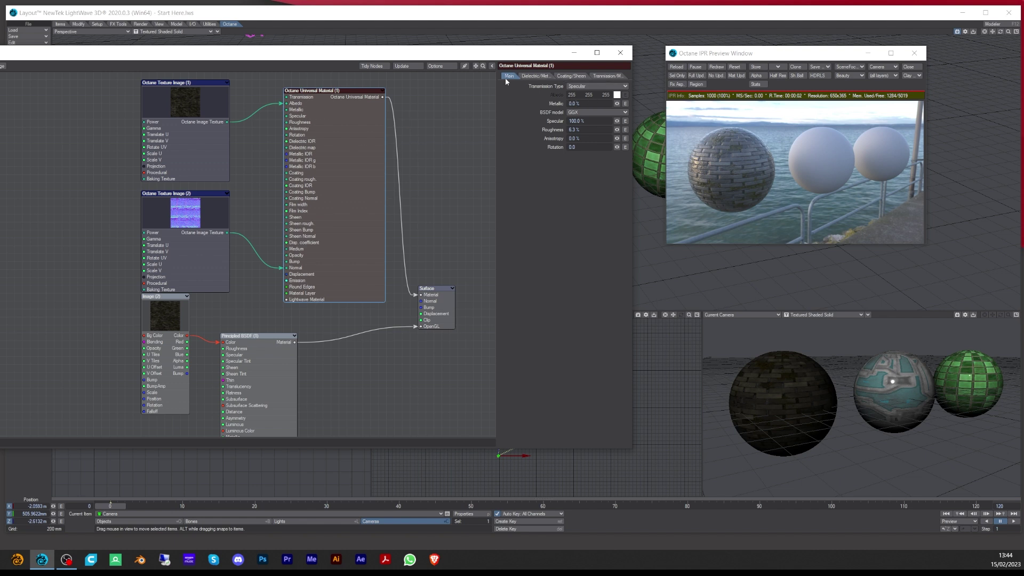
{"action": "left_click", "coordinate": [588, 122]}
{"action": "type", "text": "30"}
{"action": "key", "text": "Tab"}
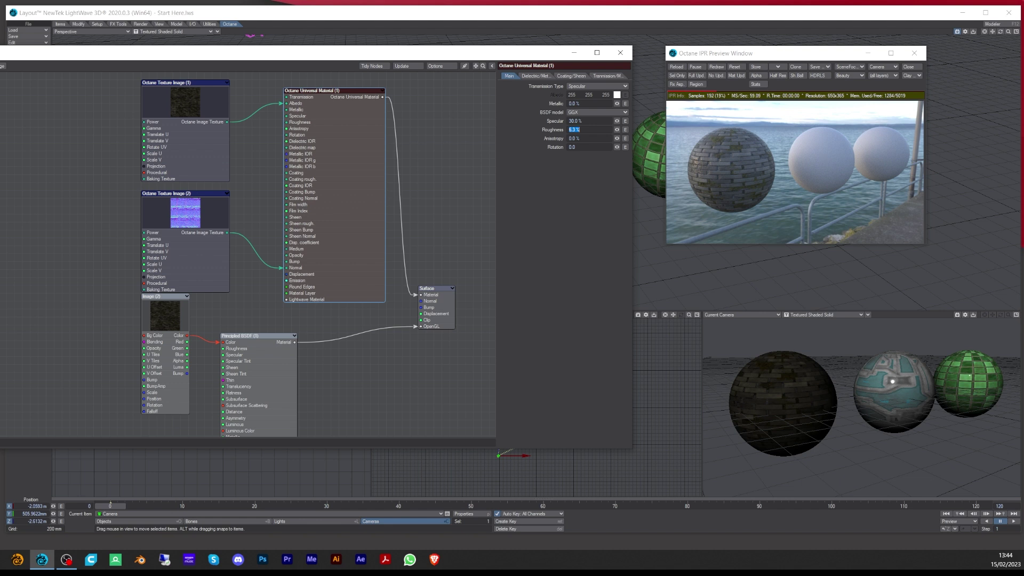
Step: Set the Universal Material's roughness to 30% and spread the image, Principled BSDF and texture nodes apart to make room in the network
{"action": "type", "text": "30"}
{"action": "key", "text": "Tab"}
{"action": "left_click_drag", "start_coordinate": [155, 327], "coordinate": [132, 375]}
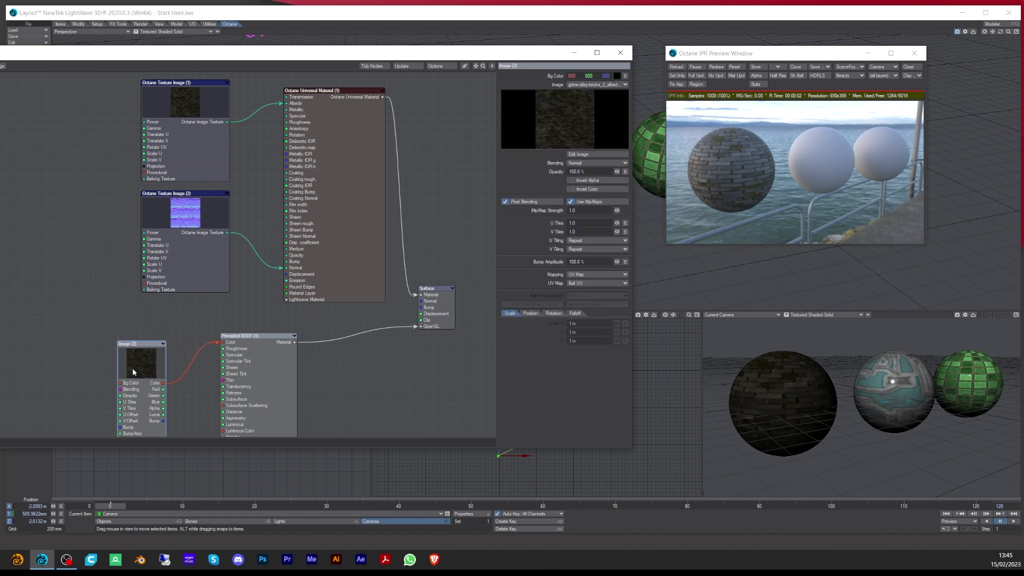
{"action": "left_click_drag", "start_coordinate": [271, 351], "coordinate": [318, 390]}
{"action": "left_click_drag", "start_coordinate": [184, 102], "coordinate": [144, 86]}
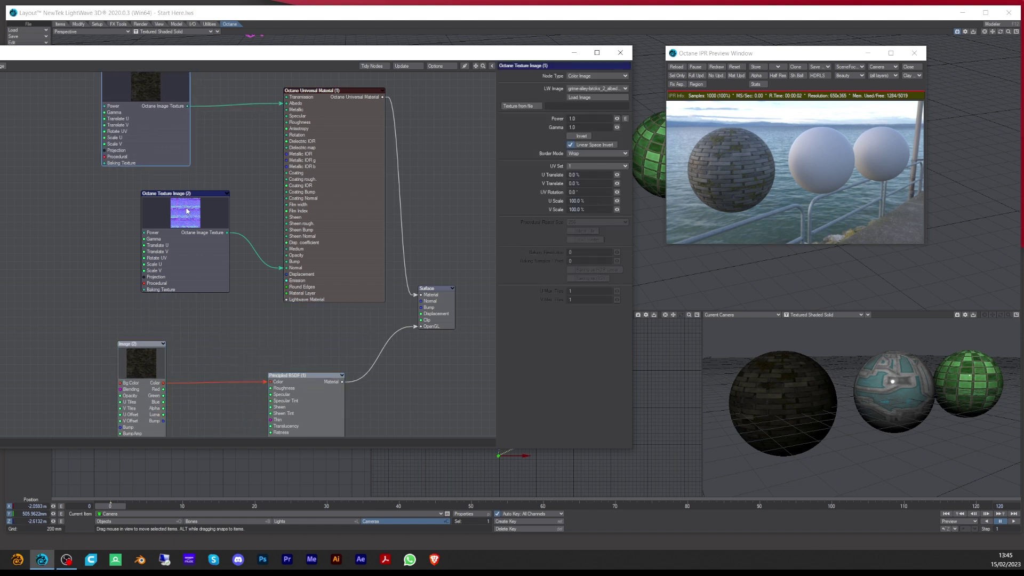
{"action": "left_click_drag", "start_coordinate": [184, 206], "coordinate": [152, 192]}
Step: Paste another copy of the Octane Texture Image node beside the normal map node and load grime-alley-bricks_2_height.png into it
{"action": "right_click", "coordinate": [210, 310]}
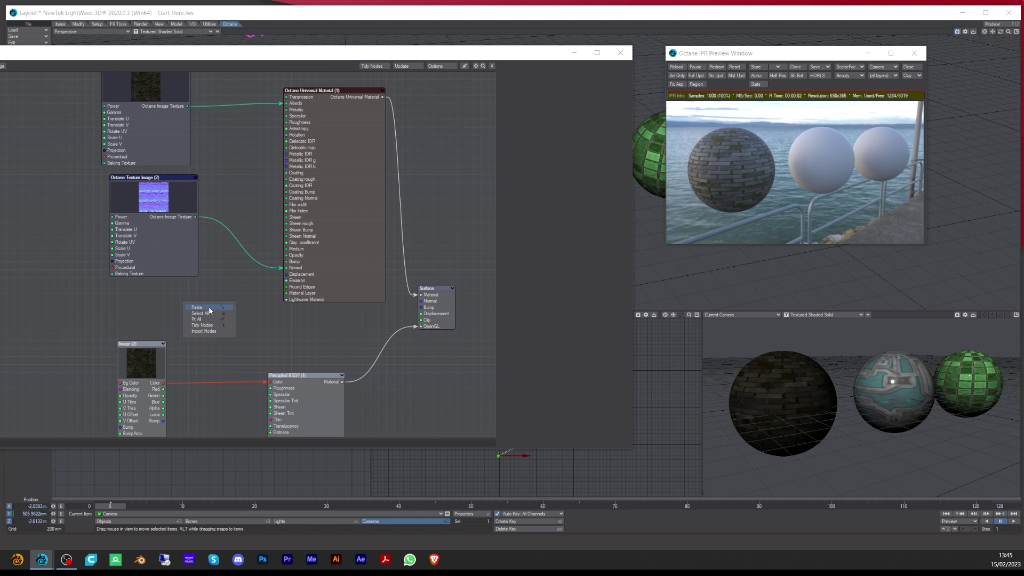
{"action": "left_click", "coordinate": [209, 310]}
{"action": "left_click_drag", "start_coordinate": [233, 214], "coordinate": [30, 250]}
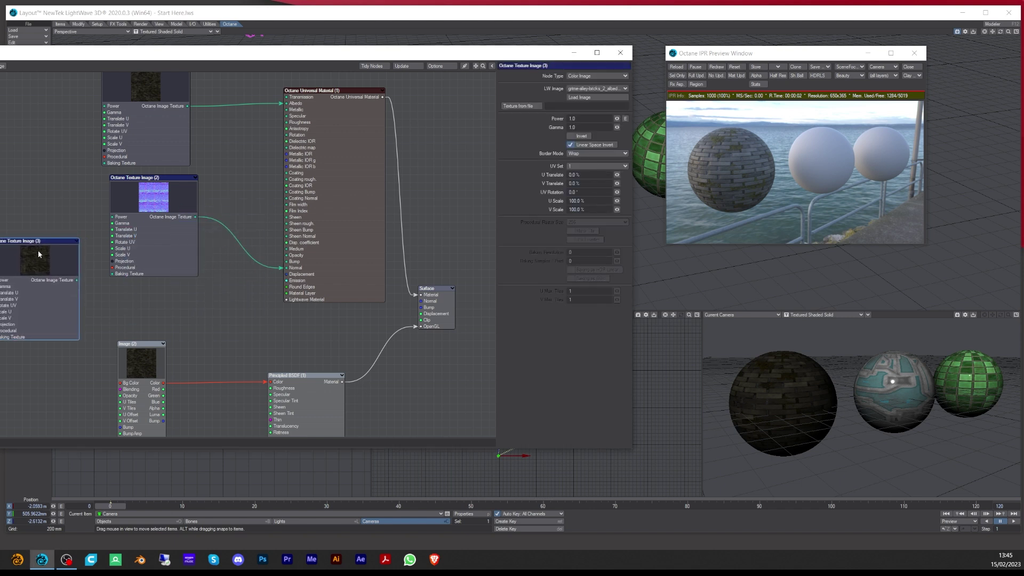
{"action": "left_click", "coordinate": [598, 97]}
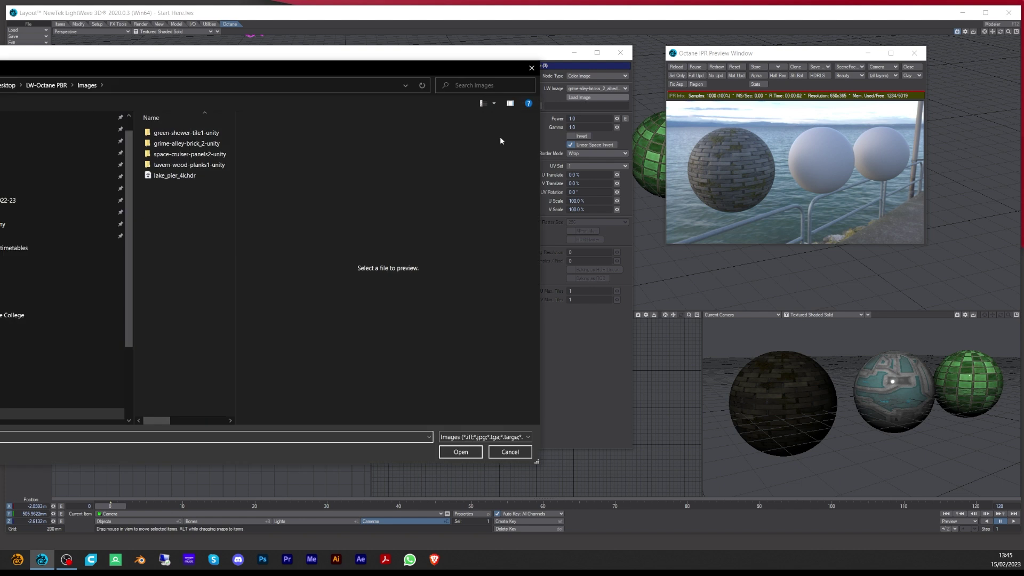
{"action": "double_click", "coordinate": [184, 143]}
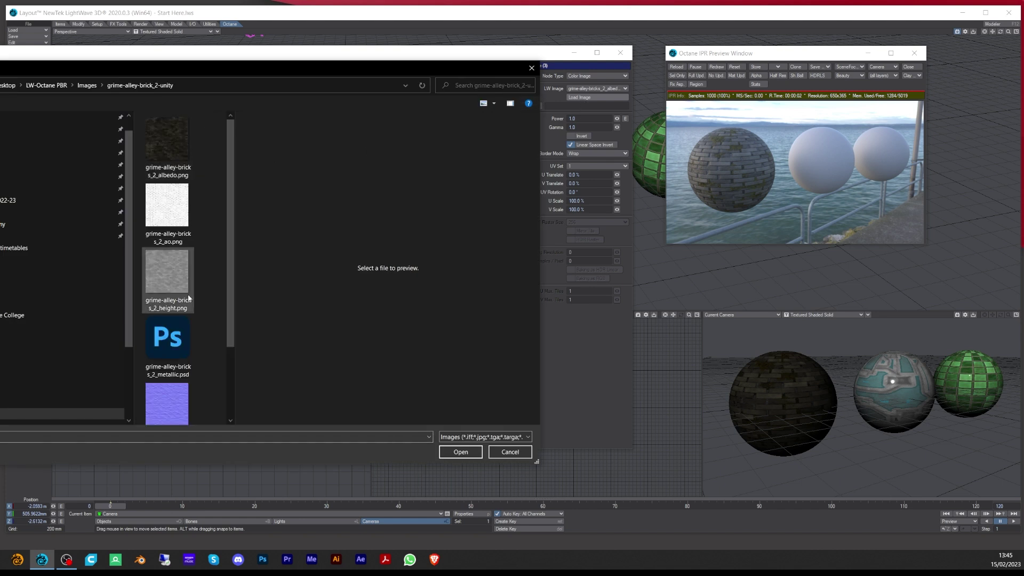
{"action": "left_click", "coordinate": [188, 299]}
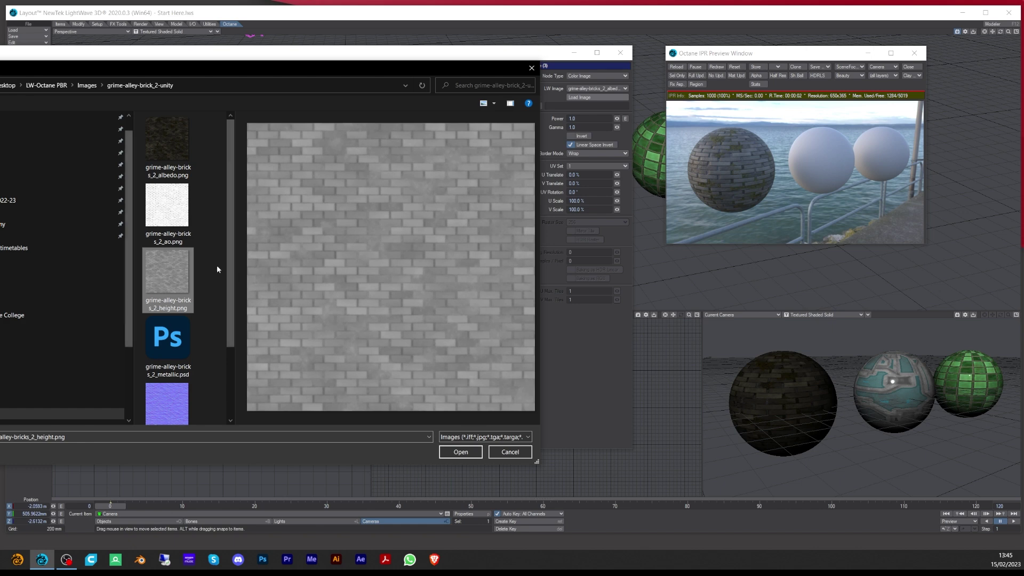
{"action": "left_click", "coordinate": [461, 453]}
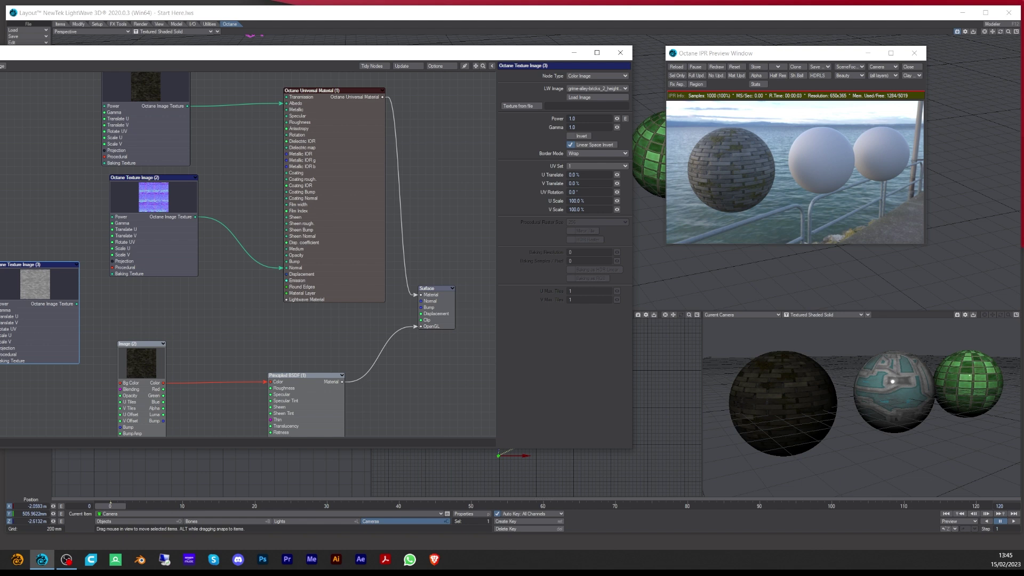
Step: Place an Octane Displacement node, feed the height texture into its Texture input, and connect it to the Universal Material's Displacement input
{"action": "left_click_drag", "start_coordinate": [228, 252], "coordinate": [169, 308]}
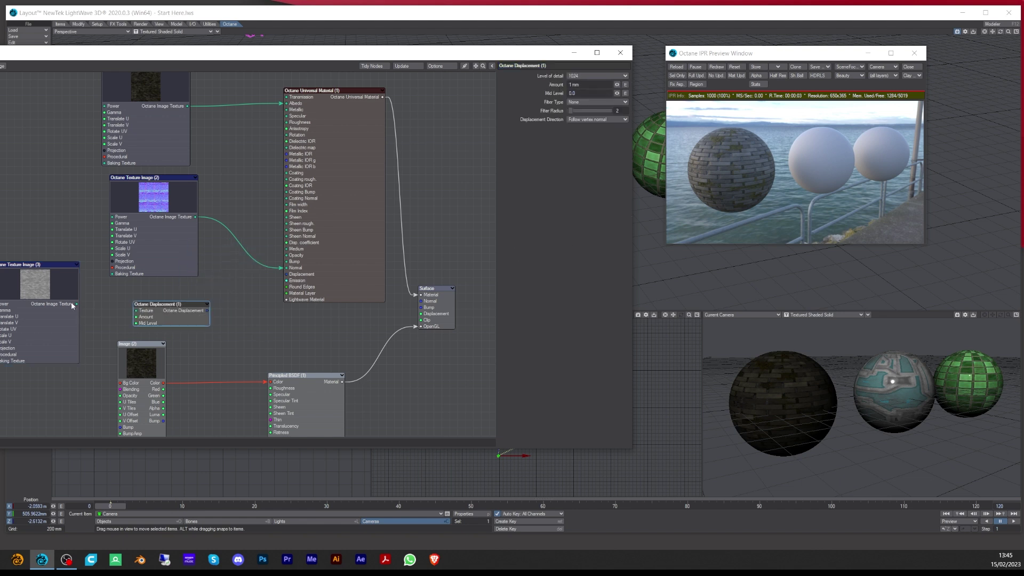
{"action": "left_click_drag", "start_coordinate": [76, 304], "coordinate": [143, 311]}
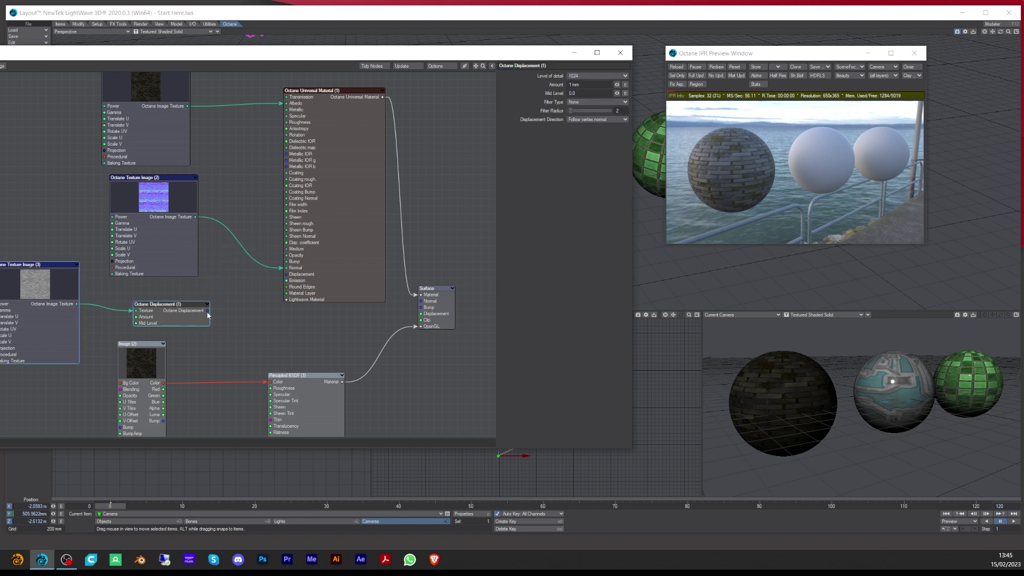
{"action": "left_click_drag", "start_coordinate": [208, 312], "coordinate": [287, 274]}
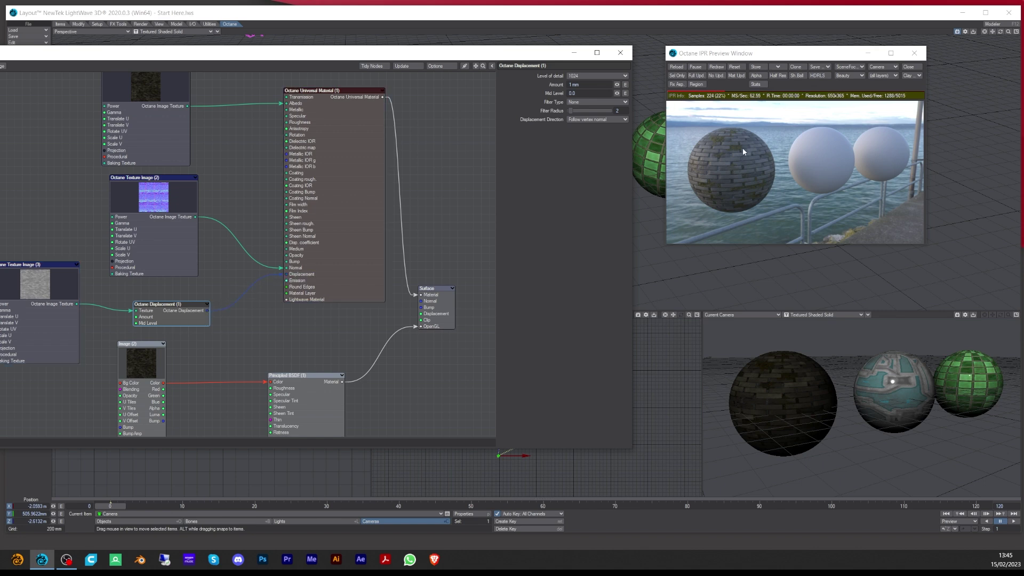
Step: Move the node editor aside and select the brick ball in the camera view
{"action": "left_click_drag", "start_coordinate": [358, 54], "coordinate": [262, 51]}
{"action": "left_click", "coordinate": [755, 348]}
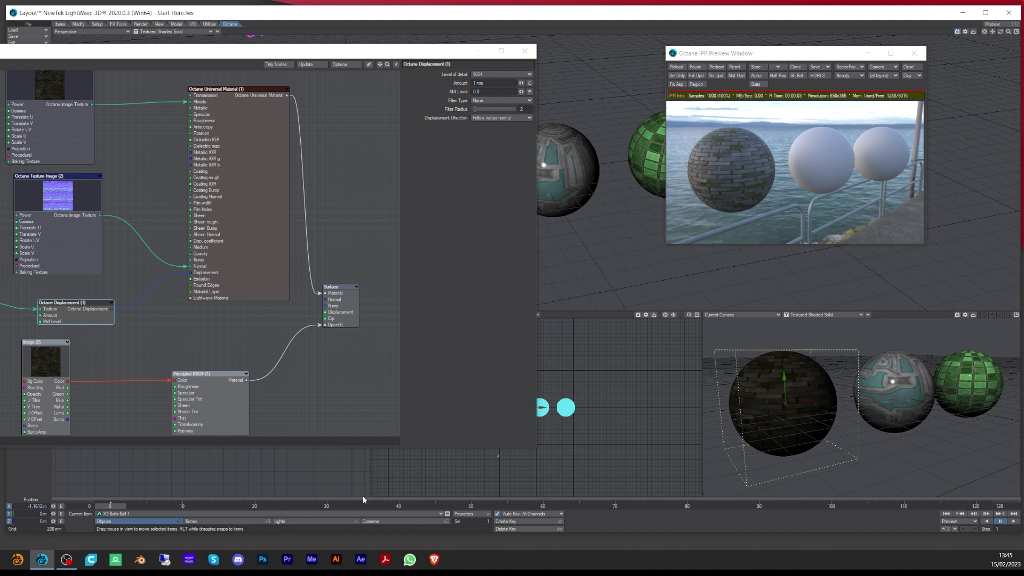
{"action": "left_click", "coordinate": [402, 522]}
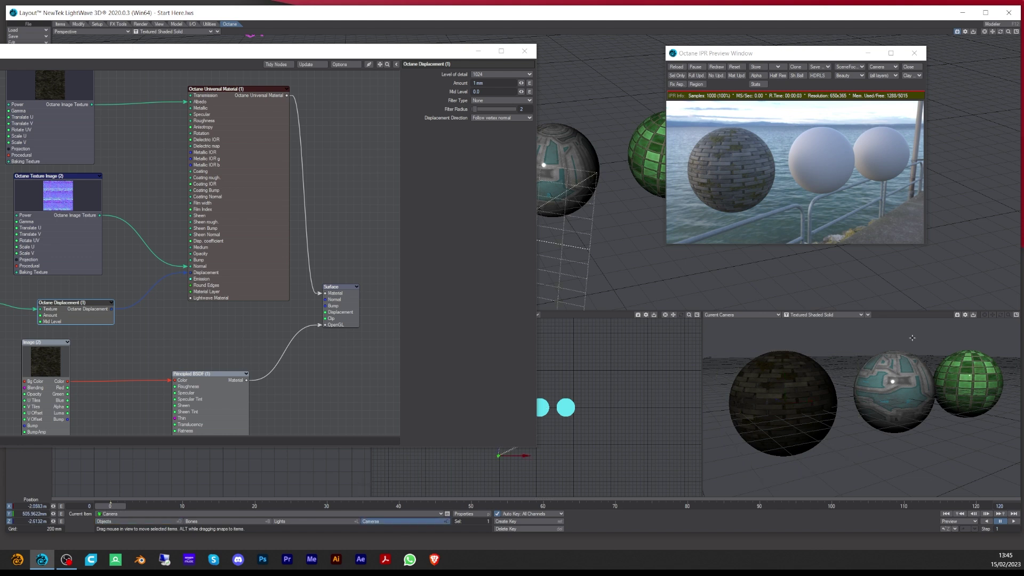
{"action": "left_click", "coordinate": [469, 517]}
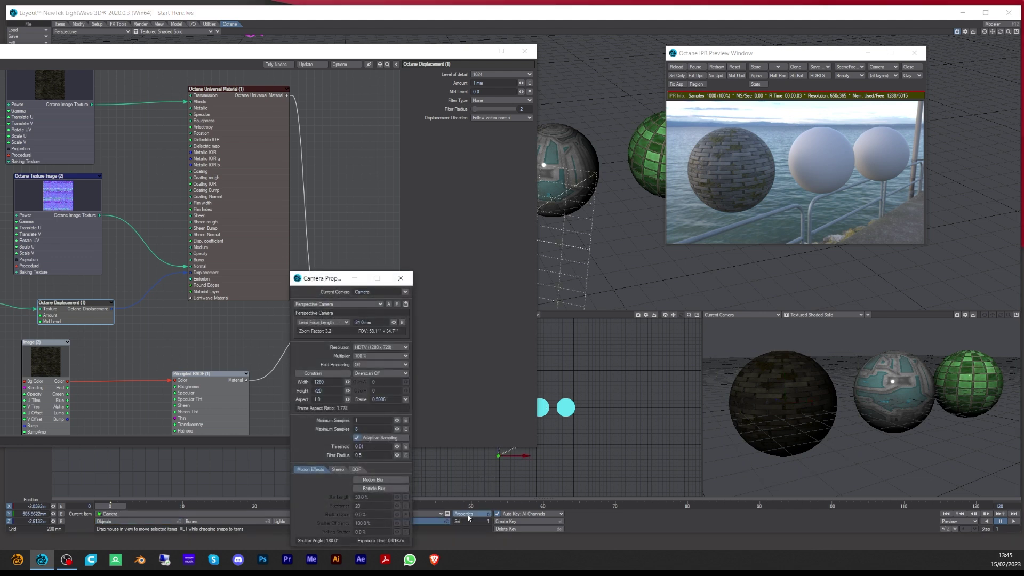
{"action": "left_click_drag", "start_coordinate": [330, 281], "coordinate": [329, 166]}
{"action": "left_click", "coordinate": [402, 161]}
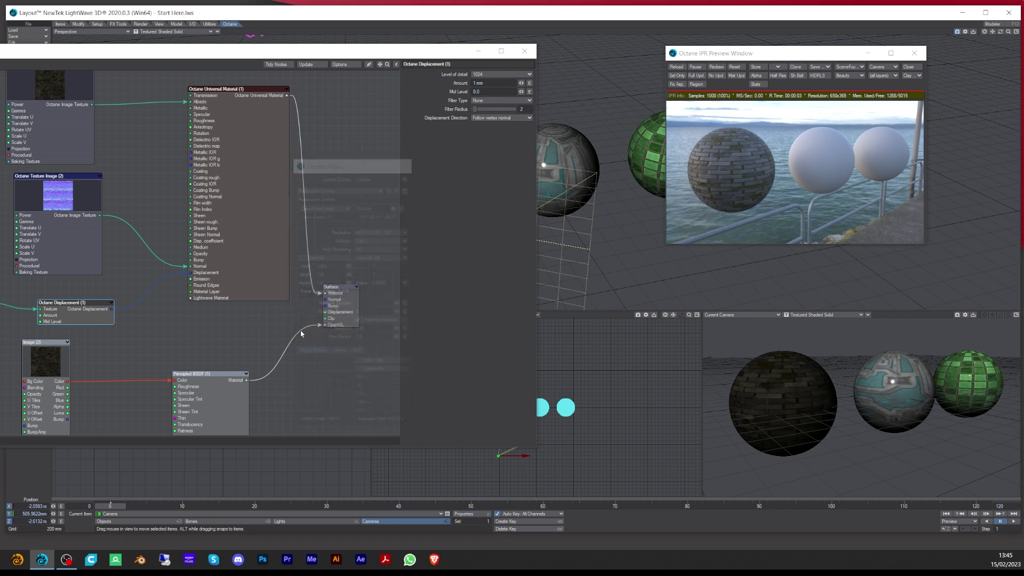
Step: Open the brick ball's object properties and turn off its Subdivision entry
{"action": "left_click", "coordinate": [157, 522]}
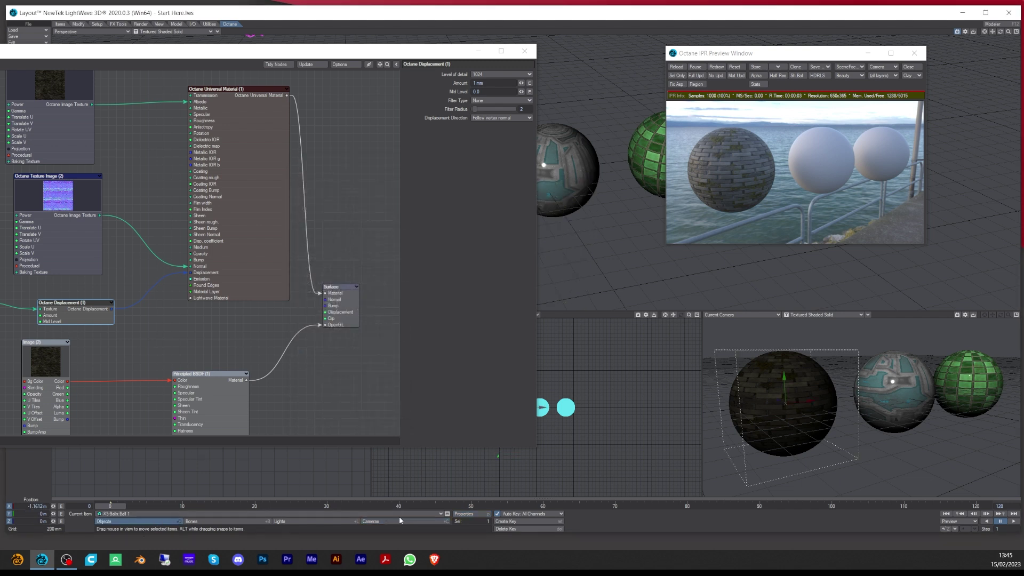
{"action": "left_click", "coordinate": [469, 513]}
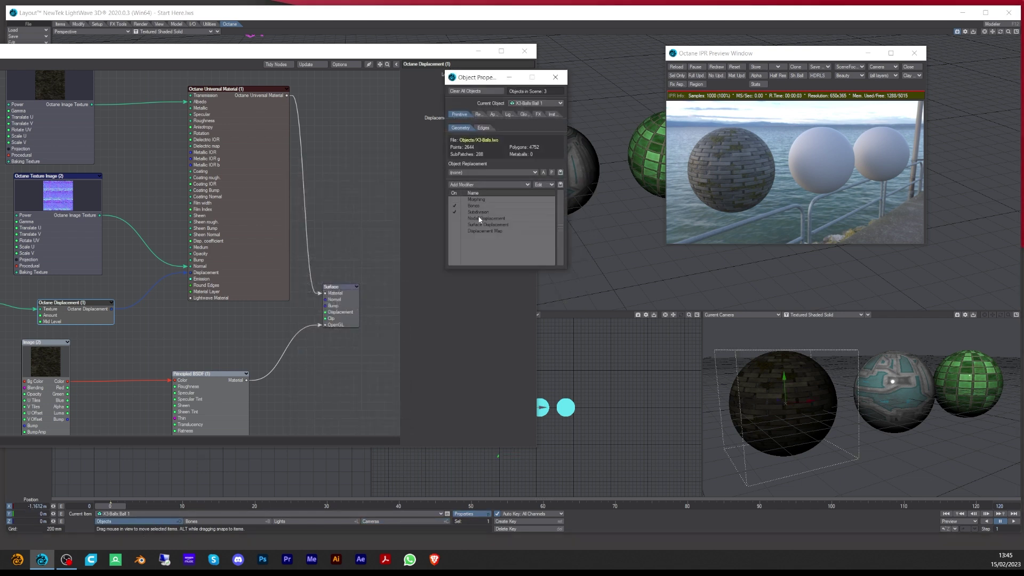
{"action": "left_click", "coordinate": [455, 213]}
Step: Add the Octane_Object_Properties custom object to the brick ball and set its OpenSubDiv subdivision level to 3
{"action": "left_click", "coordinate": [495, 114]}
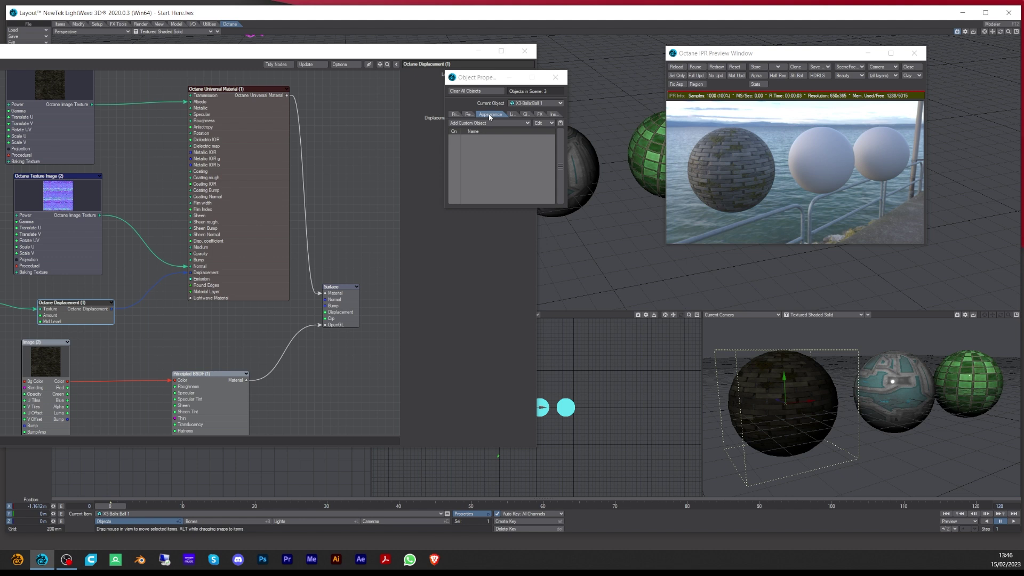
{"action": "left_click", "coordinate": [493, 123]}
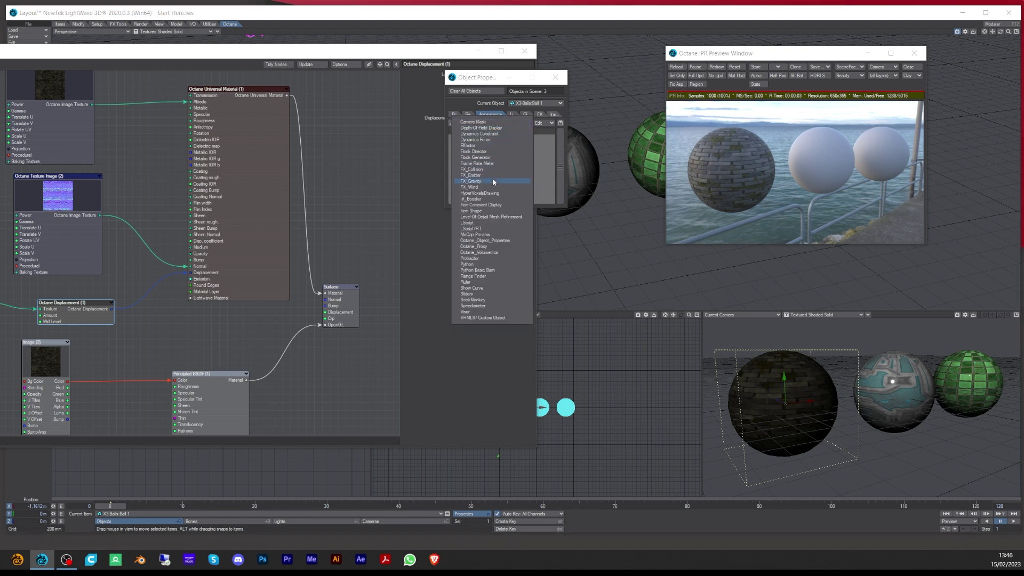
{"action": "left_click", "coordinate": [494, 241]}
{"action": "left_click", "coordinate": [496, 138]}
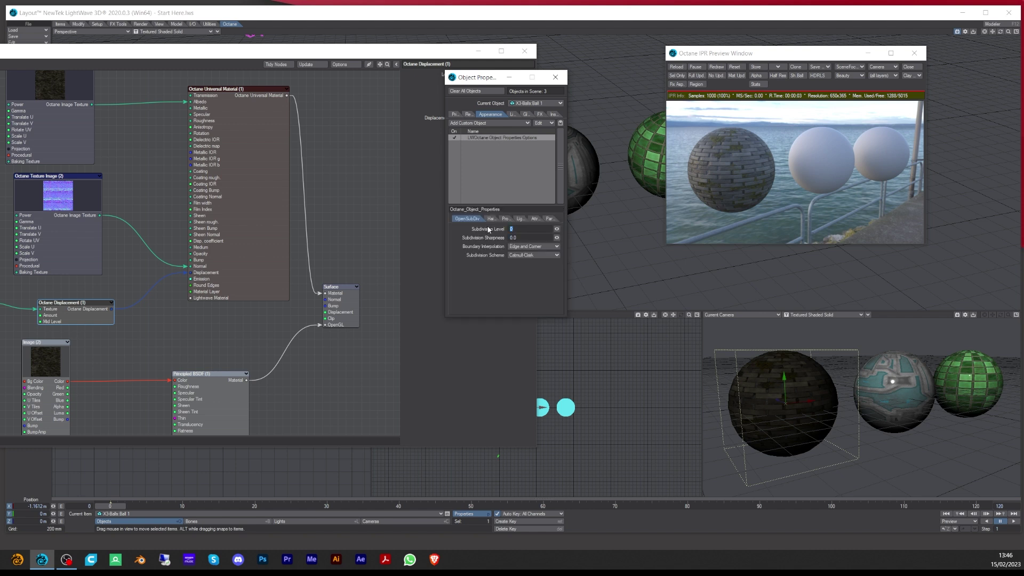
{"action": "type", "text": "3"}
{"action": "key", "text": "Tab"}
{"action": "left_click", "coordinate": [512, 282]}
Step: Set the Octane Displacement node's amount to 80 mm
{"action": "left_click", "coordinate": [84, 319]}
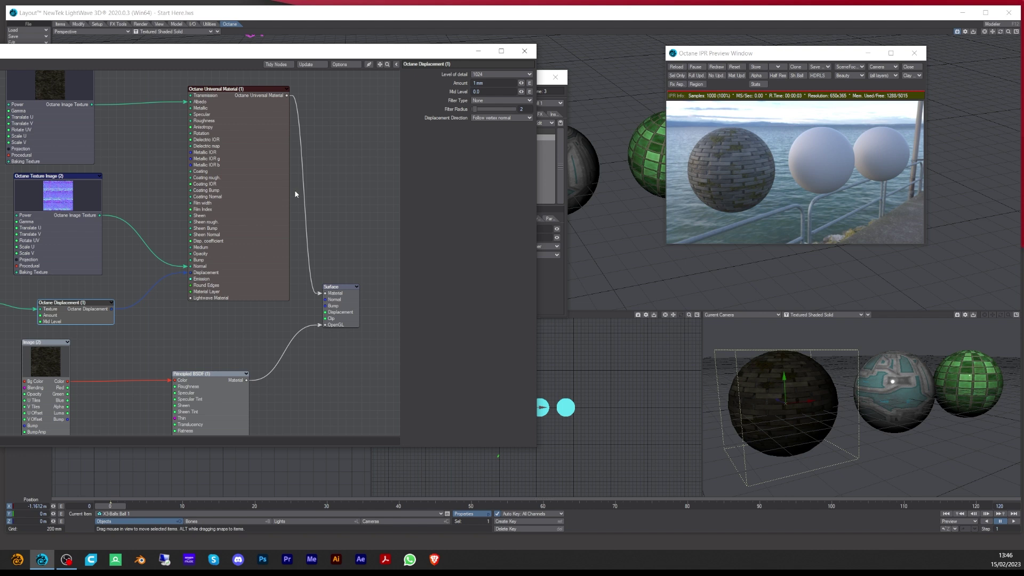
{"action": "left_click_drag", "start_coordinate": [475, 83], "coordinate": [462, 83]}
{"action": "type", "text": "80"}
{"action": "key", "text": "Tab"}
Step: Examine the displaced bricks up close in the render preview and reset the preview to its original framing
{"action": "scroll", "coordinate": [735, 165], "scroll_direction": "up", "scroll_amount": 5}
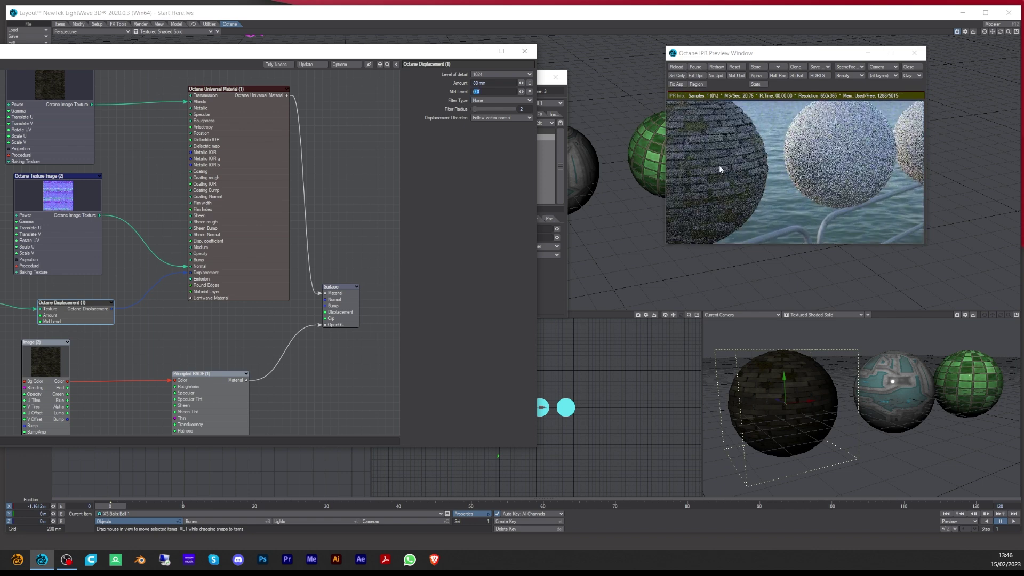
{"action": "left_click_drag", "start_coordinate": [718, 161], "coordinate": [803, 169]}
{"action": "scroll", "coordinate": [753, 175], "scroll_direction": "up", "scroll_amount": 2}
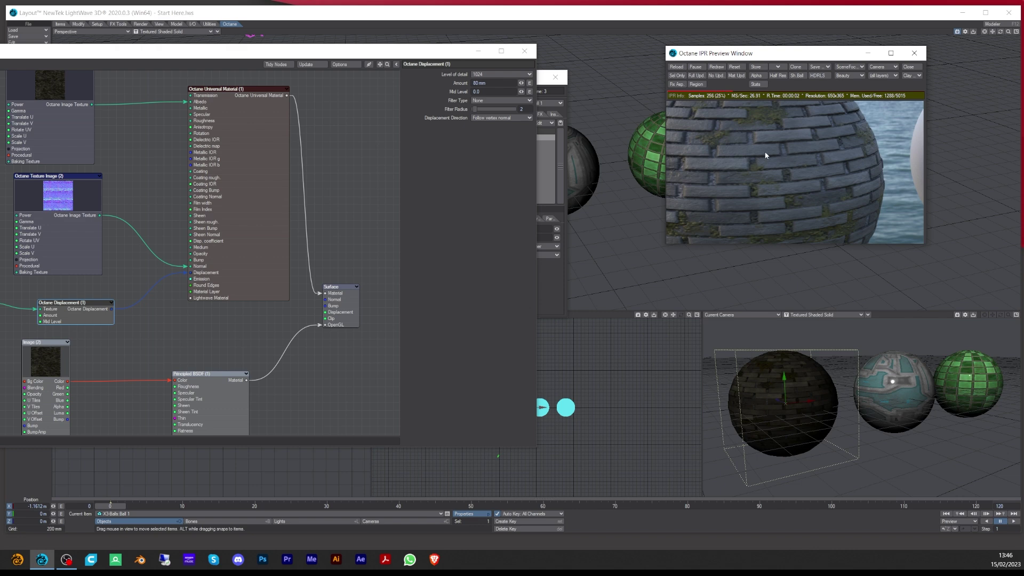
{"action": "scroll", "coordinate": [766, 155], "scroll_direction": "down", "scroll_amount": 6}
{"action": "left_click_drag", "start_coordinate": [787, 168], "coordinate": [739, 186]}
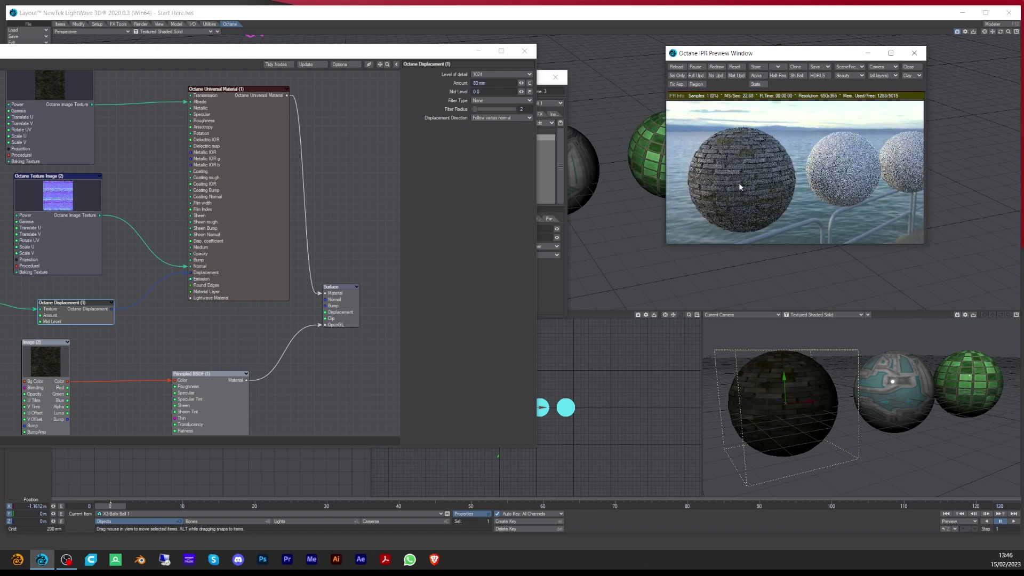
{"action": "left_click", "coordinate": [734, 68]}
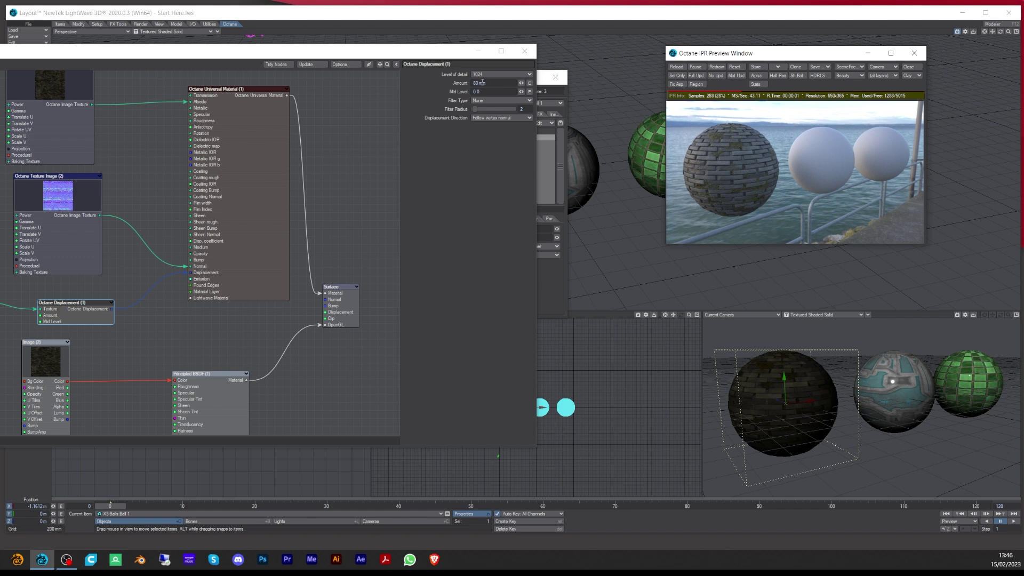
Step: Increase the brick displacement amount to 150 mm
{"action": "left_click_drag", "start_coordinate": [480, 83], "coordinate": [452, 85]}
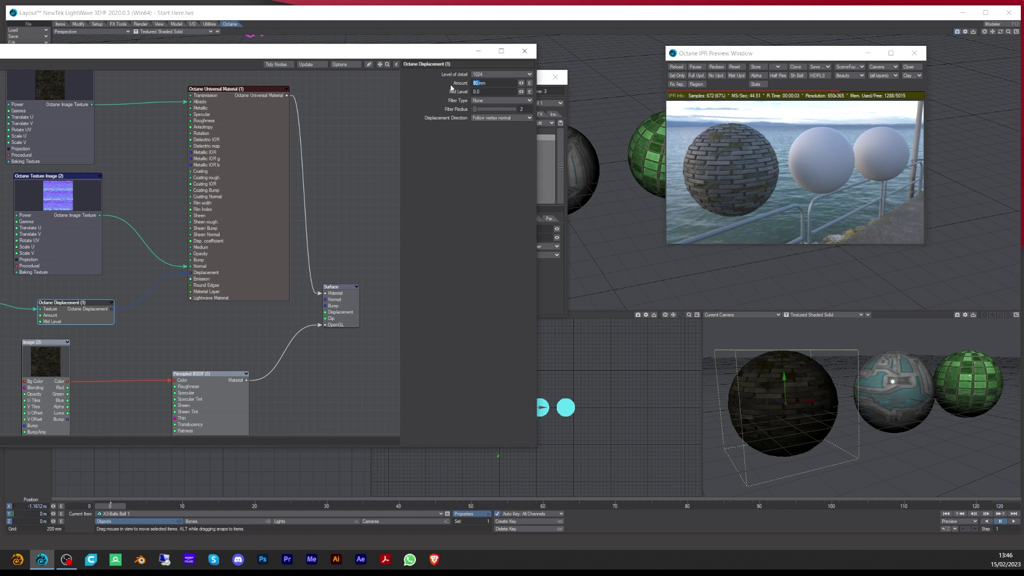
{"action": "type", "text": "150"}
{"action": "key", "text": "Tab"}
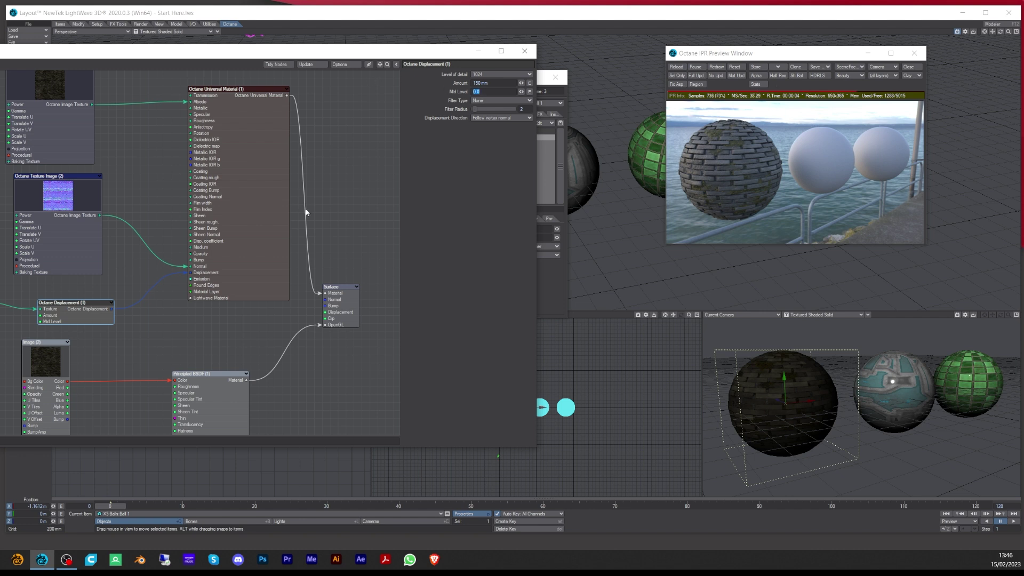
Step: Tidy the brick material's network by repositioning the displacement, OpenGL image, height, normal and albedo texture nodes
{"action": "left_click_drag", "start_coordinate": [86, 314], "coordinate": [149, 306]}
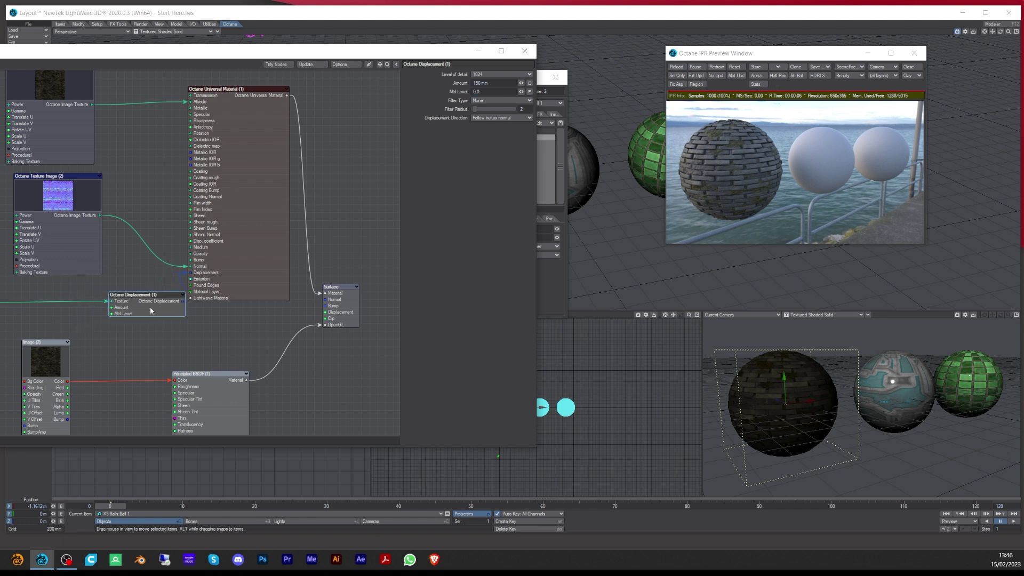
{"action": "left_click_drag", "start_coordinate": [45, 355], "coordinate": [58, 429]}
{"action": "left_click_drag", "start_coordinate": [0, 308], "coordinate": [16, 308]}
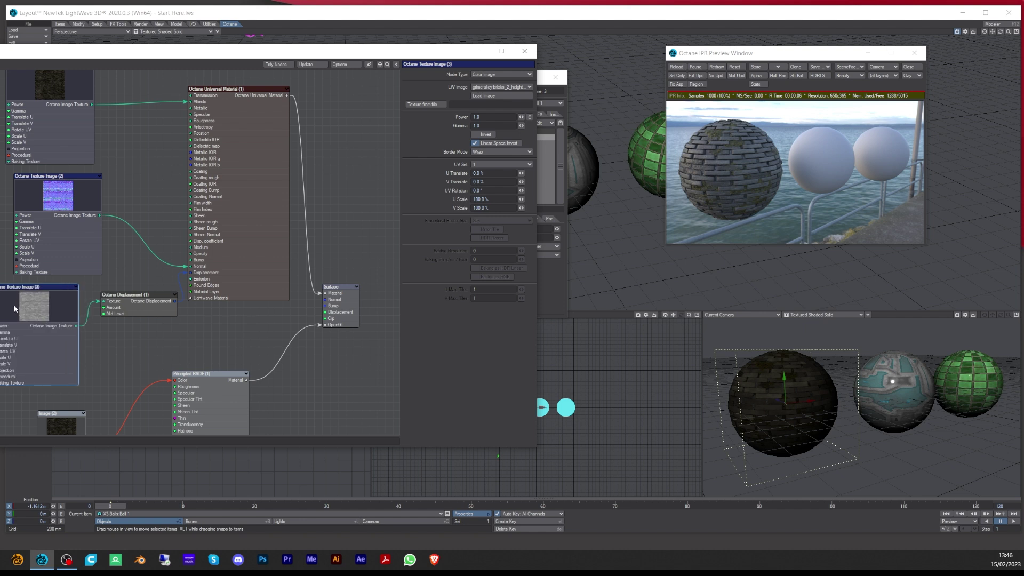
{"action": "left_click_drag", "start_coordinate": [58, 197], "coordinate": [43, 196]}
{"action": "left_click_drag", "start_coordinate": [60, 135], "coordinate": [51, 135]}
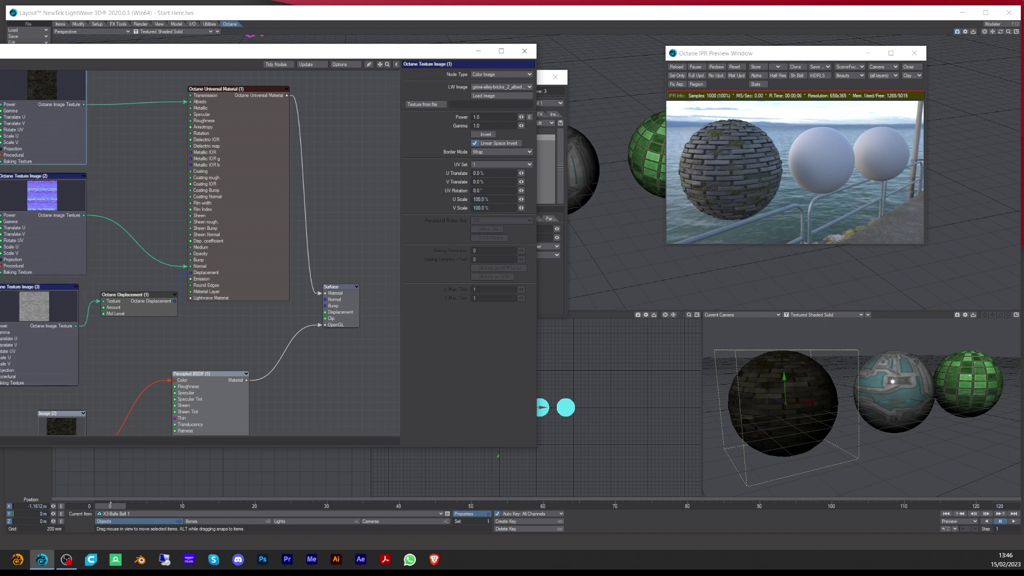
{"action": "left_click", "coordinate": [134, 155]}
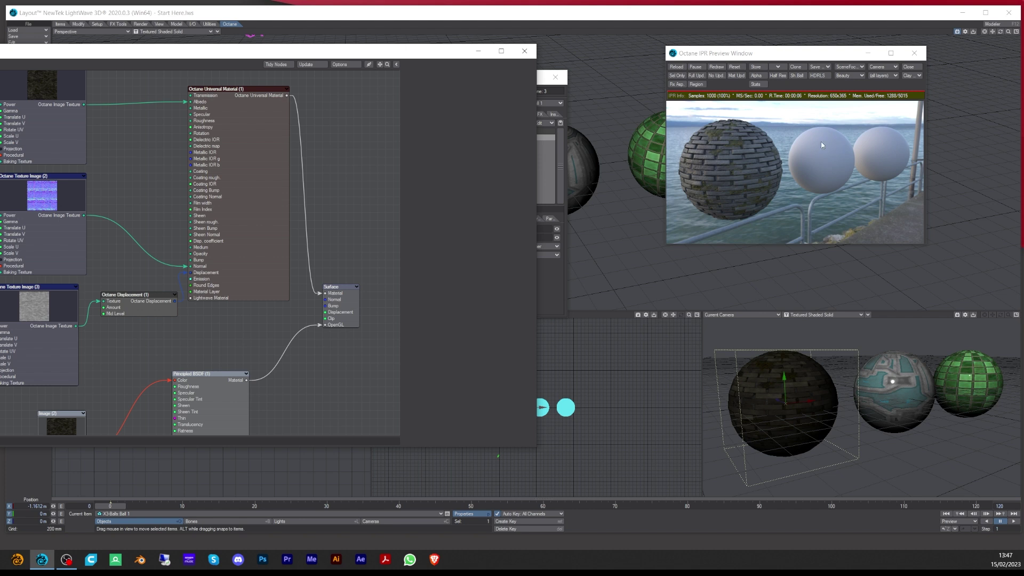
Step: Check the albedo and normal texture nodes' settings and add a Scalar node to the brick material's network
{"action": "left_click", "coordinate": [43, 90]}
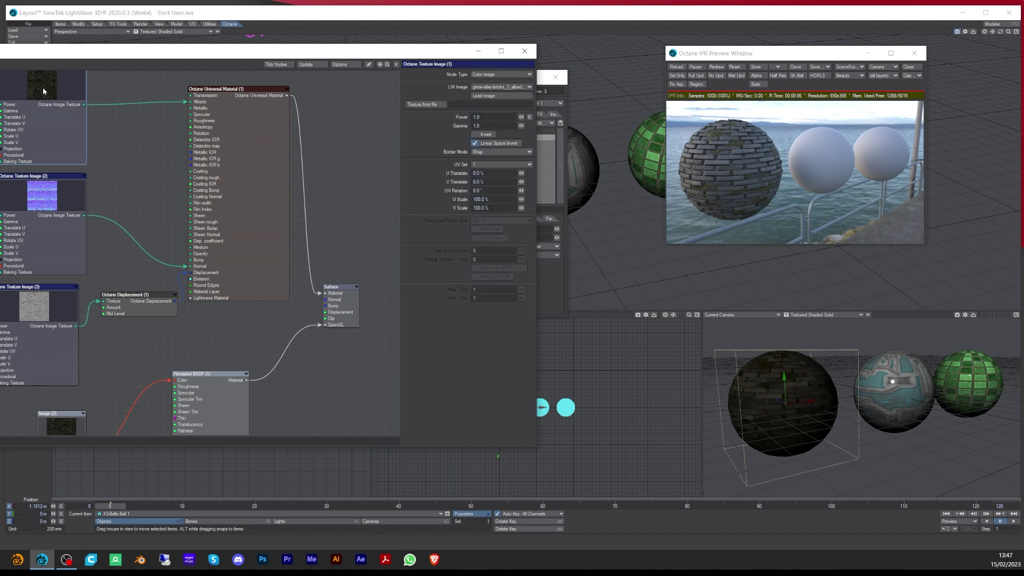
{"action": "left_click", "coordinate": [30, 176]}
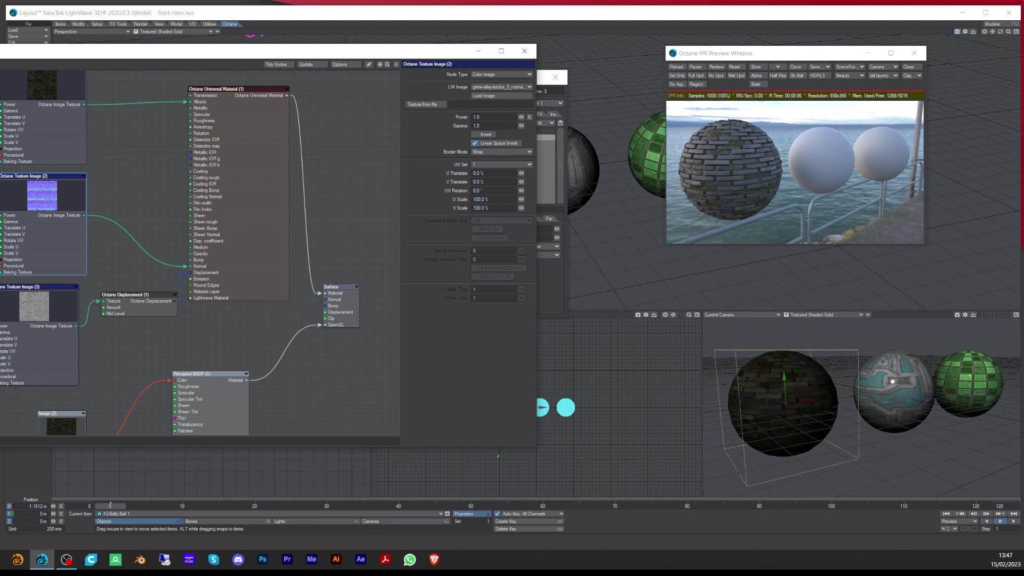
{"action": "left_click", "coordinate": [1, 169]}
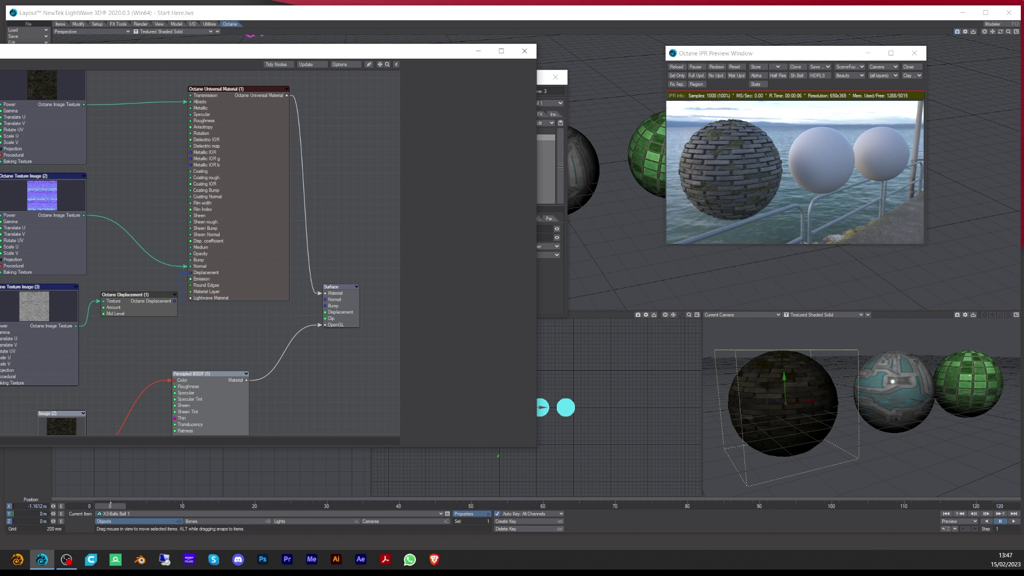
{"action": "key", "text": "ctrl+v"}
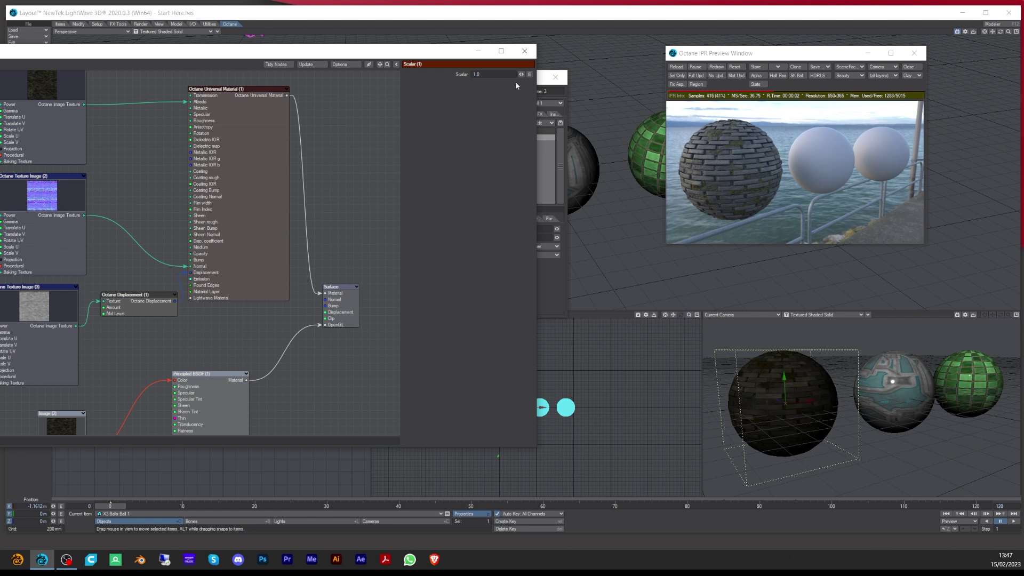
Step: Test the brick texture scale at 0.5 and 2.0, and return the Scalar node to 1.0
{"action": "left_click_drag", "start_coordinate": [490, 75], "coordinate": [416, 65]}
{"action": "type", "text": "0.5"}
{"action": "key", "text": "Return"}
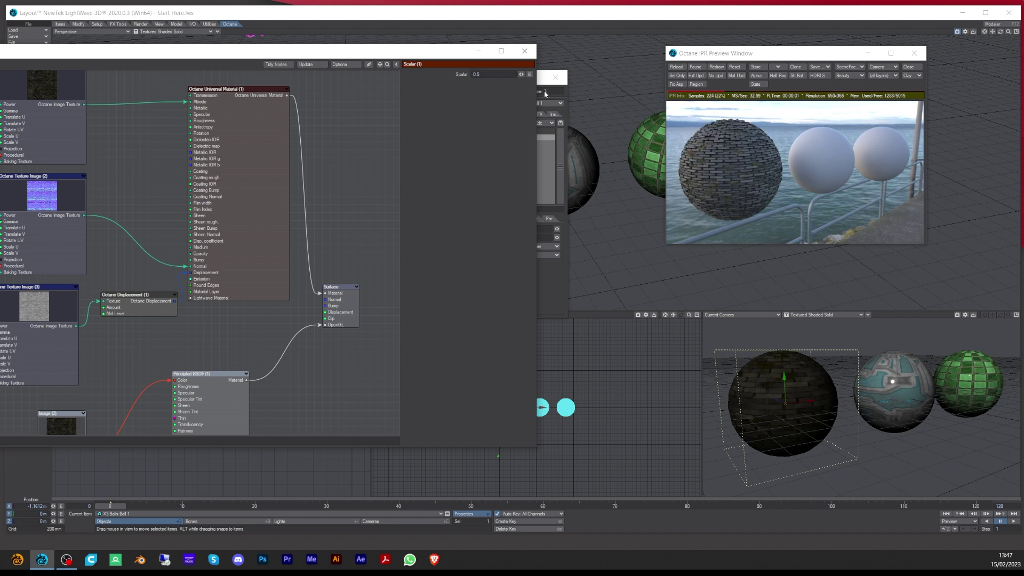
{"action": "left_click_drag", "start_coordinate": [487, 75], "coordinate": [444, 74]}
{"action": "type", "text": "2"}
{"action": "key", "text": "Return"}
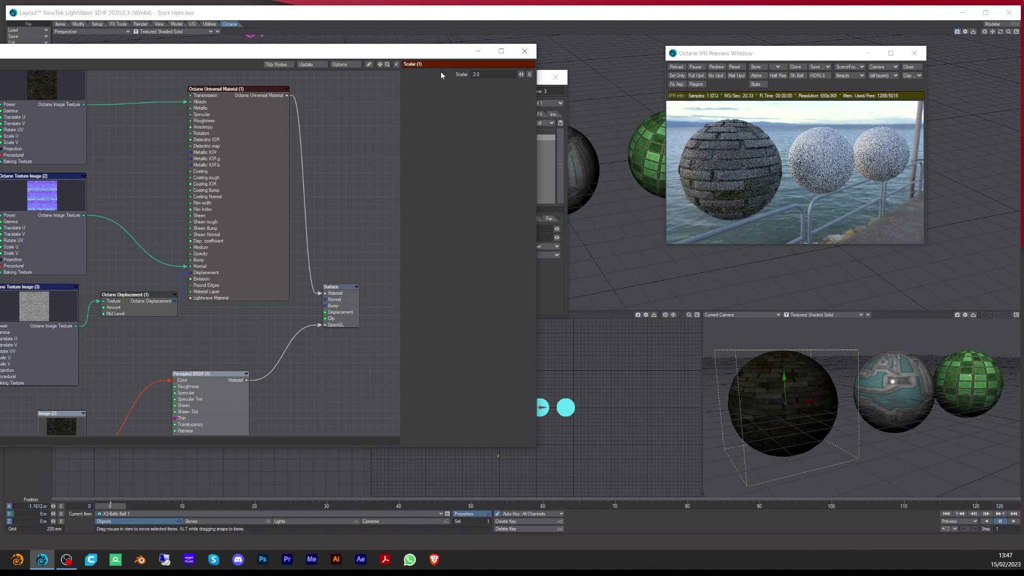
{"action": "left_click", "coordinate": [480, 75]}
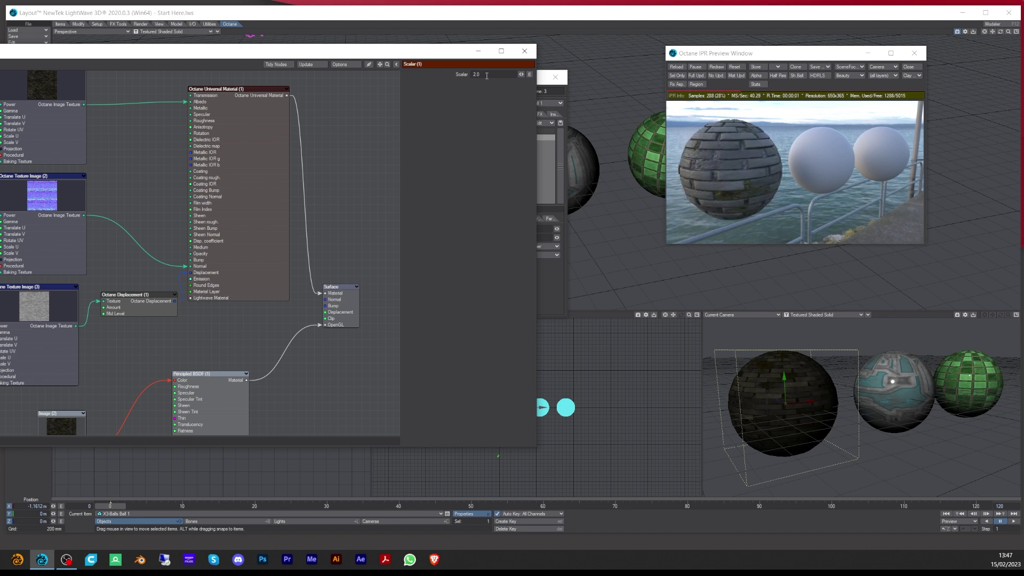
{"action": "type", "text": "1"}
{"action": "key", "text": "Return"}
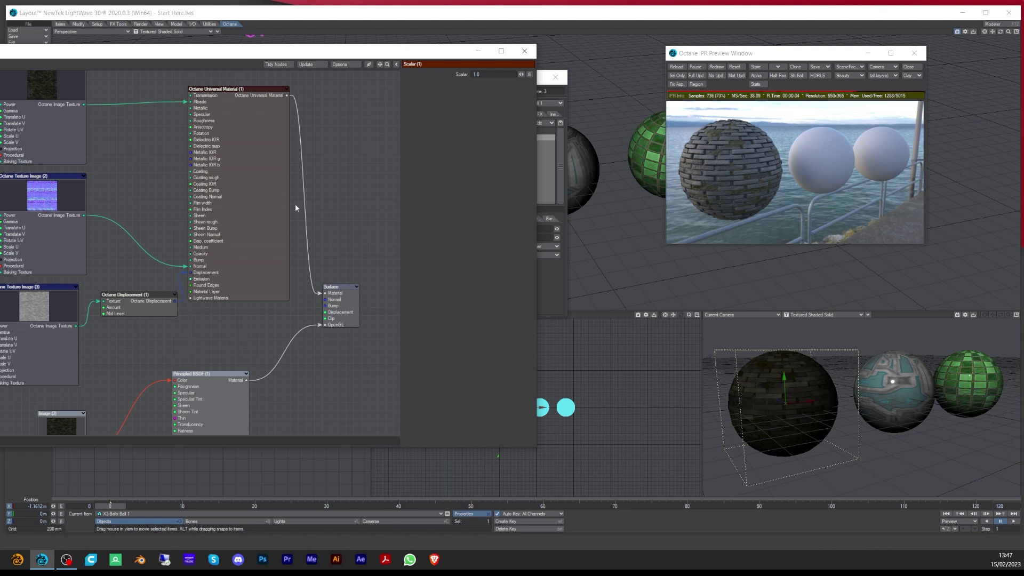
Step: Copy the brick material's Scalar, texture image and displacement nodes and paste them into the middle ball's network
{"action": "left_click", "coordinate": [47, 84]}
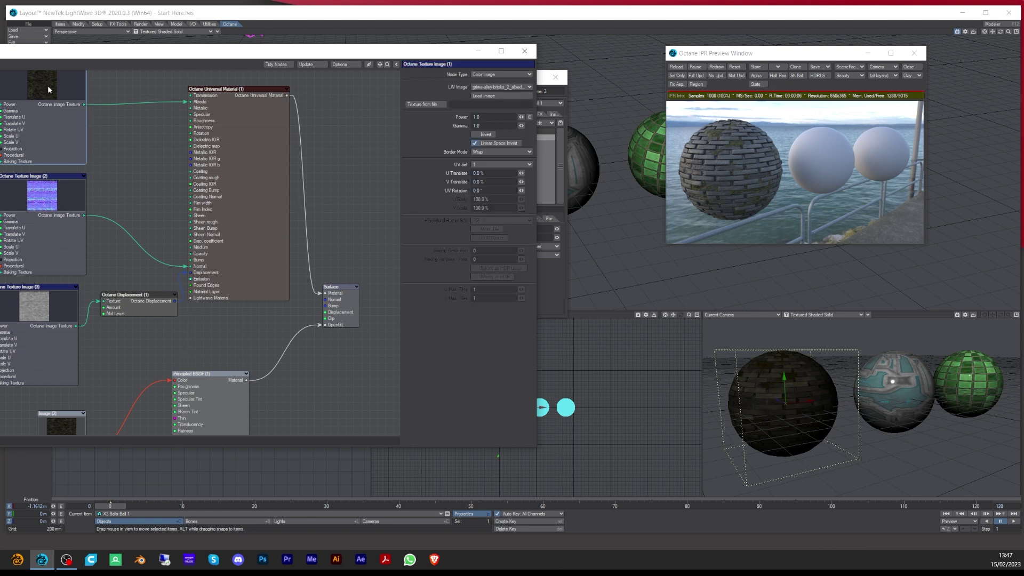
{"action": "left_click_drag", "start_coordinate": [49, 218], "coordinate": [41, 219]}
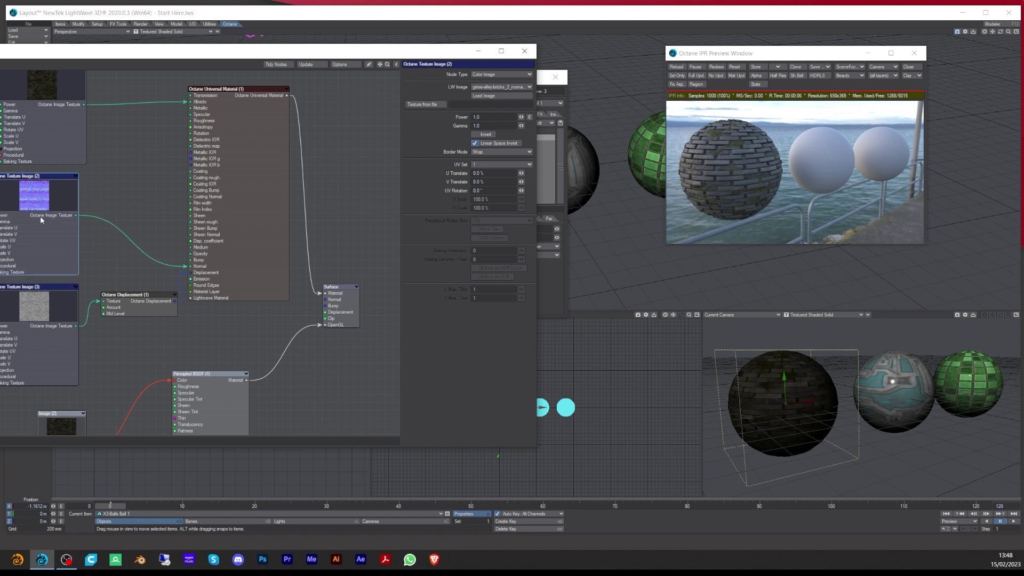
{"action": "left_click_drag", "start_coordinate": [1, 78], "coordinate": [148, 358]}
{"action": "right_click", "coordinate": [54, 118]}
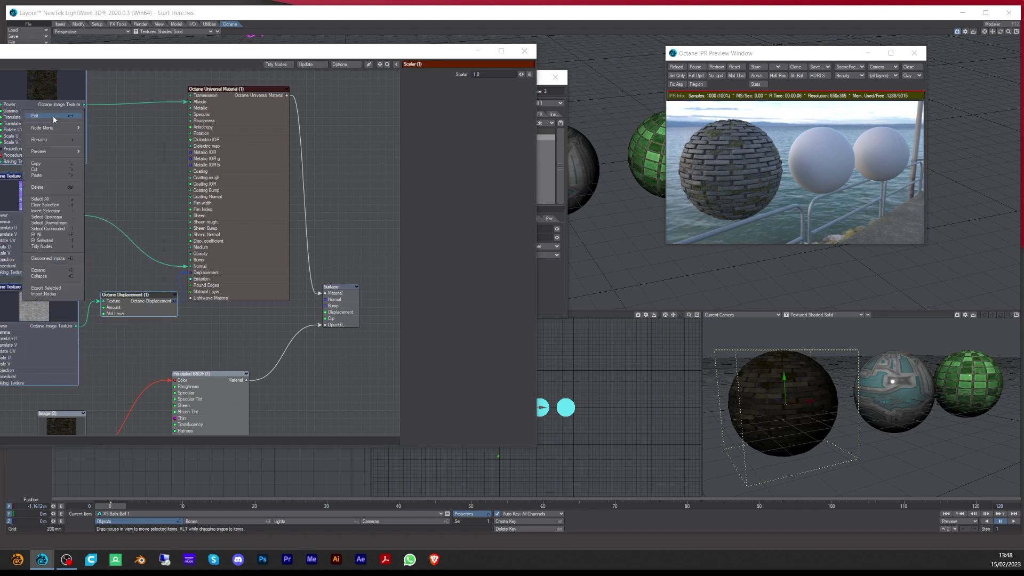
{"action": "left_click", "coordinate": [52, 164]}
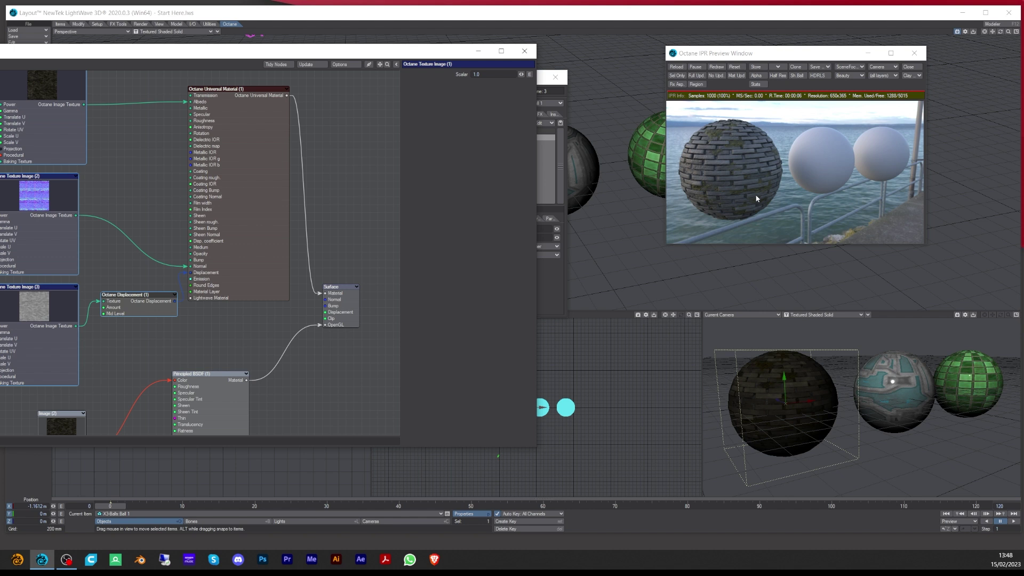
{"action": "left_click", "coordinate": [829, 155]}
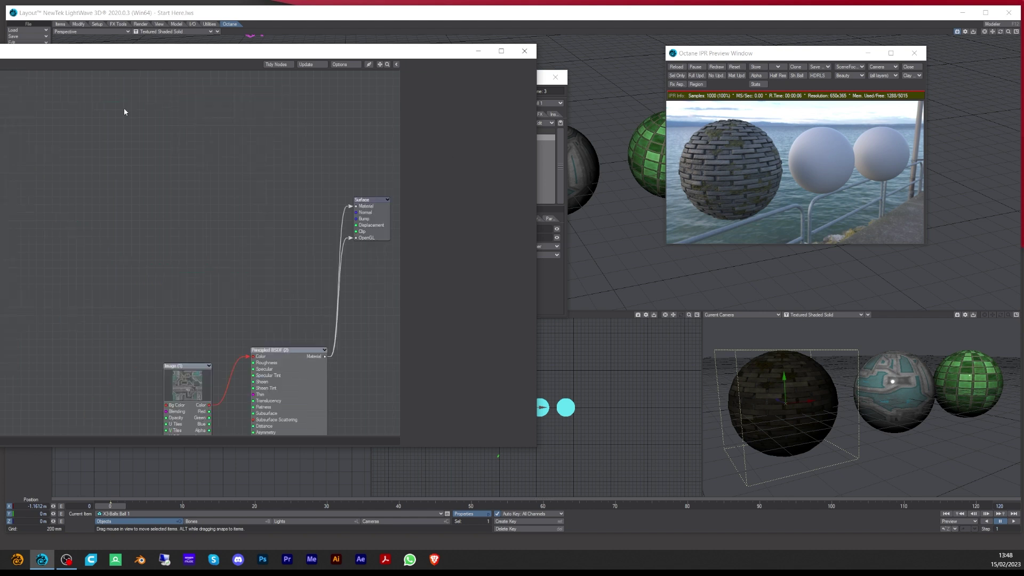
{"action": "right_click", "coordinate": [25, 111]}
{"action": "left_click", "coordinate": [1, 116]}
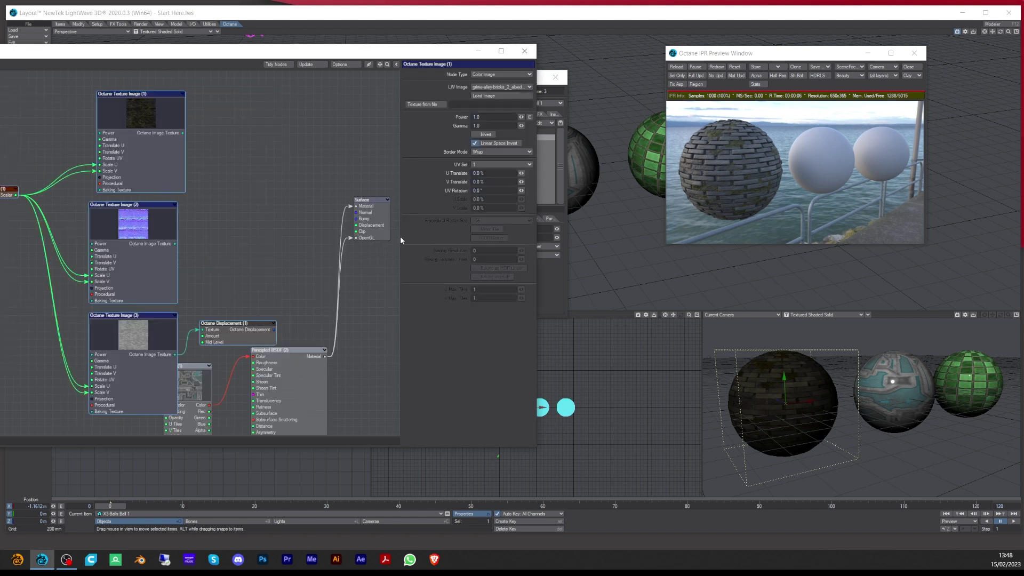
Step: Disconnect the Principled BSDF from the middle ball's Surface Material input and spread out the pasted scalar, texture and displacement nodes
{"action": "left_click_drag", "start_coordinate": [367, 214], "coordinate": [359, 182]}
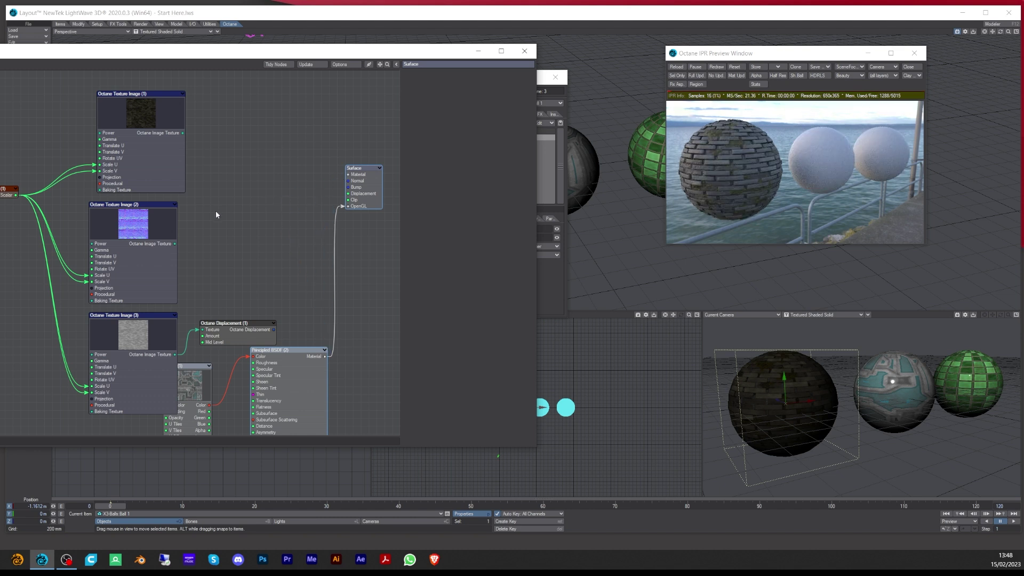
{"action": "left_click_drag", "start_coordinate": [14, 193], "coordinate": [1, 160]}
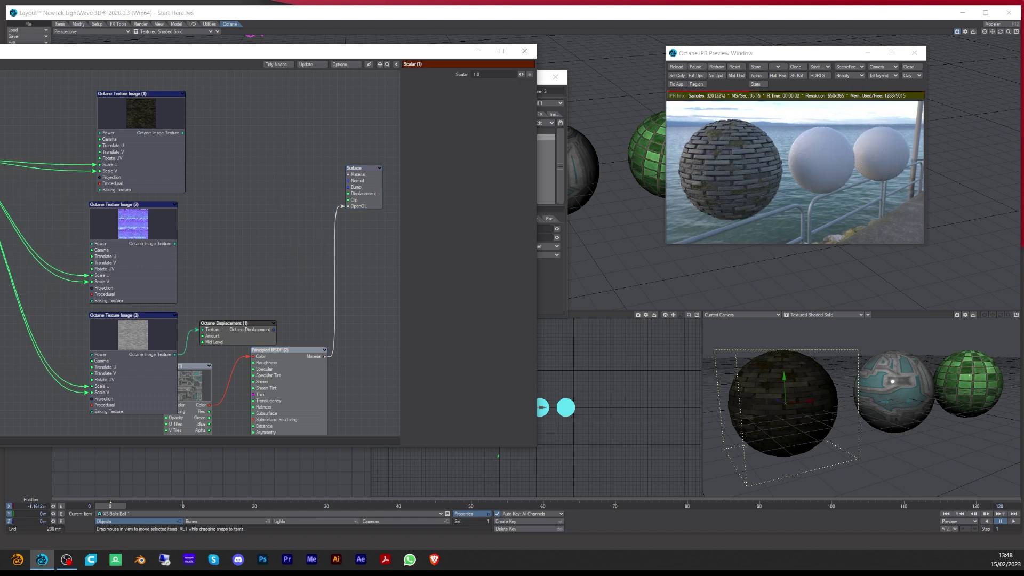
{"action": "left_click_drag", "start_coordinate": [124, 236], "coordinate": [49, 216]}
{"action": "left_click_drag", "start_coordinate": [139, 370], "coordinate": [55, 350]}
{"action": "left_click_drag", "start_coordinate": [139, 151], "coordinate": [39, 130]}
{"action": "left_click_drag", "start_coordinate": [267, 324], "coordinate": [206, 287]}
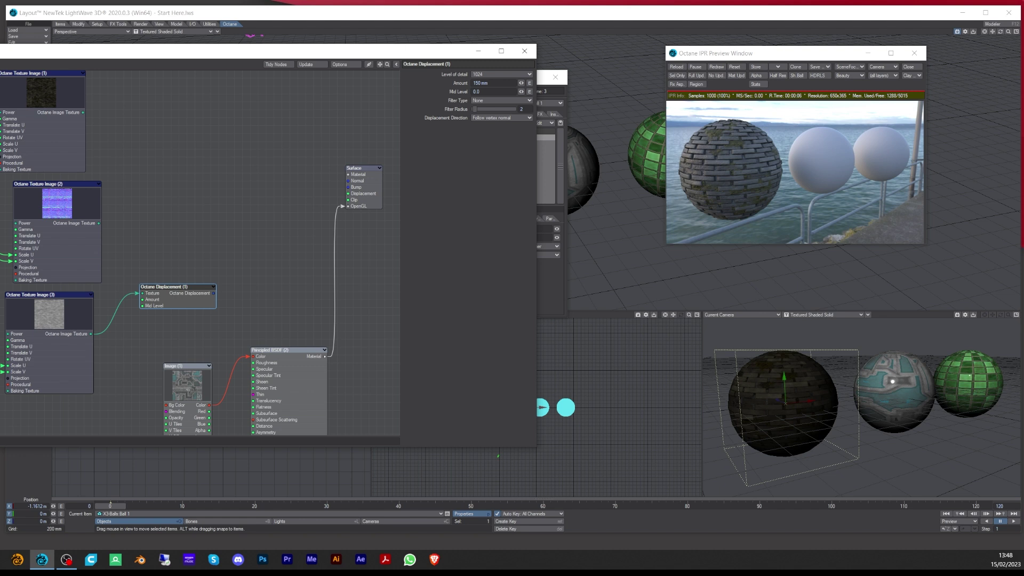
Step: Try adding an Octane Universal Material to the middle ball's network, and delete it
{"action": "left_click_drag", "start_coordinate": [140, 197], "coordinate": [284, 146]}
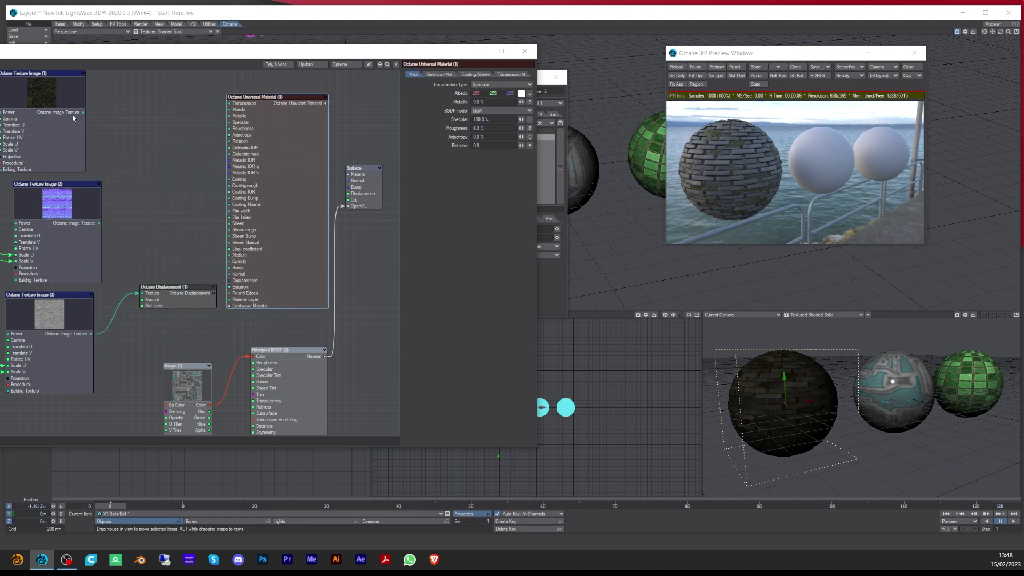
{"action": "left_click_drag", "start_coordinate": [83, 112], "coordinate": [172, 113]}
{"action": "left_click_drag", "start_coordinate": [267, 167], "coordinate": [203, 151]}
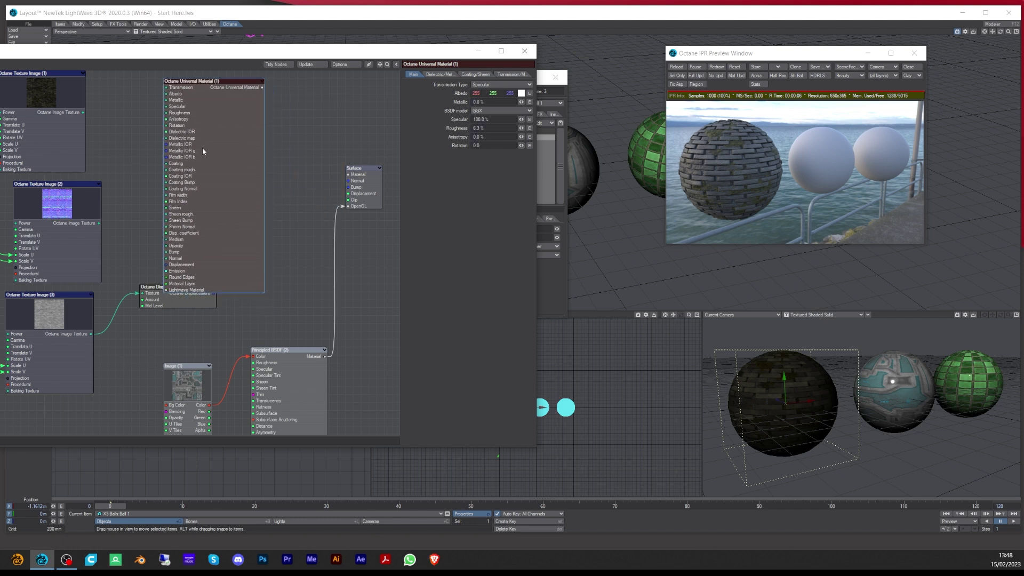
{"action": "right_click", "coordinate": [245, 140]}
{"action": "left_click", "coordinate": [238, 214]}
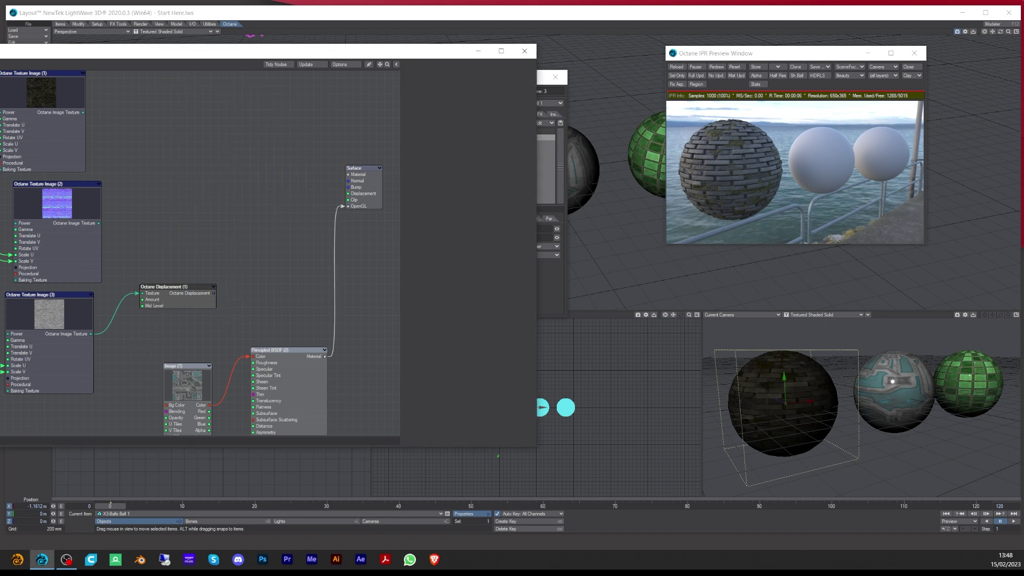
Step: Delete the pasted Scalar, texture image and displacement nodes from the middle ball's network
{"action": "left_click_drag", "start_coordinate": [1, 88], "coordinate": [166, 332]}
{"action": "right_click", "coordinate": [160, 304]}
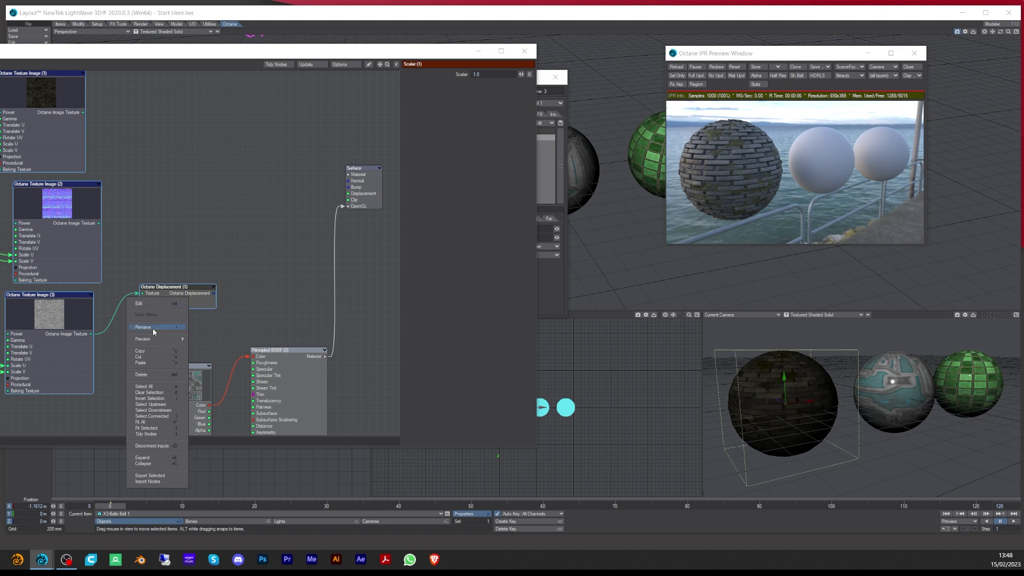
{"action": "left_click", "coordinate": [143, 374]}
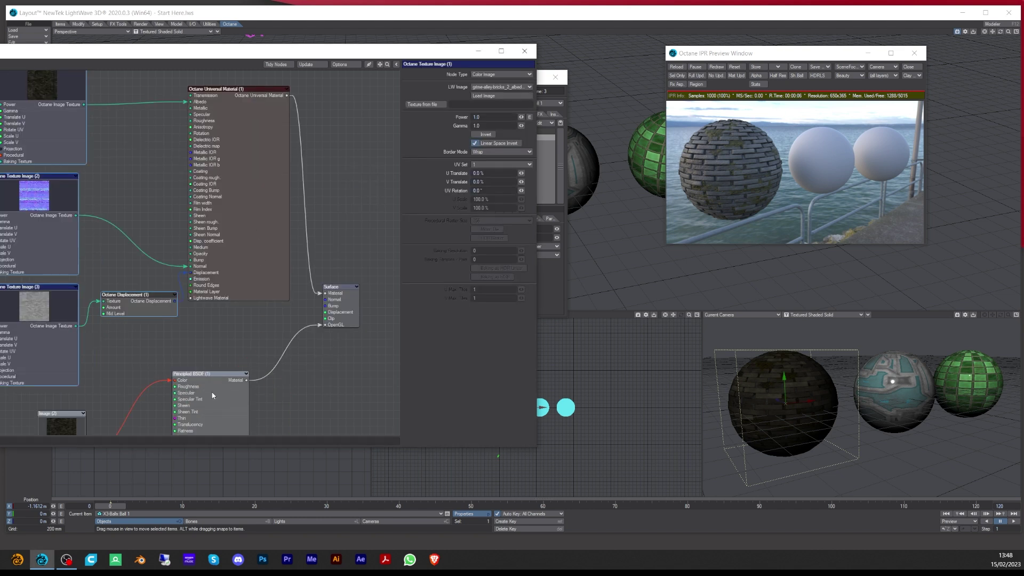
Step: Move the Principled BSDF, Surface and image nodes in the brick network away from the Octane nodes
{"action": "left_click_drag", "start_coordinate": [212, 396], "coordinate": [316, 419]}
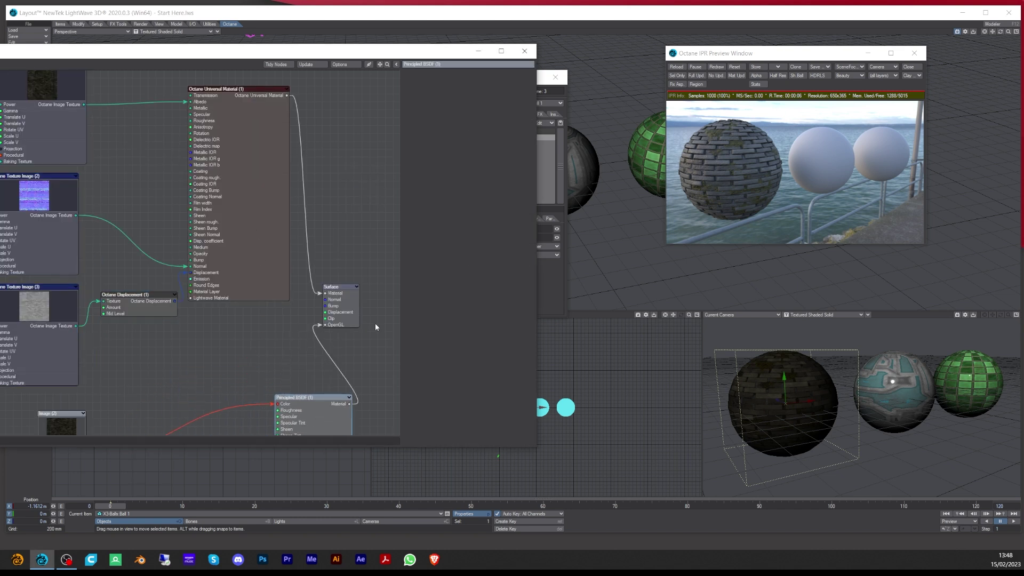
{"action": "left_click_drag", "start_coordinate": [342, 289], "coordinate": [381, 296]}
{"action": "left_click_drag", "start_coordinate": [52, 428], "coordinate": [211, 420]}
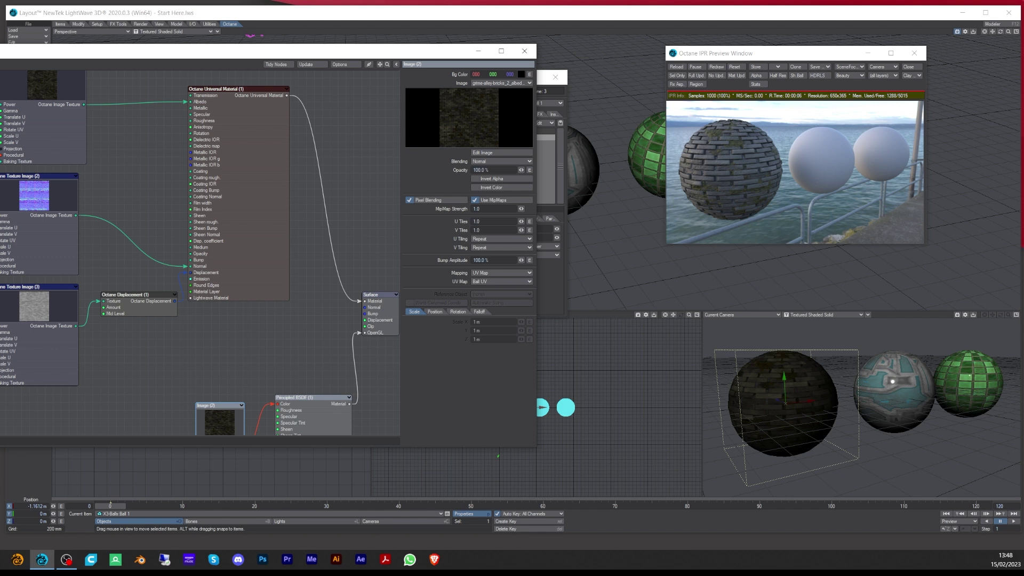
Step: Copy the brick's Octane nodes, including the Universal Material, into the middle ball's network and connect the material to the Surface's Material input
{"action": "left_click_drag", "start_coordinate": [0, 89], "coordinate": [272, 350]}
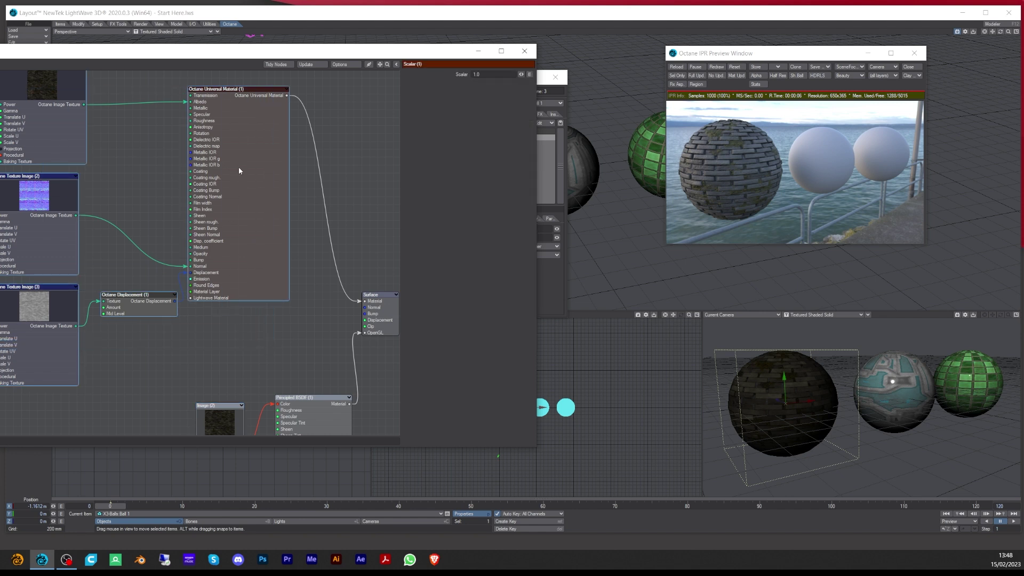
{"action": "right_click", "coordinate": [241, 163]}
{"action": "left_click", "coordinate": [230, 208]}
{"action": "left_click", "coordinate": [230, 212]}
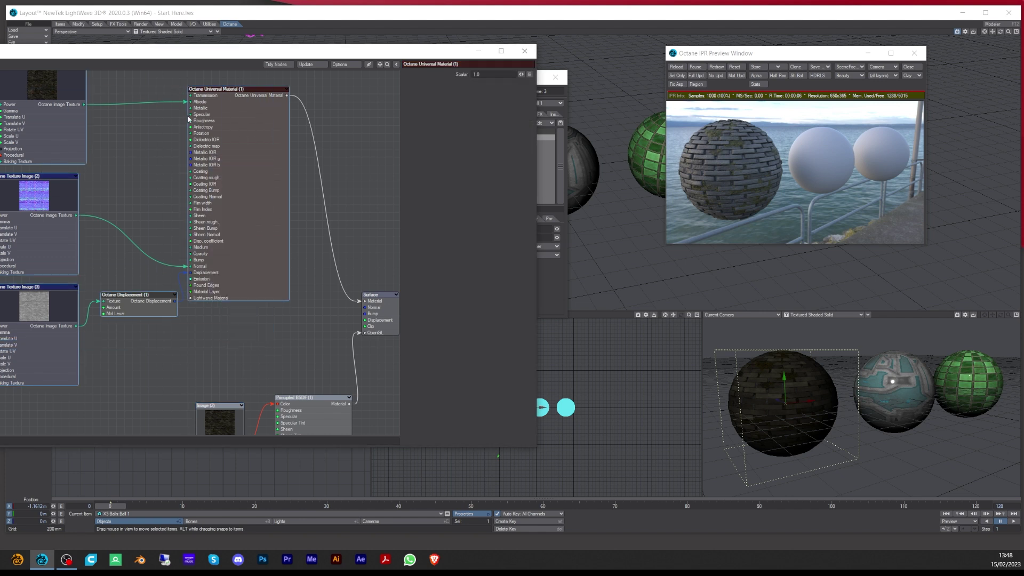
{"action": "left_click", "coordinate": [815, 164]}
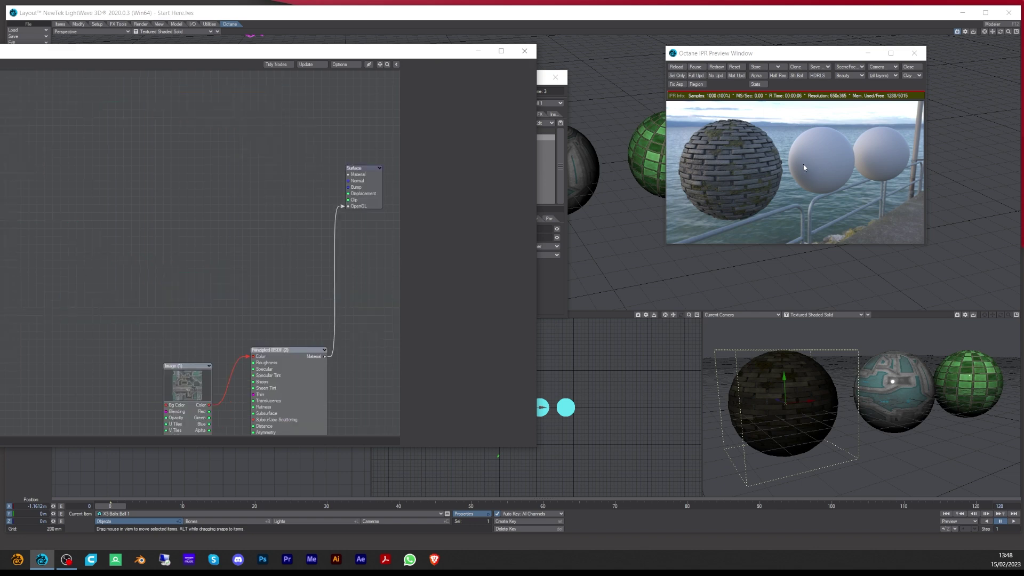
{"action": "key", "text": "ctrl+v"}
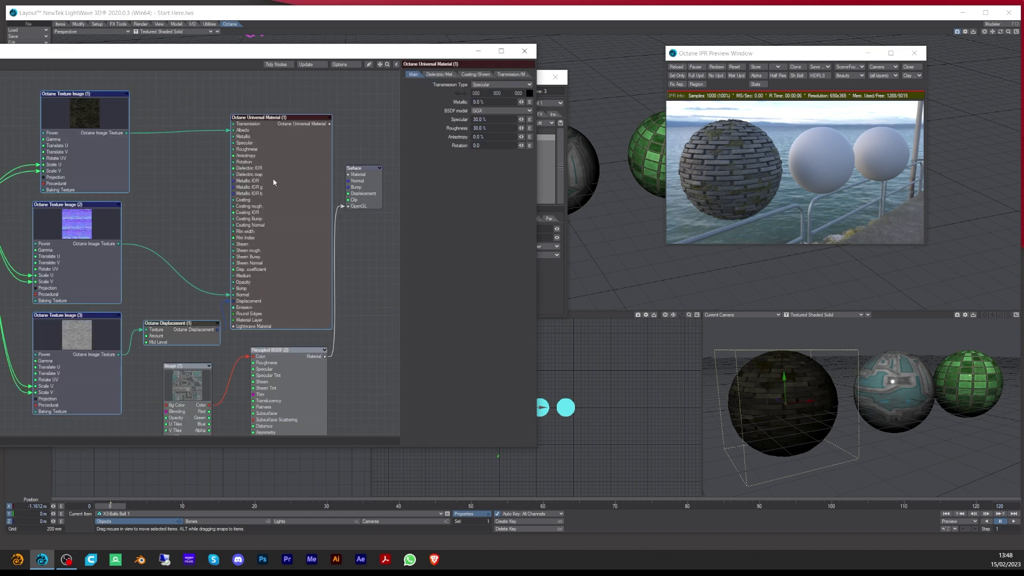
{"action": "left_click_drag", "start_coordinate": [345, 153], "coordinate": [349, 175]}
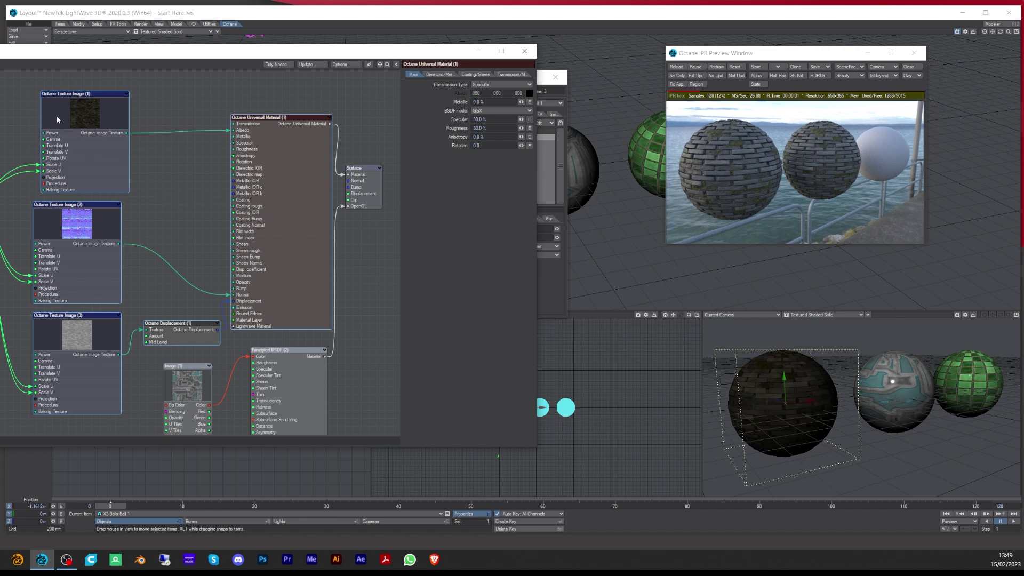
Step: Load space-cruiser-panels2_albedo.png from the space-cruiser-panels2-unity folder into the middle ball's albedo texture node
{"action": "left_click_drag", "start_coordinate": [95, 111], "coordinate": [91, 113]}
{"action": "left_click", "coordinate": [494, 96]}
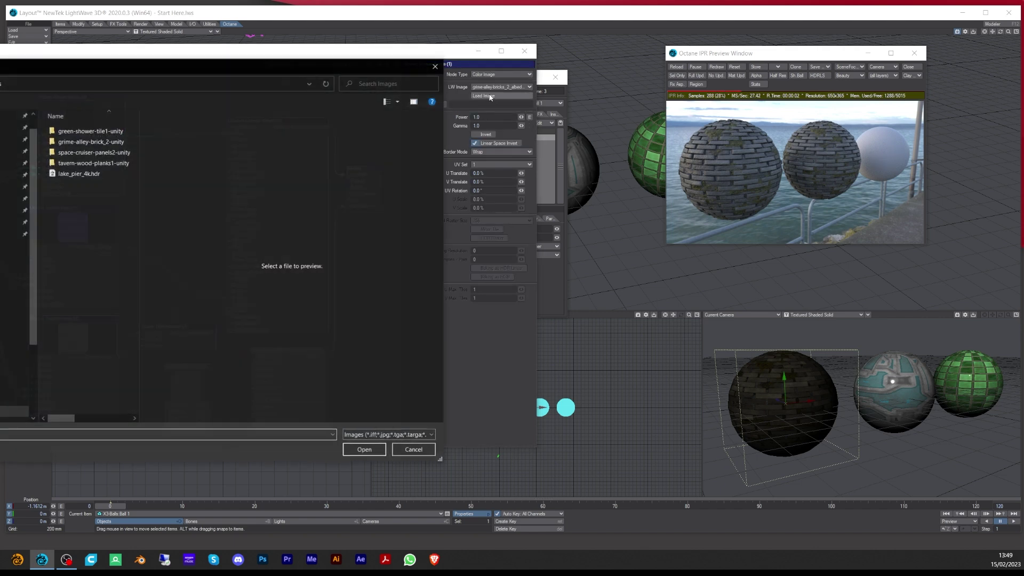
{"action": "left_click", "coordinate": [84, 153]}
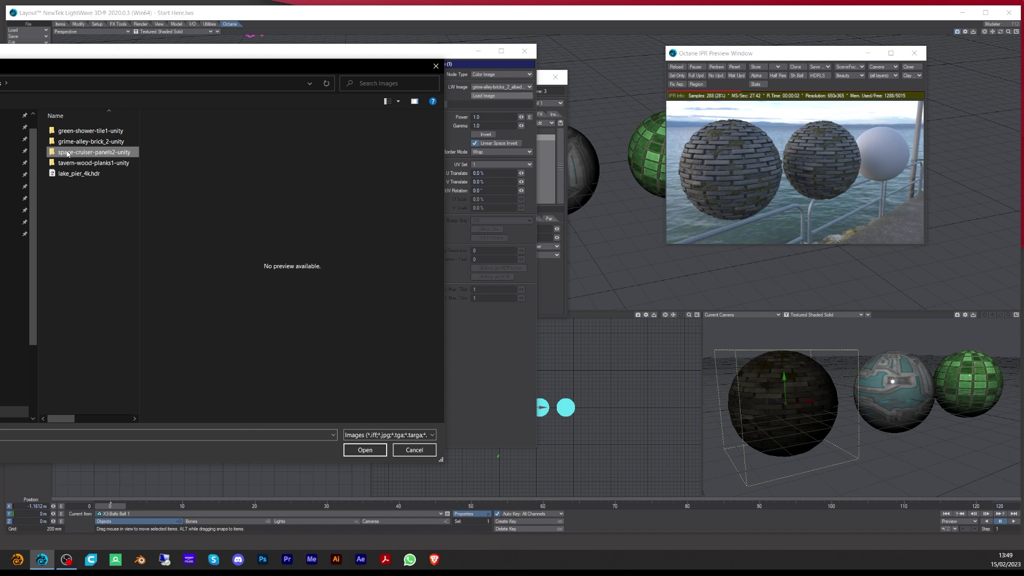
{"action": "double_click", "coordinate": [67, 154]}
{"action": "left_click", "coordinate": [71, 138]}
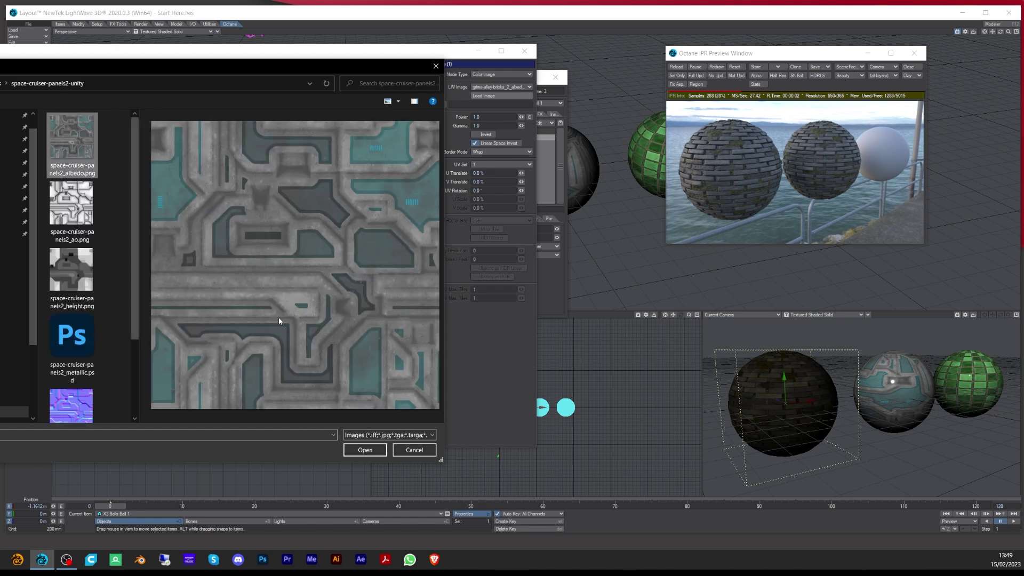
{"action": "left_click", "coordinate": [365, 450]}
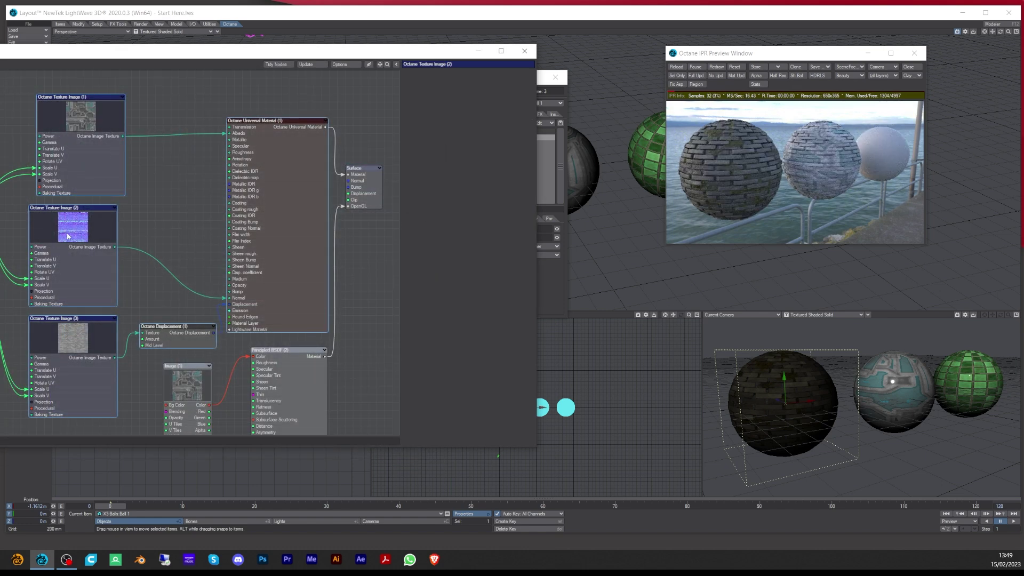
Step: Load the space-cruiser-panels2 normal map into the middle ball's normal texture node
{"action": "left_click", "coordinate": [493, 95]}
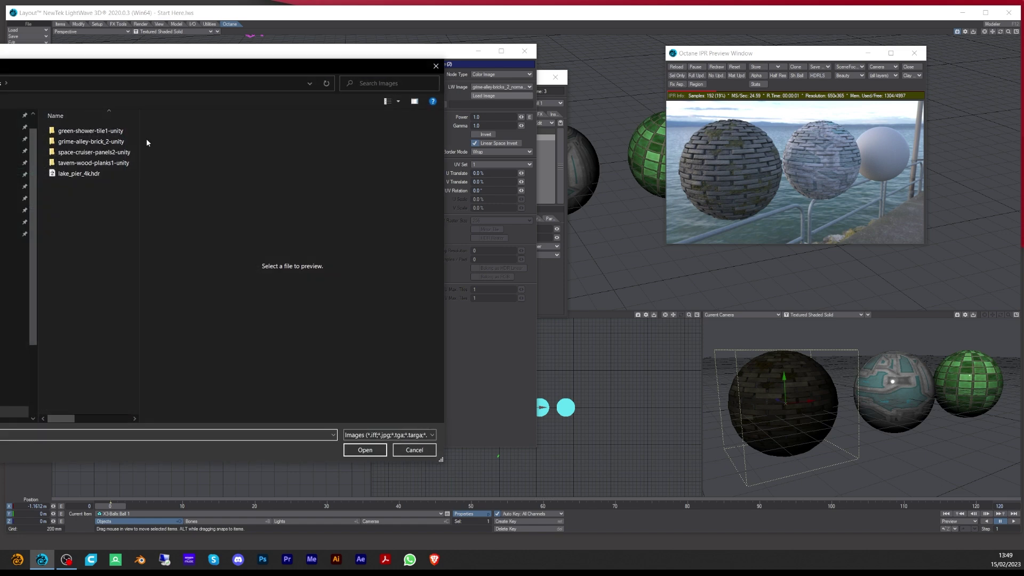
{"action": "double_click", "coordinate": [86, 152]}
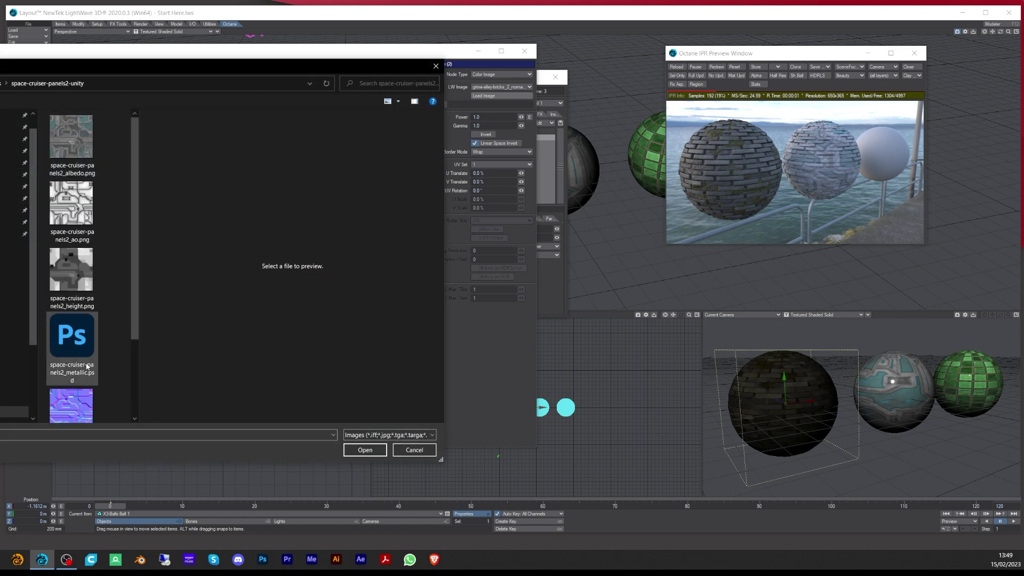
{"action": "double_click", "coordinate": [68, 409]}
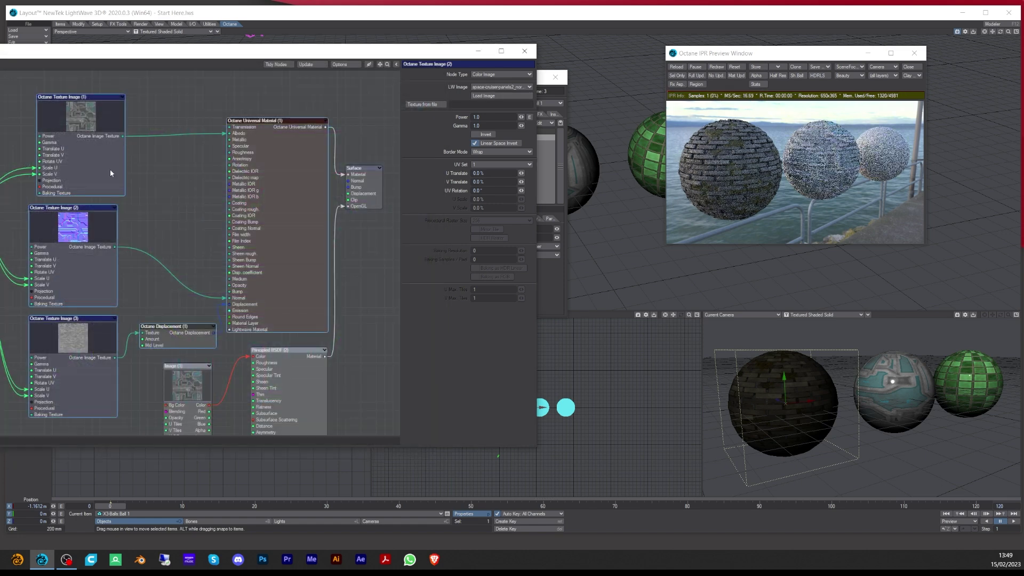
Step: Load space-cruiser-panels2_height.png from the space-cruiser-panels2-unity folder into the middle ball's displacement texture node
{"action": "left_click", "coordinate": [81, 336]}
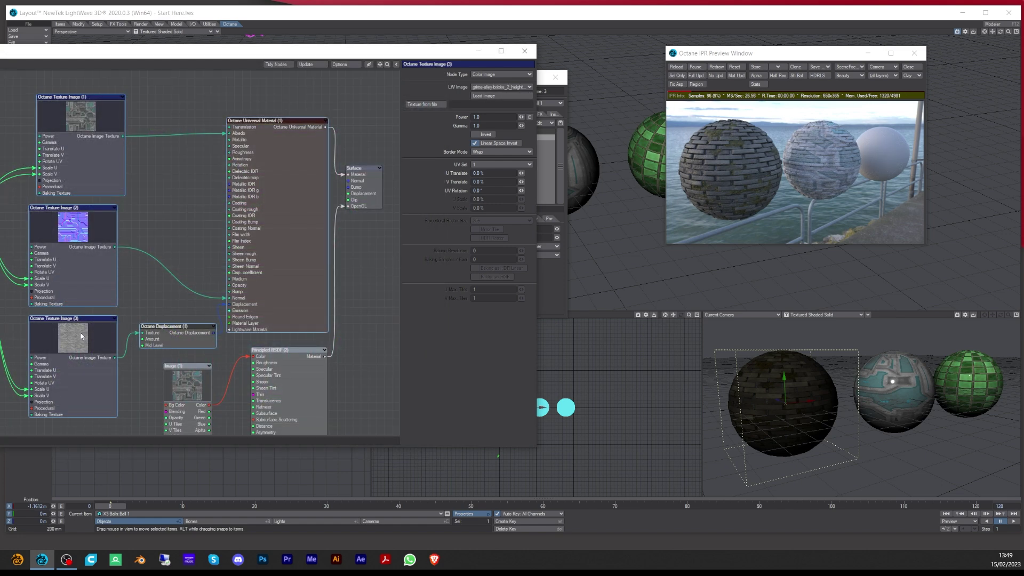
{"action": "left_click", "coordinate": [484, 97]}
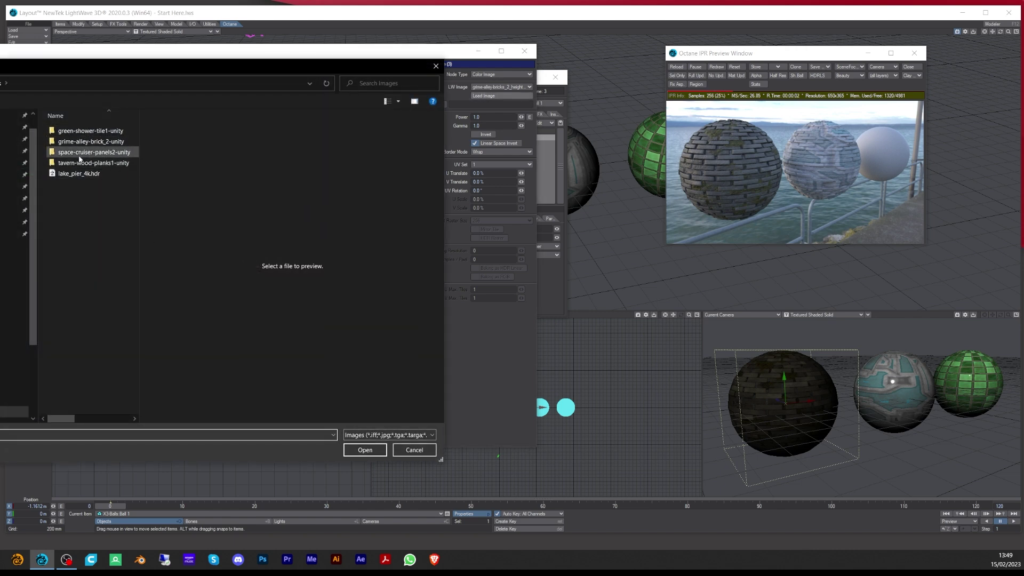
{"action": "left_click", "coordinate": [86, 154]}
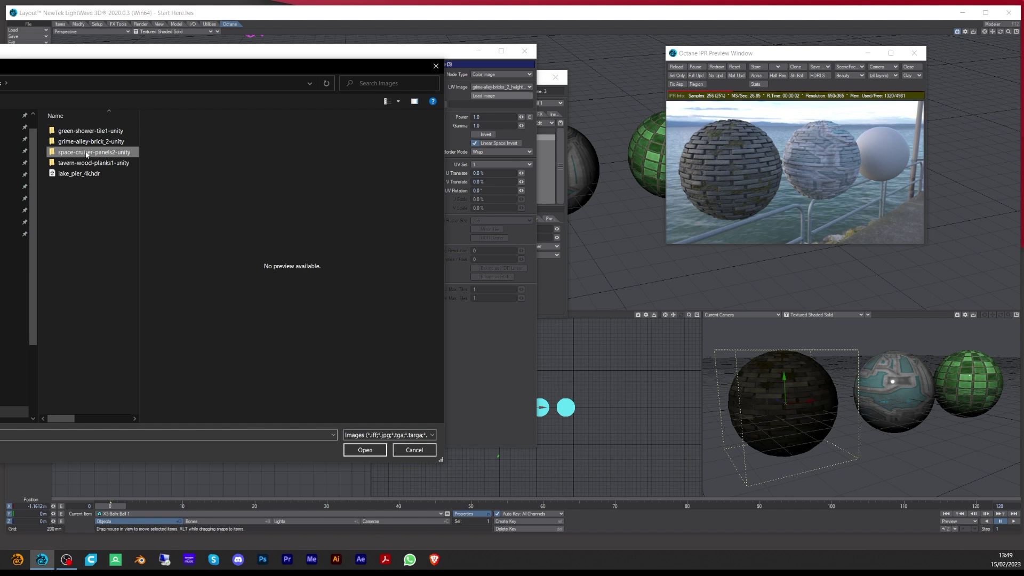
{"action": "double_click", "coordinate": [86, 154]}
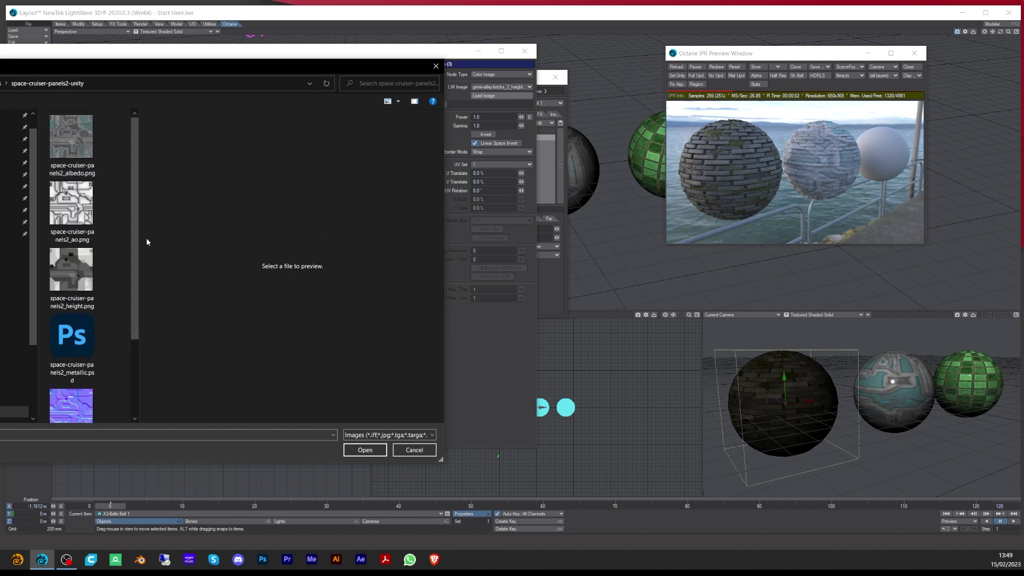
{"action": "left_click", "coordinate": [77, 273]}
{"action": "key", "text": "Return"}
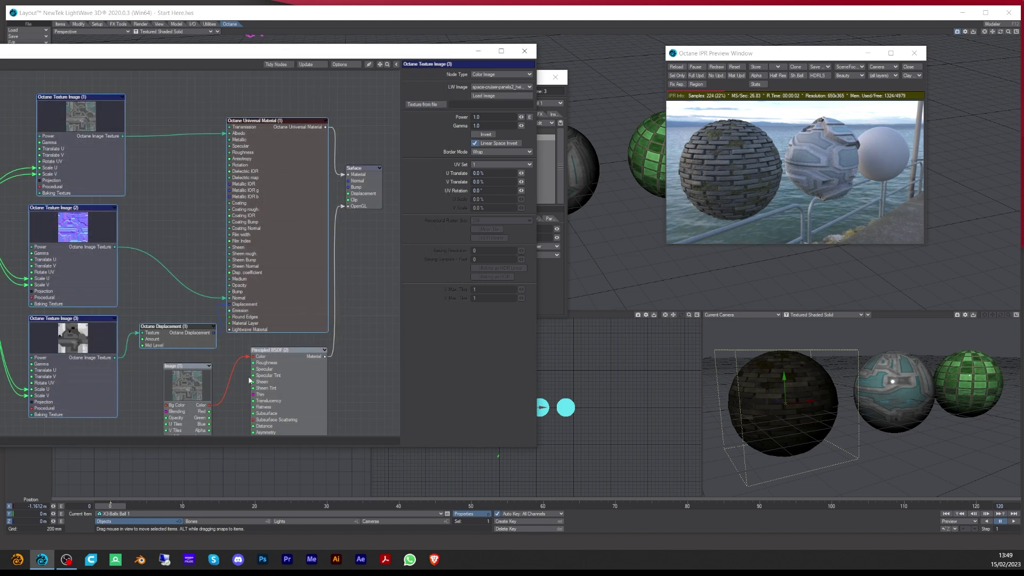
Step: Add Octane_Object_Properties as a custom object on X3-Balls Ball 2 with a Subdivision Level of 3
{"action": "left_click_drag", "start_coordinate": [382, 52], "coordinate": [68, 86]}
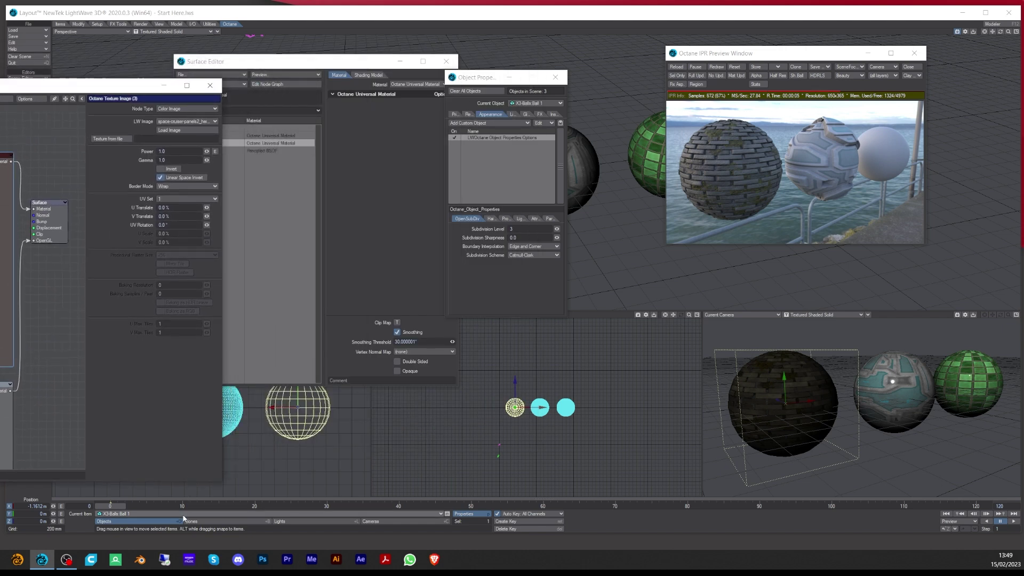
{"action": "left_click", "coordinate": [146, 522]}
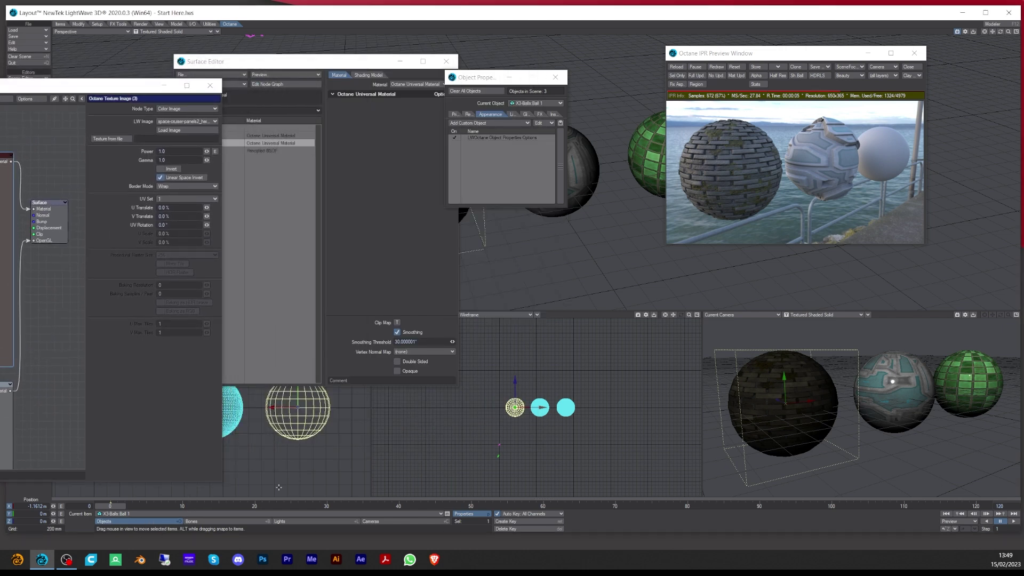
{"action": "left_click", "coordinate": [882, 384]}
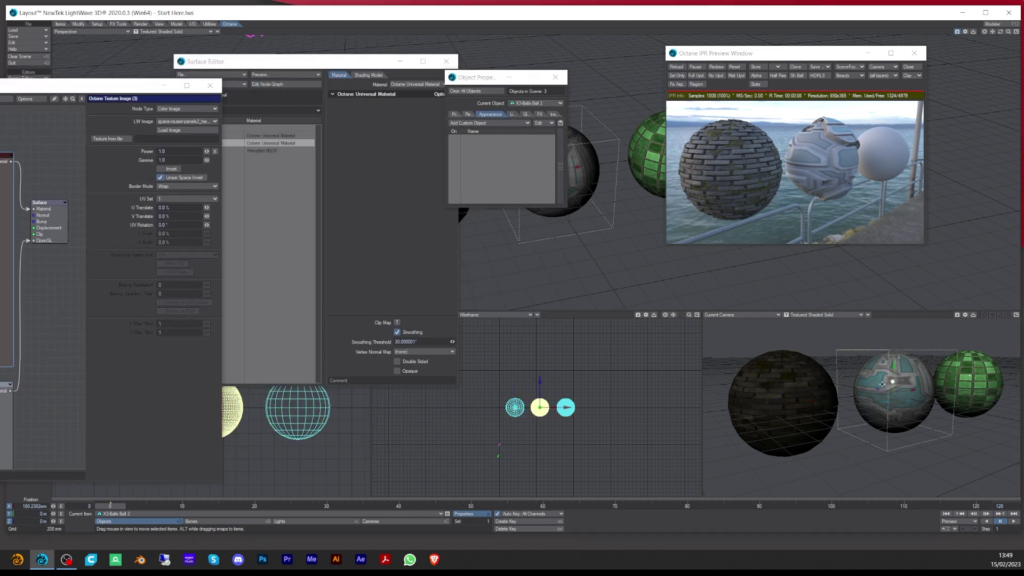
{"action": "left_click", "coordinate": [471, 514]}
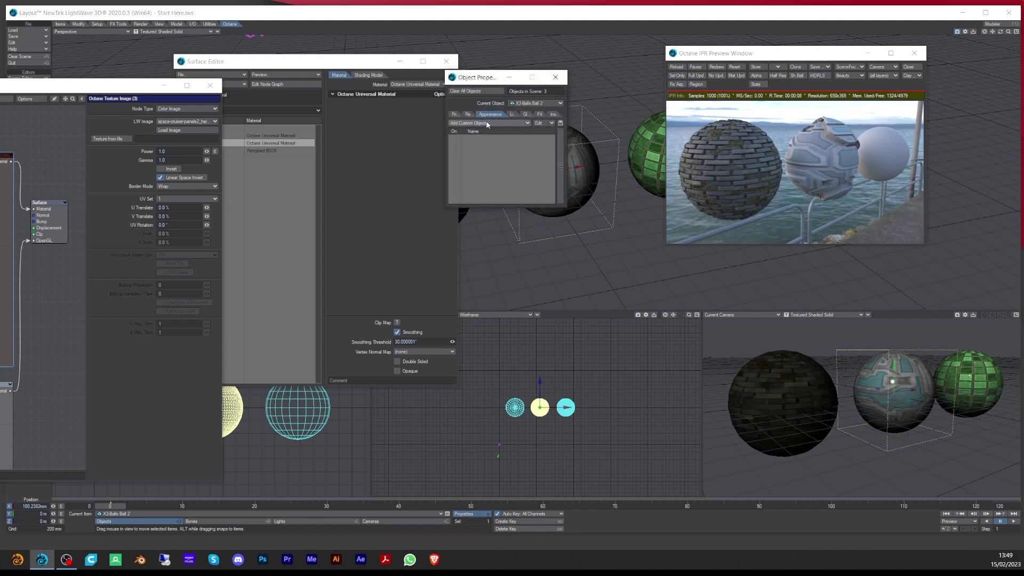
{"action": "left_click", "coordinate": [483, 123]}
{"action": "left_click", "coordinate": [482, 123]}
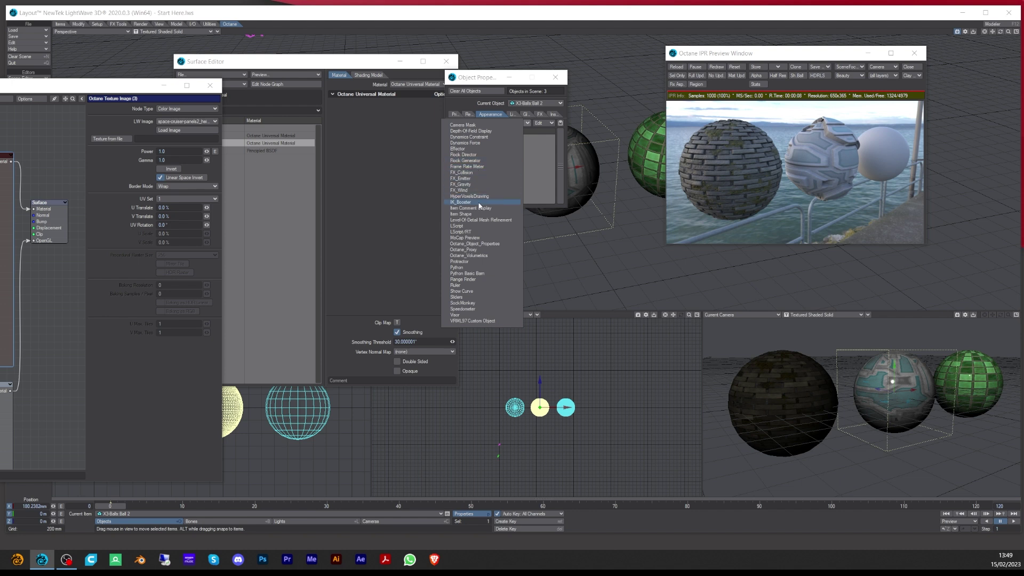
{"action": "left_click", "coordinate": [480, 244]}
{"action": "left_click", "coordinate": [495, 137]}
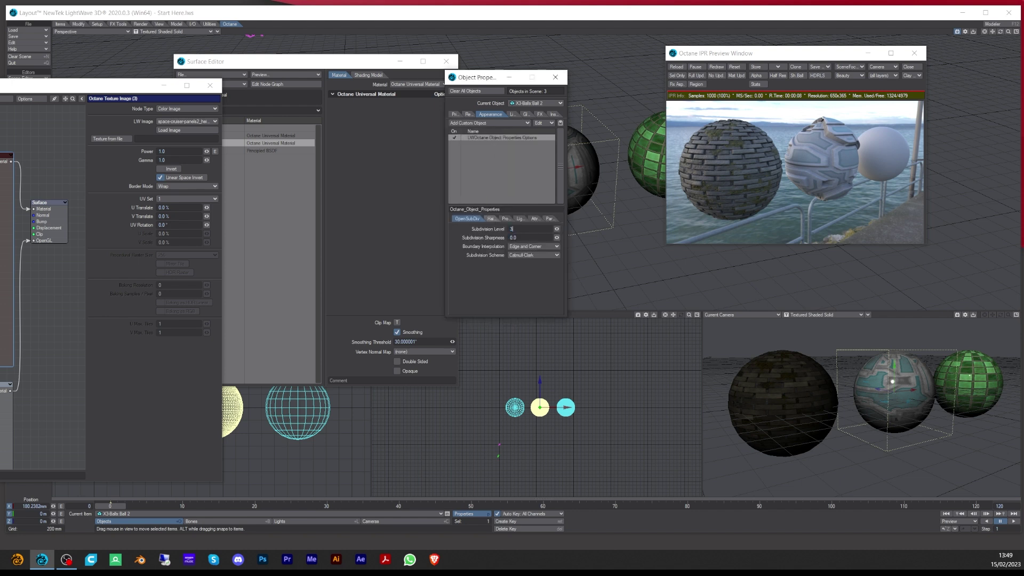
{"action": "key", "text": "Tab"}
Step: Set the Amount of the middle ball's Octane Displacement node to 50 mm
{"action": "left_click", "coordinate": [0, 224]}
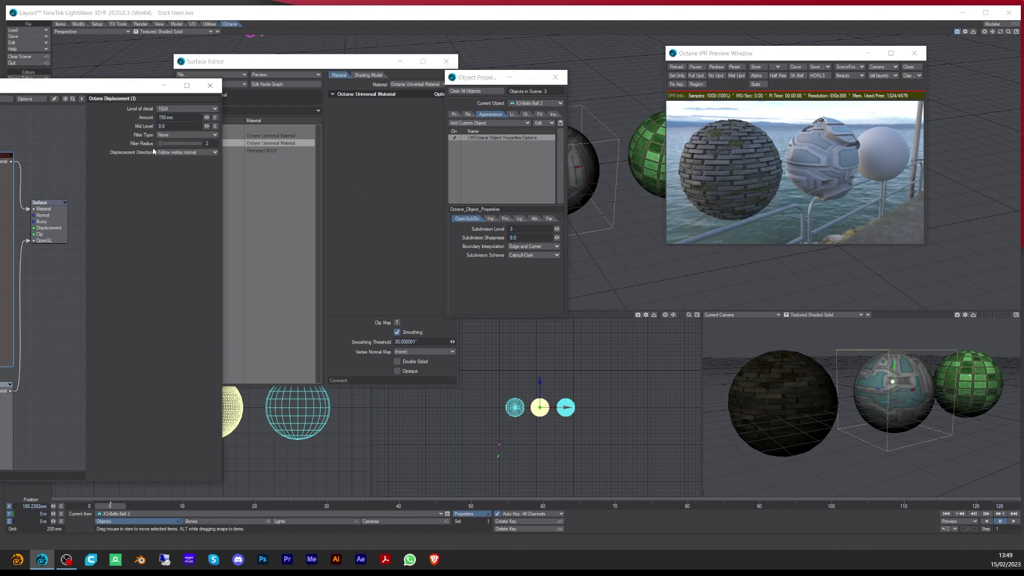
{"action": "double_click", "coordinate": [165, 117]}
{"action": "type", "text": "50"}
{"action": "key", "text": "Tab"}
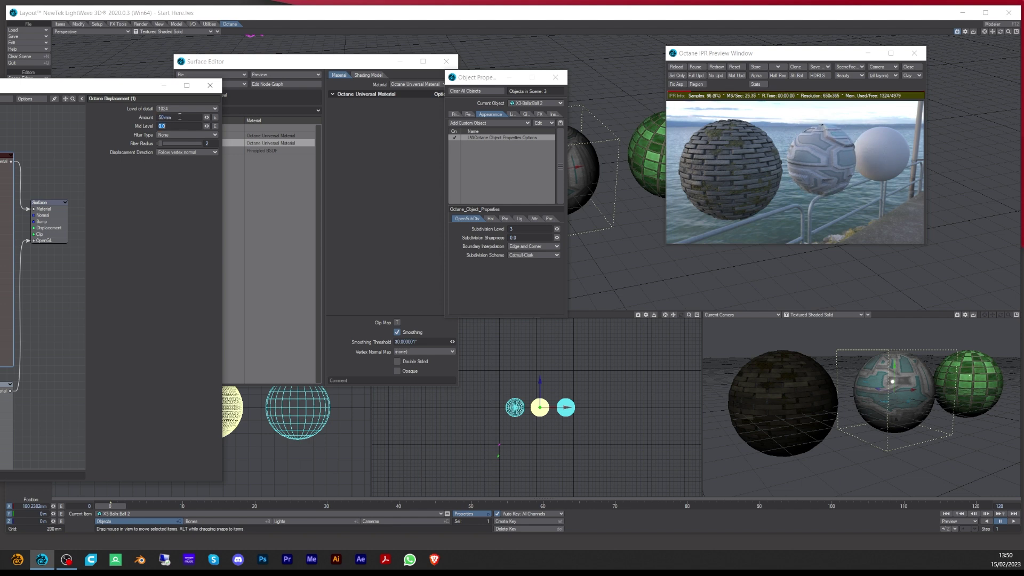
Step: Move the height texture node out of the way and raise the middle ball's Universal Material Metallic value to 15.5 %
{"action": "left_click", "coordinate": [0, 224]}
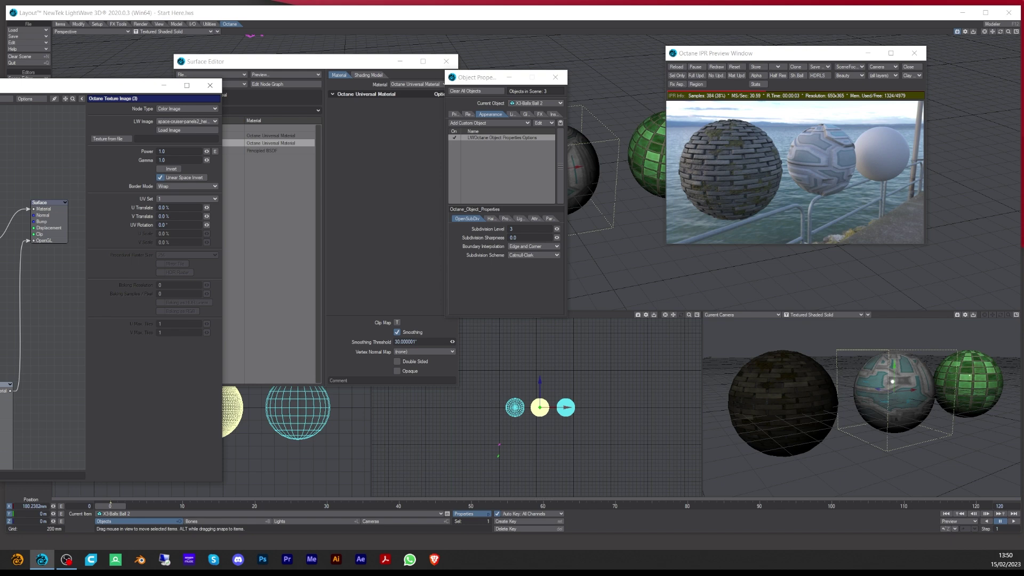
{"action": "left_click_drag", "start_coordinate": [0, 235], "coordinate": [0, 155]}
{"action": "left_click", "coordinate": [60, 315]}
{"action": "left_click", "coordinate": [0, 213]}
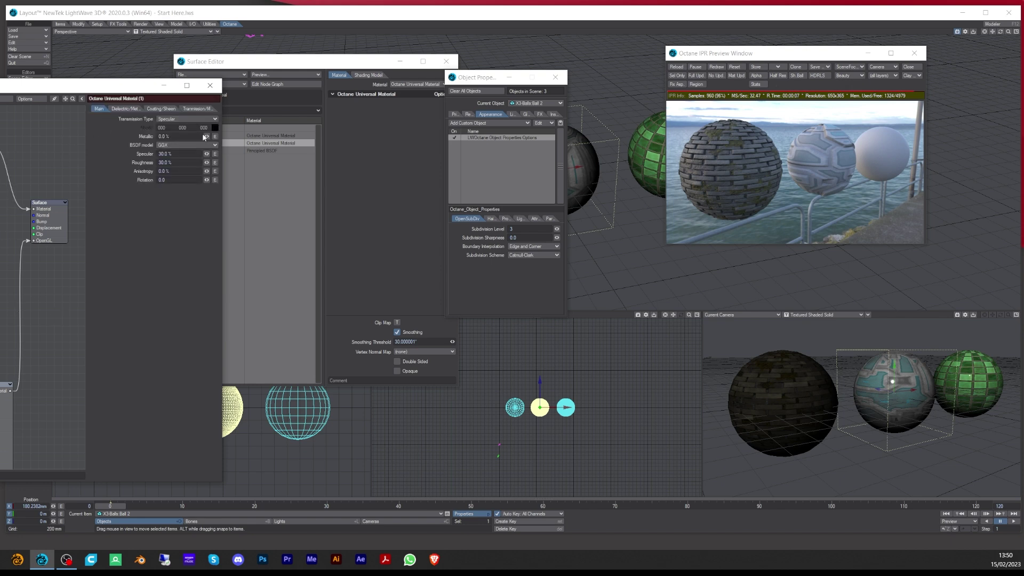
{"action": "mouse_move", "coordinate": [207, 137]}
{"action": "left_mouse_down"}
{"action": "mouse_move", "coordinate": [235, 137]}
{"action": "mouse_move", "coordinate": [205, 136]}
{"action": "left_mouse_up"}
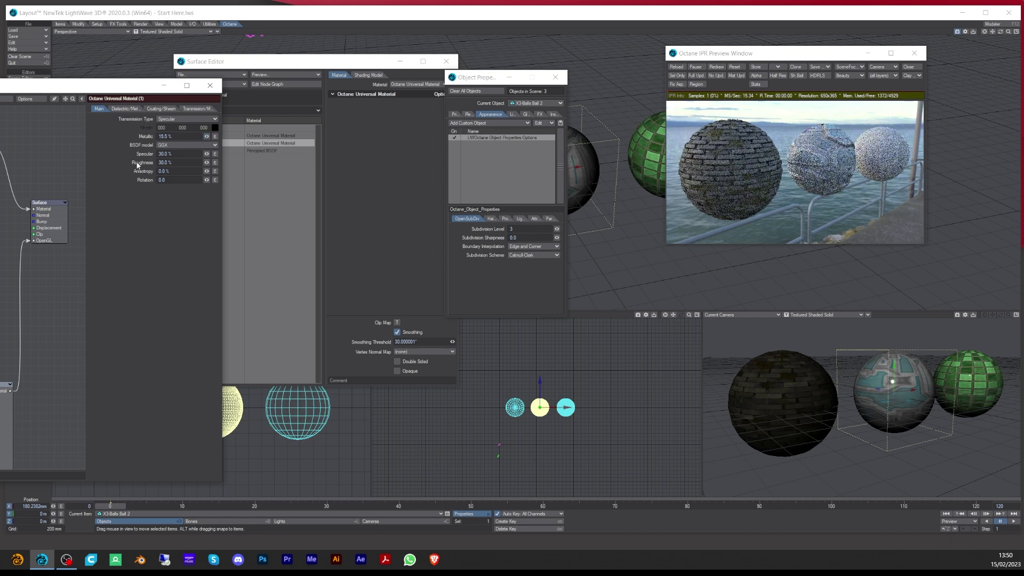
Step: Duplicate the normal texture node, place the copy beneath the original, and feed the Scalar into its Scale U and Scale V
{"action": "left_click_drag", "start_coordinate": [0, 86], "coordinate": [166, 16]}
{"action": "left_click_drag", "start_coordinate": [32, 335], "coordinate": [32, 358]}
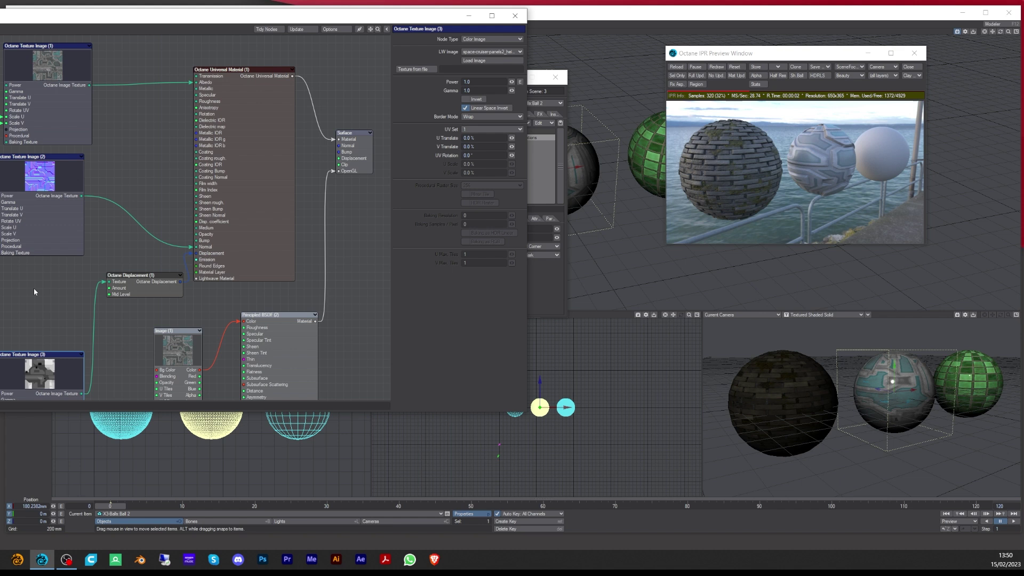
{"action": "right_click", "coordinate": [36, 170]}
{"action": "left_click", "coordinate": [33, 217]}
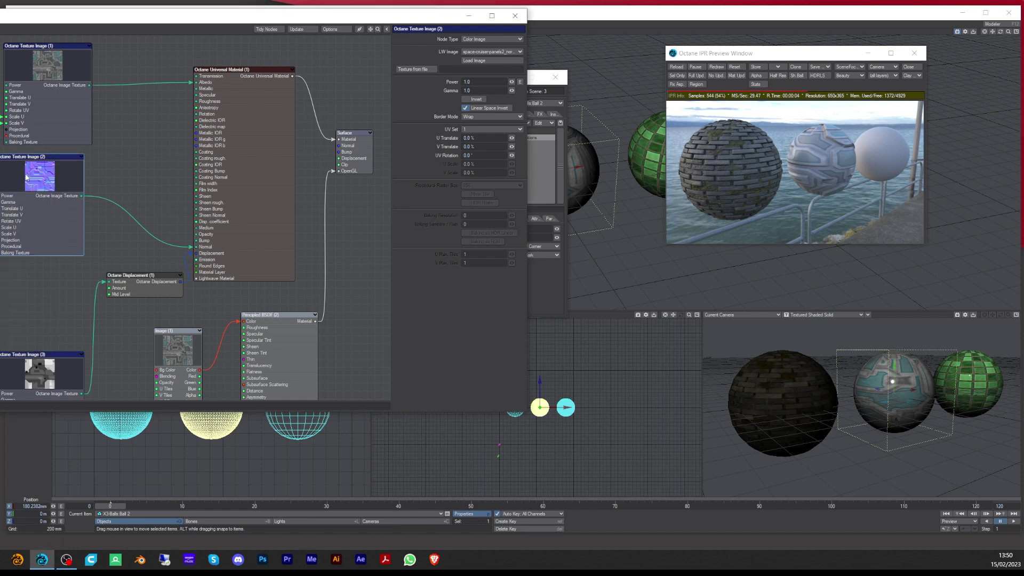
{"action": "right_click", "coordinate": [26, 278]}
{"action": "left_click", "coordinate": [27, 291]}
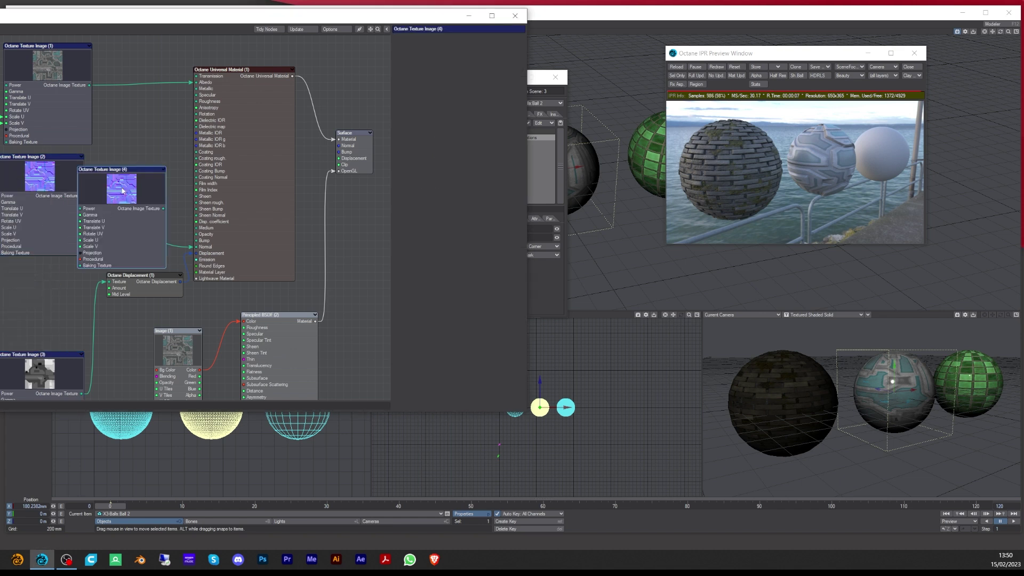
{"action": "left_click_drag", "start_coordinate": [107, 188], "coordinate": [29, 286]}
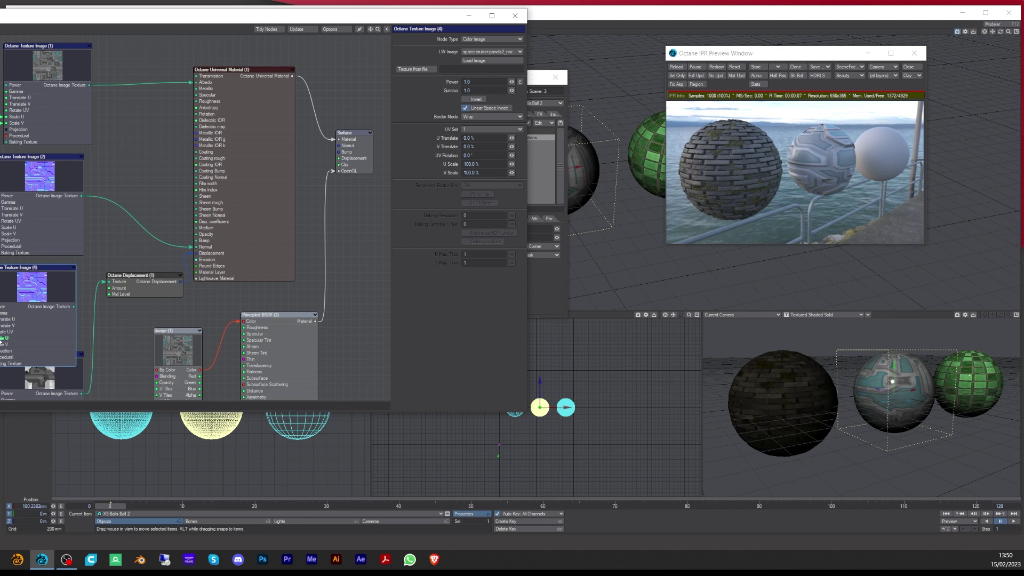
{"action": "left_click_drag", "start_coordinate": [1, 340], "coordinate": [0, 339]}
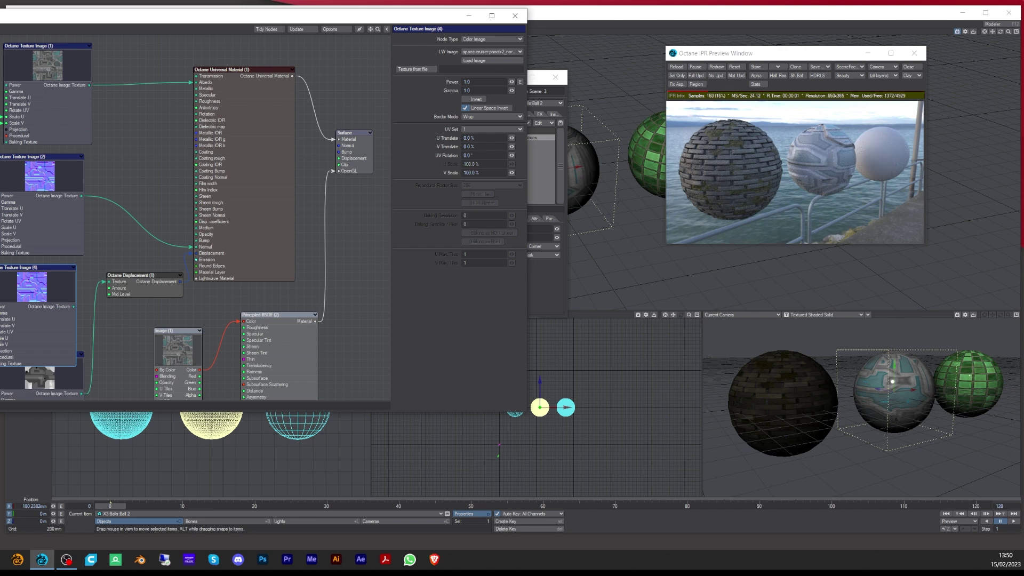
{"action": "left_click", "coordinate": [2, 344]}
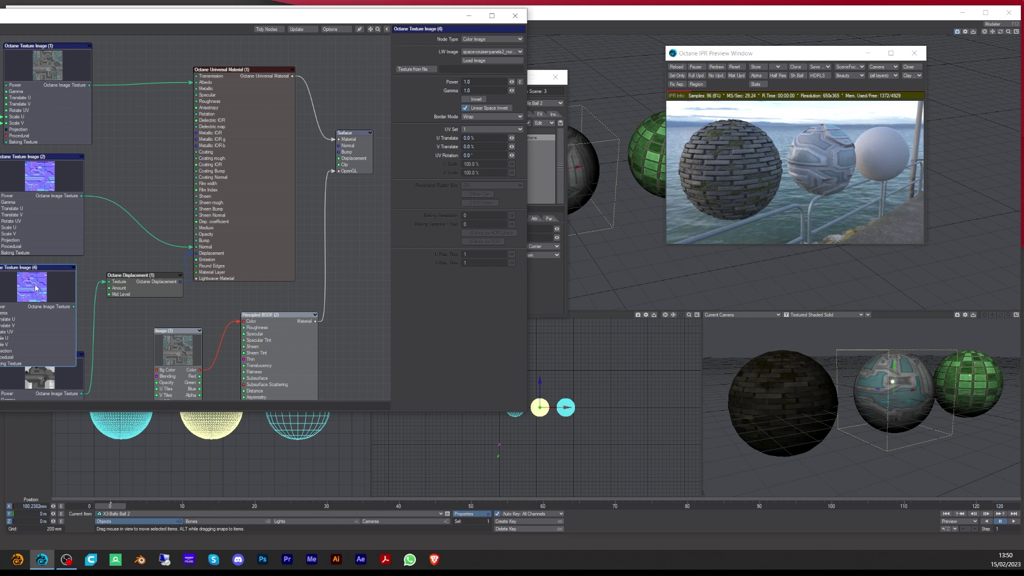
Step: Load space-cruiser-panels2_metallic.psd from the space-cruiser-panels2-unity folder into the duplicated texture node
{"action": "left_click", "coordinate": [486, 60]}
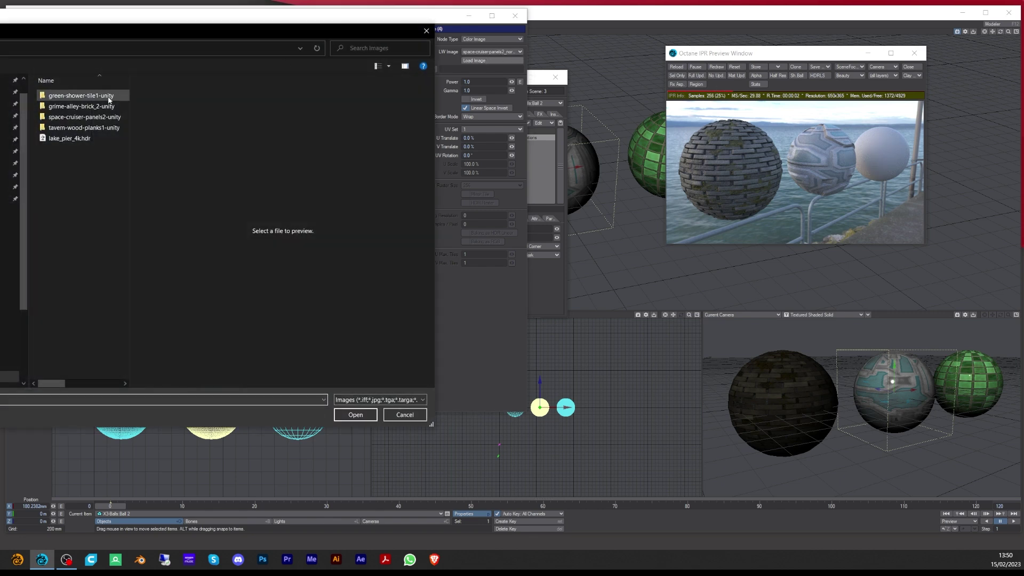
{"action": "double_click", "coordinate": [80, 117]}
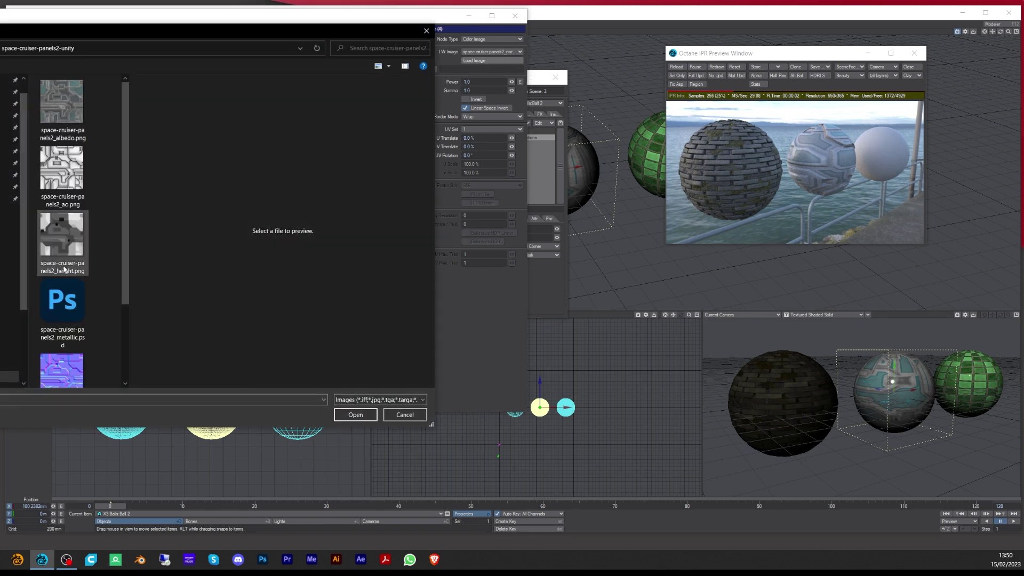
{"action": "left_click", "coordinate": [69, 308]}
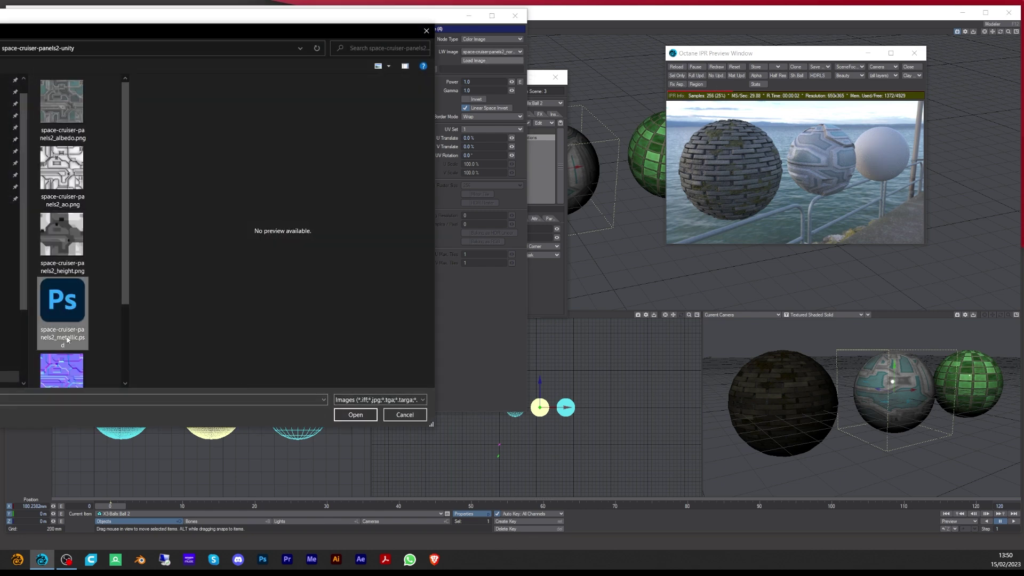
{"action": "left_click", "coordinate": [363, 419]}
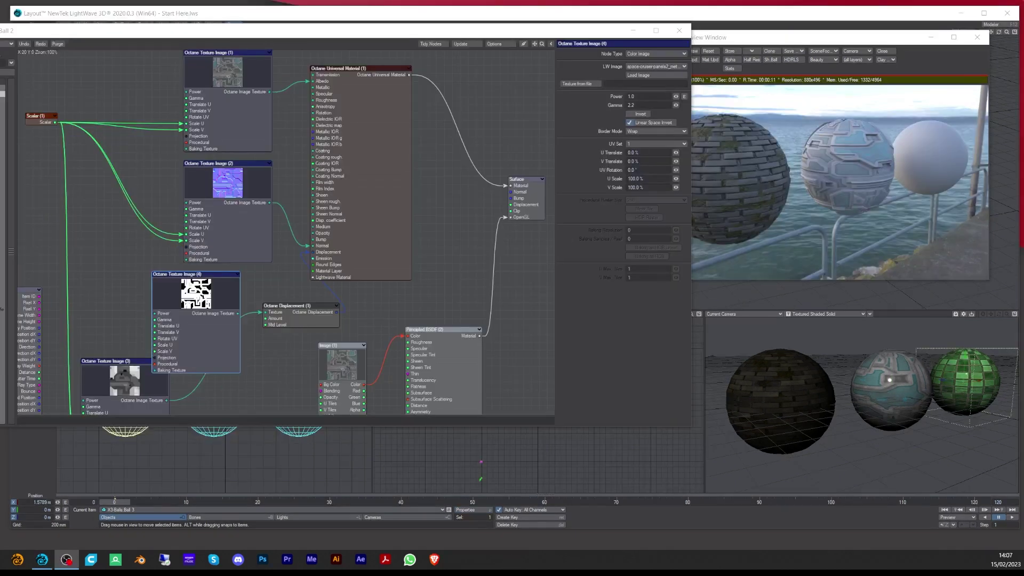
Step: Connect the Scalar to the metallic texture's Scale U and Scale V, and its output to the Universal Material's Metallic input
{"action": "left_click_drag", "start_coordinate": [195, 295], "coordinate": [219, 277]}
{"action": "left_click_drag", "start_coordinate": [55, 123], "coordinate": [162, 321]}
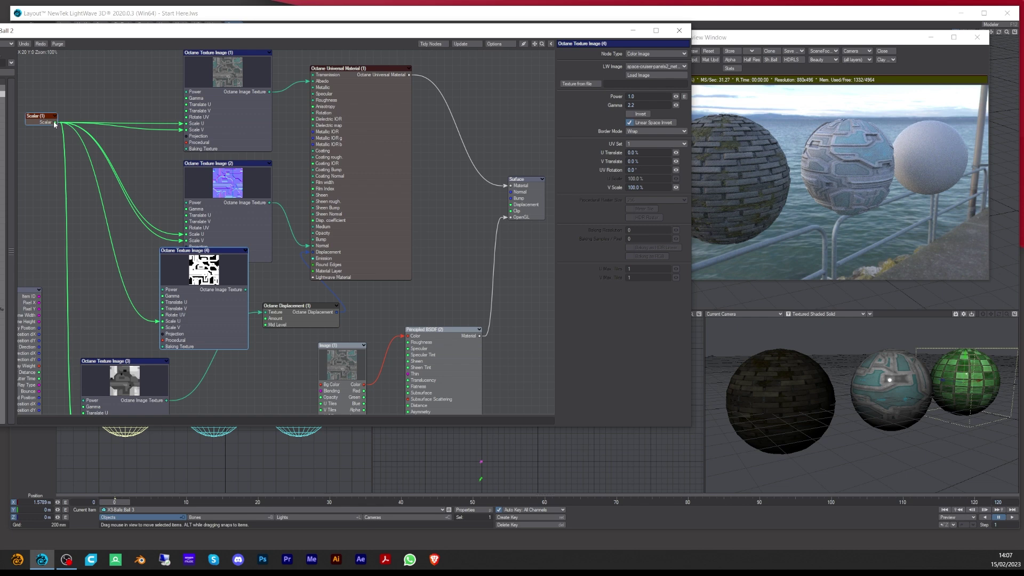
{"action": "left_click_drag", "start_coordinate": [55, 122], "coordinate": [163, 328]}
{"action": "left_click_drag", "start_coordinate": [246, 290], "coordinate": [313, 88]}
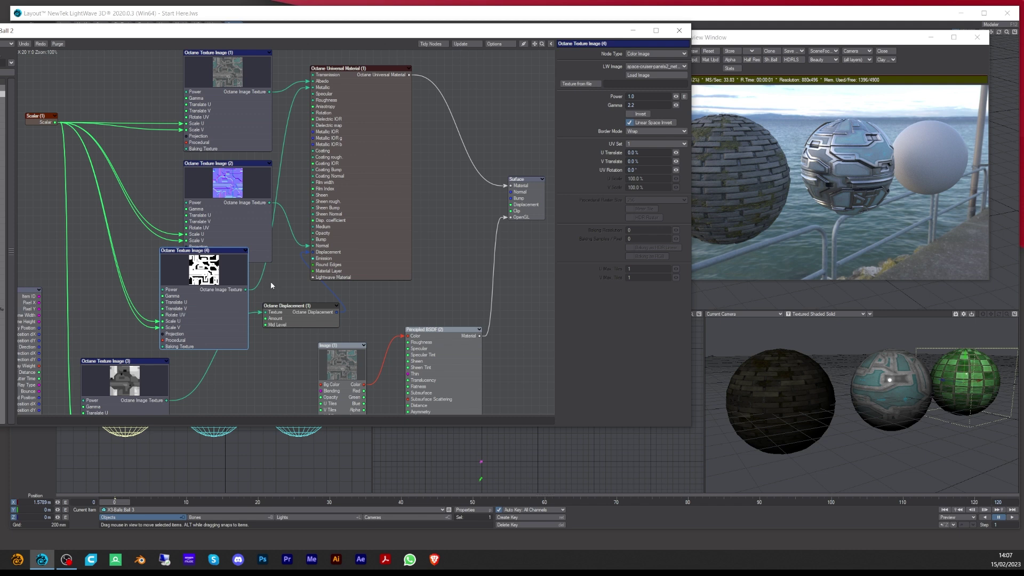
{"action": "left_click_drag", "start_coordinate": [213, 272], "coordinate": [219, 293]}
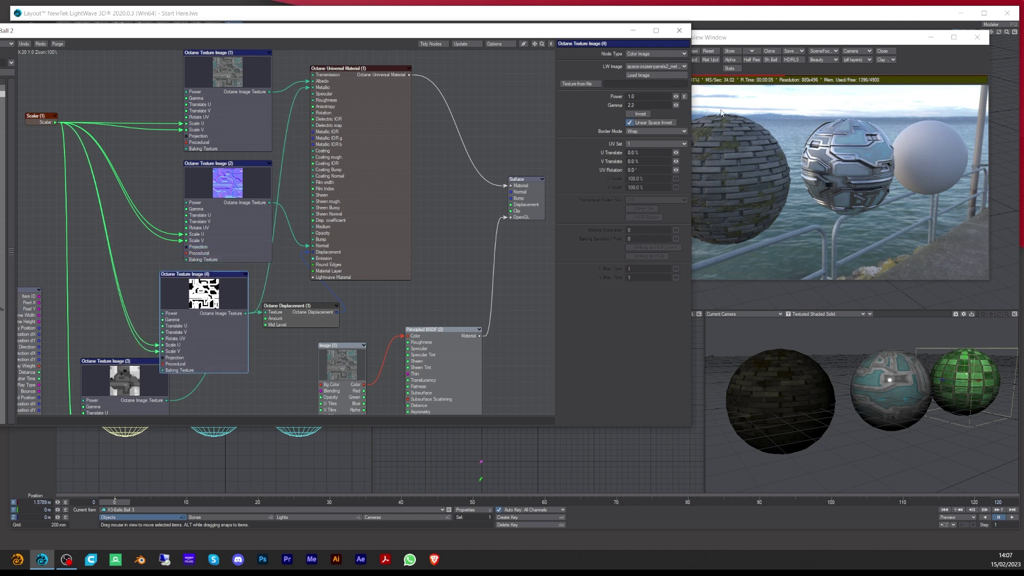
Step: Set the Power of the middle ball's metallic texture node to 2.0
{"action": "left_click", "coordinate": [41, 116]}
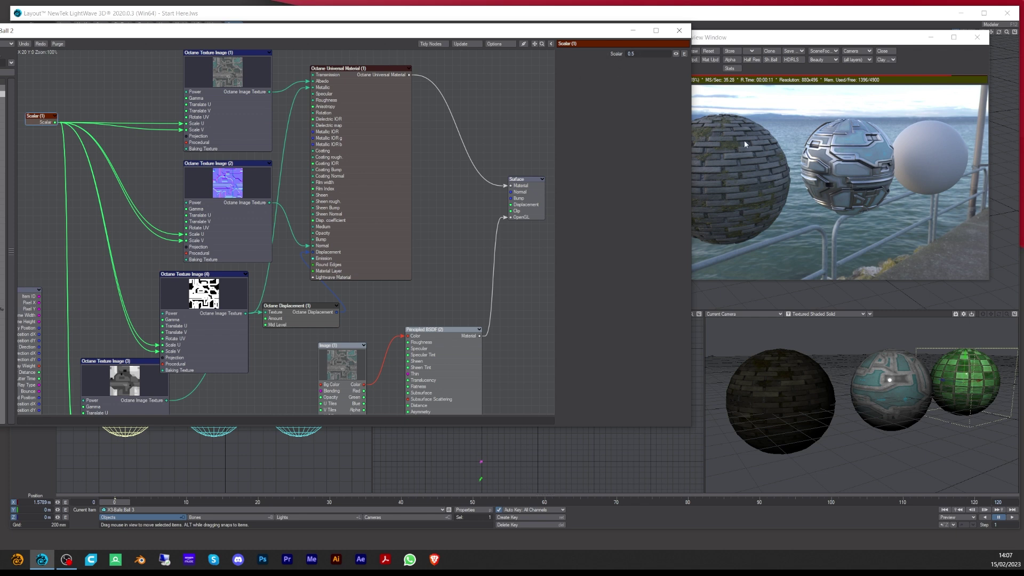
{"action": "left_click", "coordinate": [373, 136]}
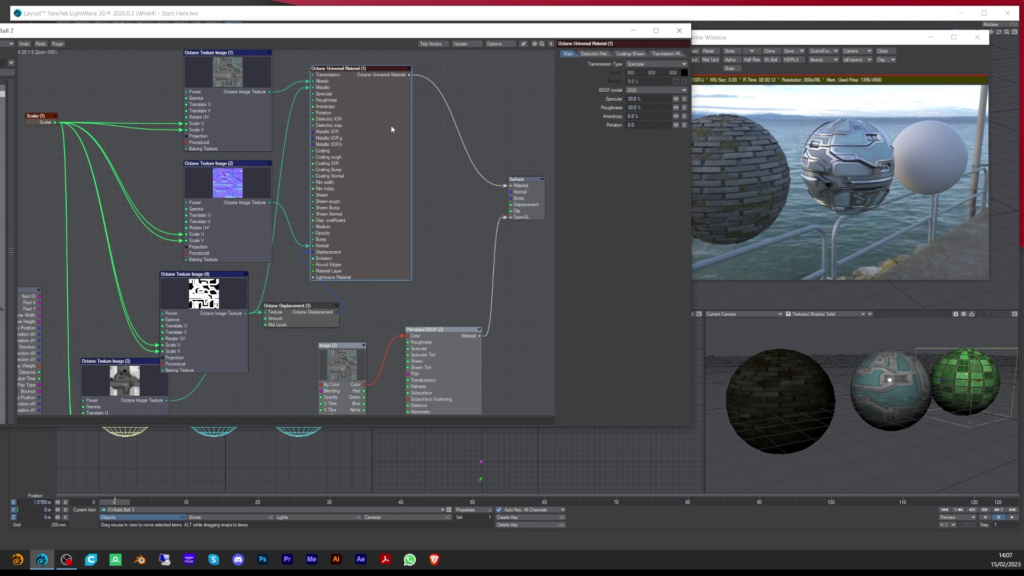
{"action": "left_click", "coordinate": [210, 298]}
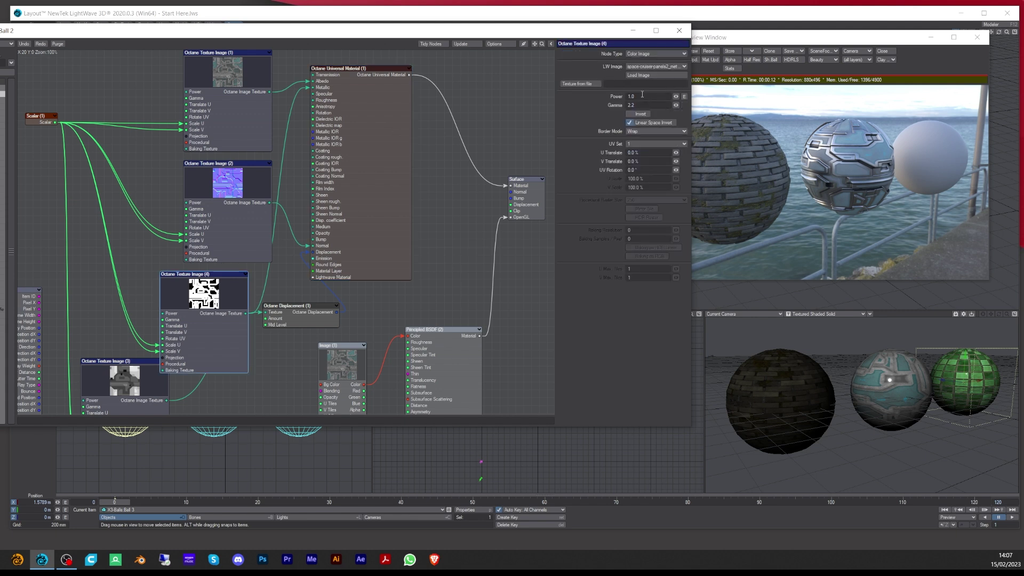
{"action": "left_click_drag", "start_coordinate": [644, 96], "coordinate": [623, 96]}
{"action": "type", "text": "2"}
{"action": "key", "text": "Tab"}
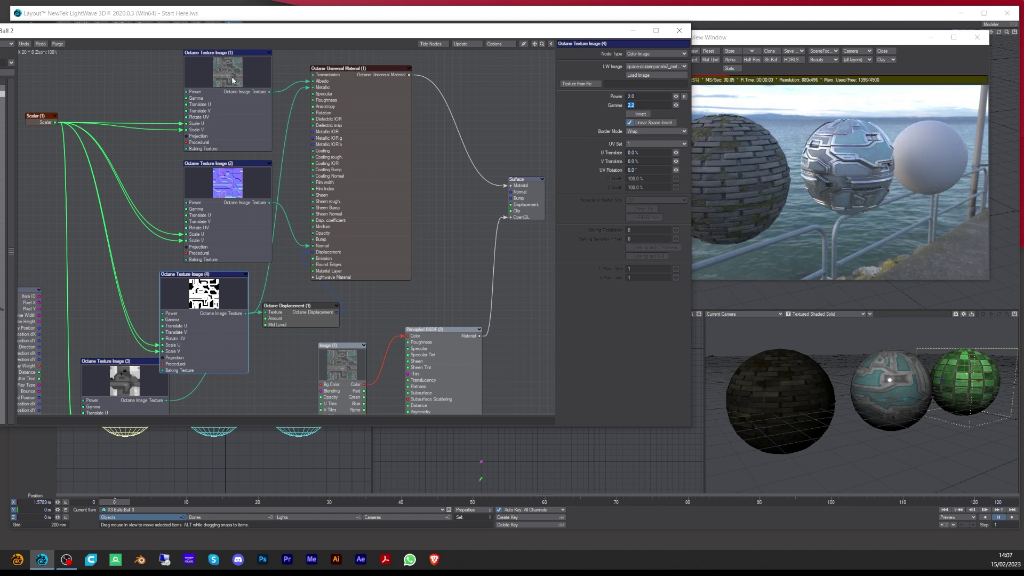
Step: Set the Gamma of the middle ball's albedo texture node to 2.2
{"action": "left_click", "coordinate": [238, 104]}
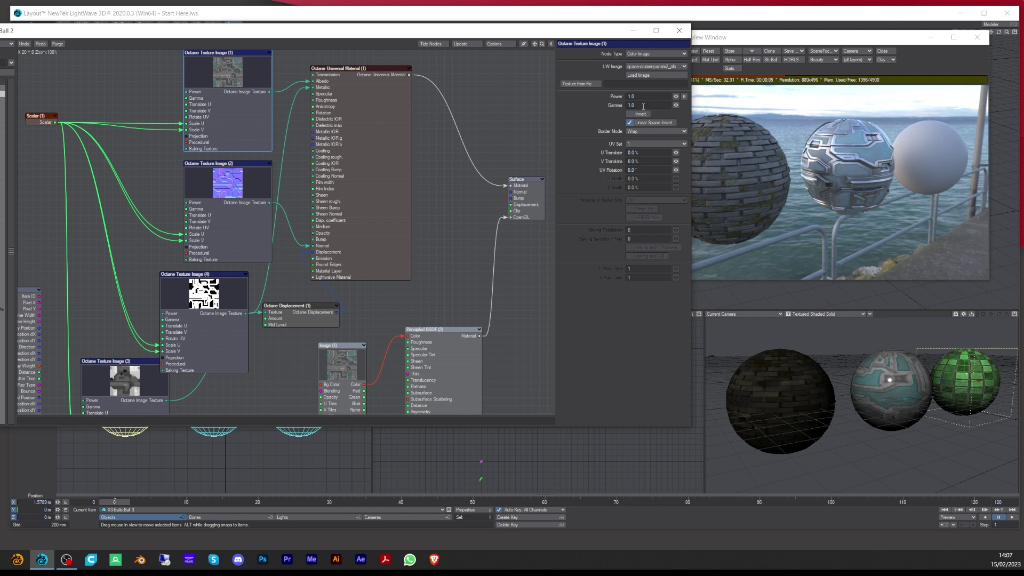
{"action": "left_click_drag", "start_coordinate": [639, 106], "coordinate": [605, 107]}
{"action": "type", "text": "2.2"}
{"action": "key", "text": "Tab"}
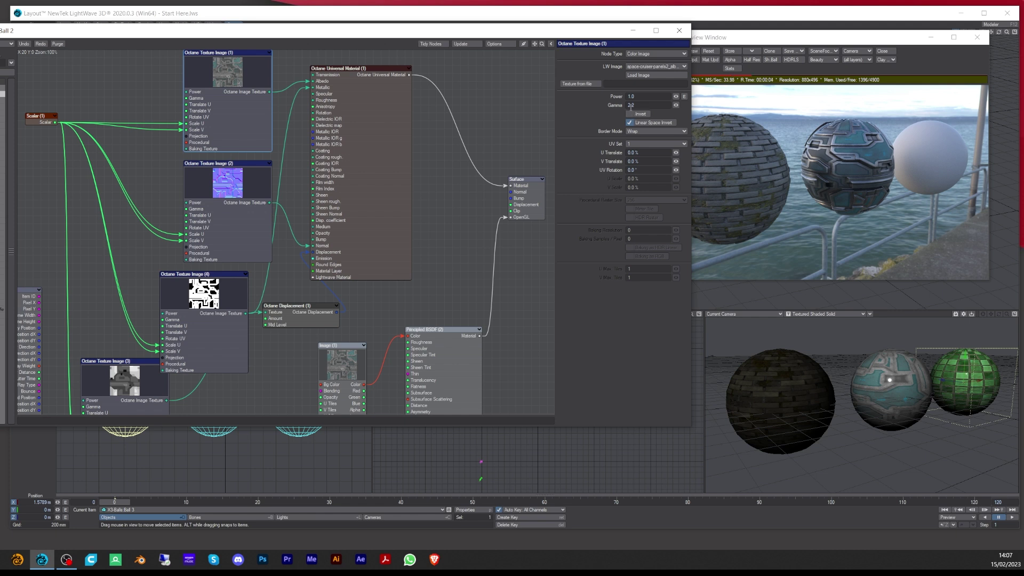
Step: Compare Gamma values of 1.0 and 2.2 on the middle ball's albedo texture node, and settle on 1.86
{"action": "left_click", "coordinate": [601, 107]}
{"action": "type", "text": "1.0"}
{"action": "key", "text": "Tab"}
{"action": "left_click", "coordinate": [608, 107]}
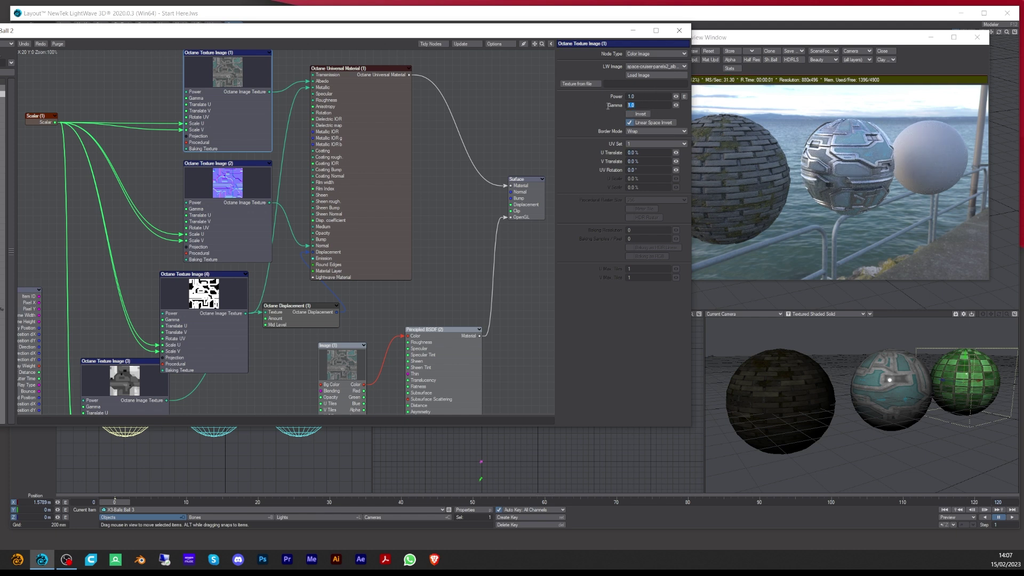
{"action": "type", "text": "2.2"}
{"action": "key", "text": "Tab"}
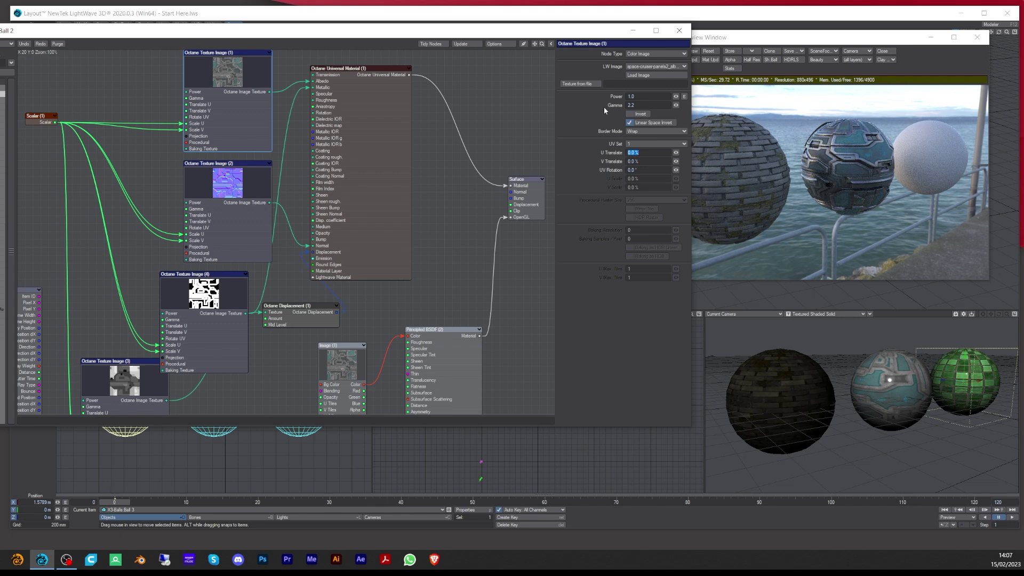
{"action": "mouse_move", "coordinate": [676, 106]}
{"action": "left_mouse_down"}
{"action": "mouse_move", "coordinate": [660, 106]}
{"action": "mouse_move", "coordinate": [677, 105]}
{"action": "left_mouse_up"}
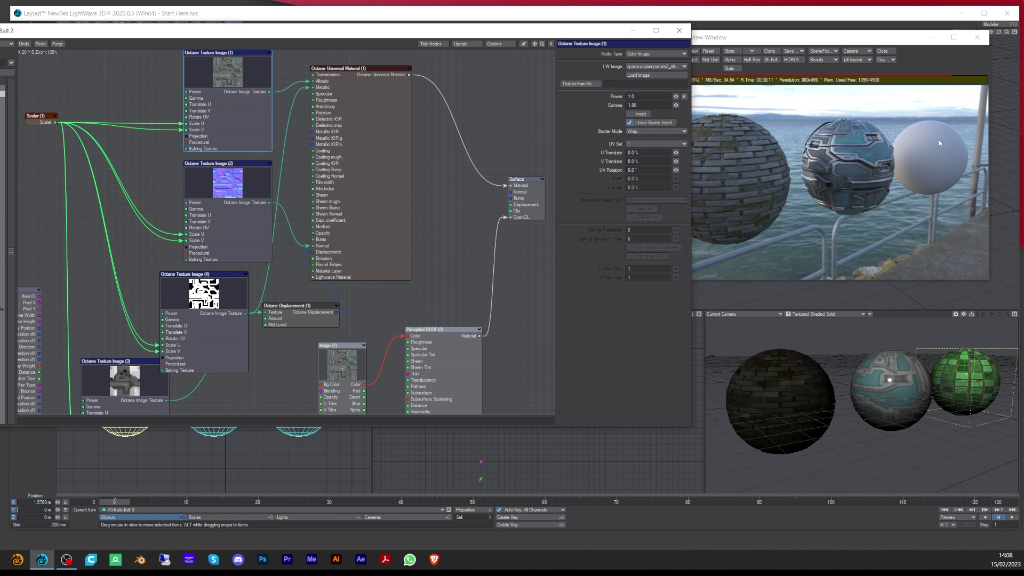
Step: Check the Octane subdivision settings and geometry modifiers in the object properties of X3-Balls:Ball 3
{"action": "left_click", "coordinate": [475, 510]}
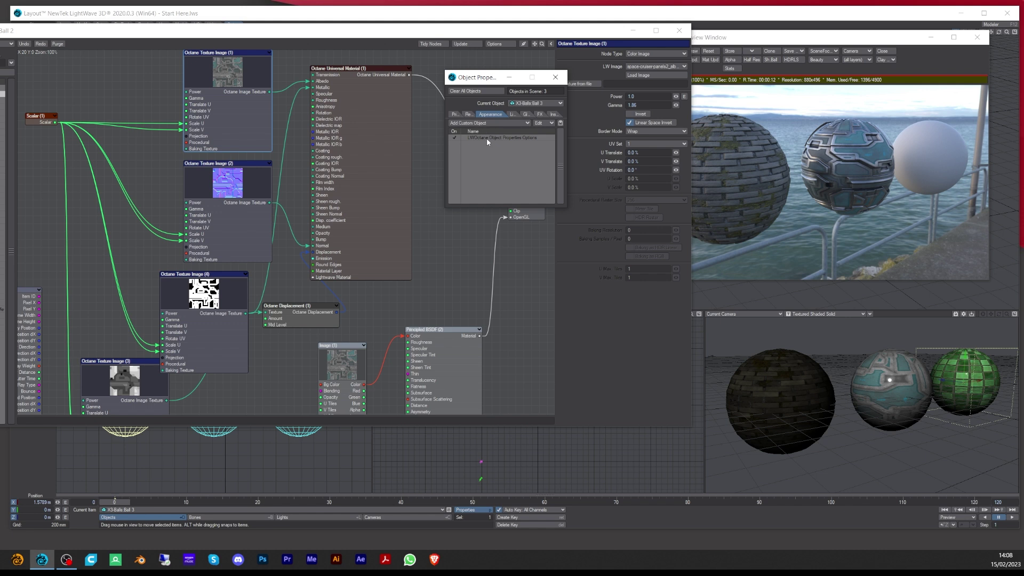
{"action": "left_click", "coordinate": [486, 137]}
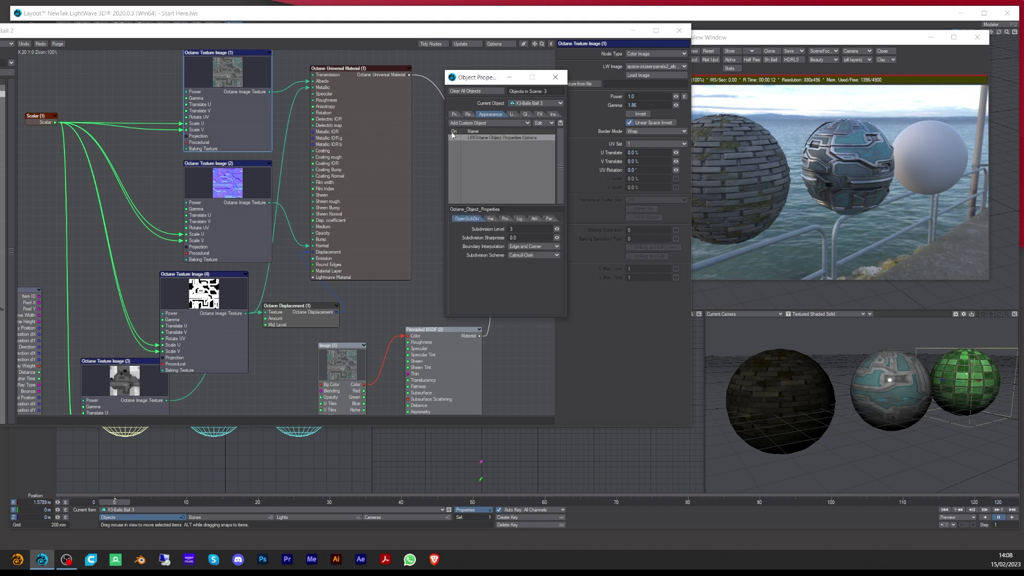
{"action": "left_click", "coordinate": [455, 114]}
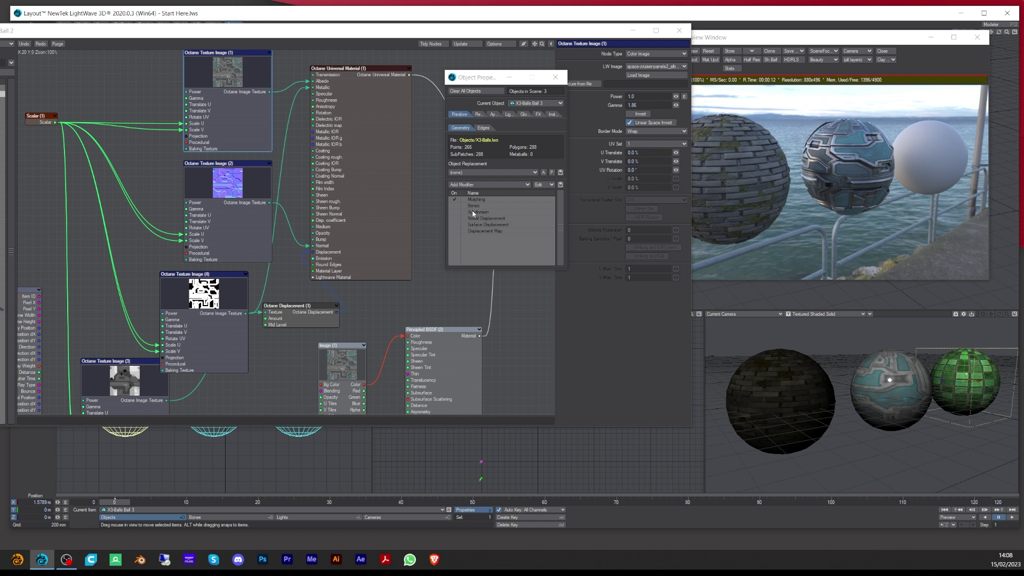
{"action": "left_click", "coordinate": [555, 77]}
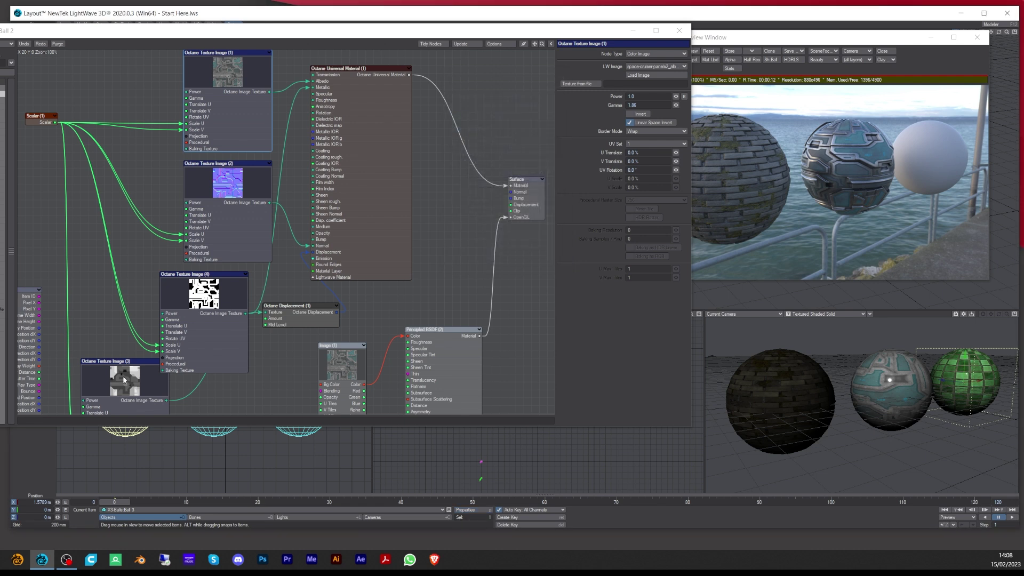
{"action": "left_click_drag", "start_coordinate": [123, 380], "coordinate": [110, 331]}
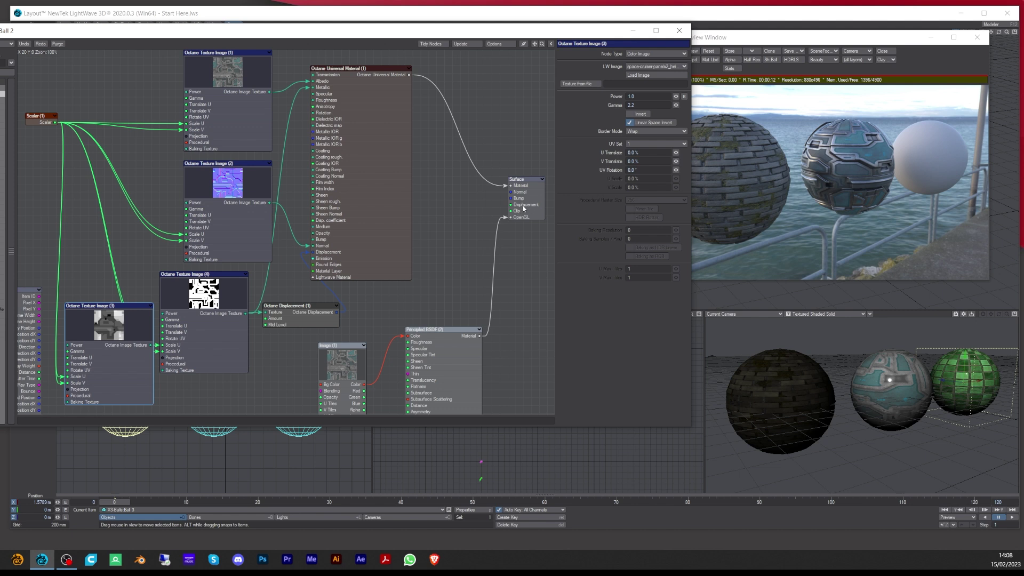
{"action": "left_click", "coordinate": [465, 509]}
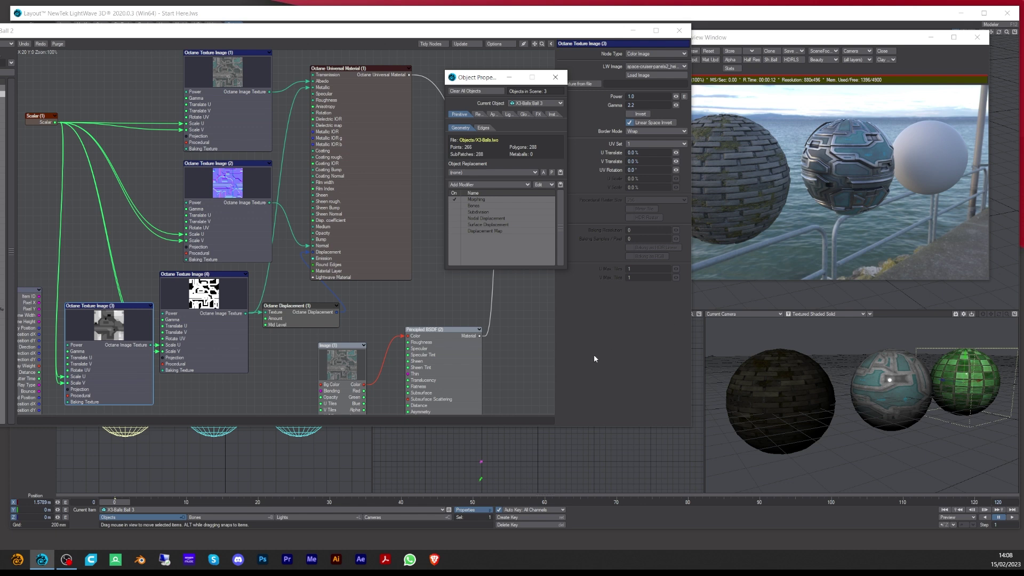
{"action": "left_click", "coordinate": [553, 78]}
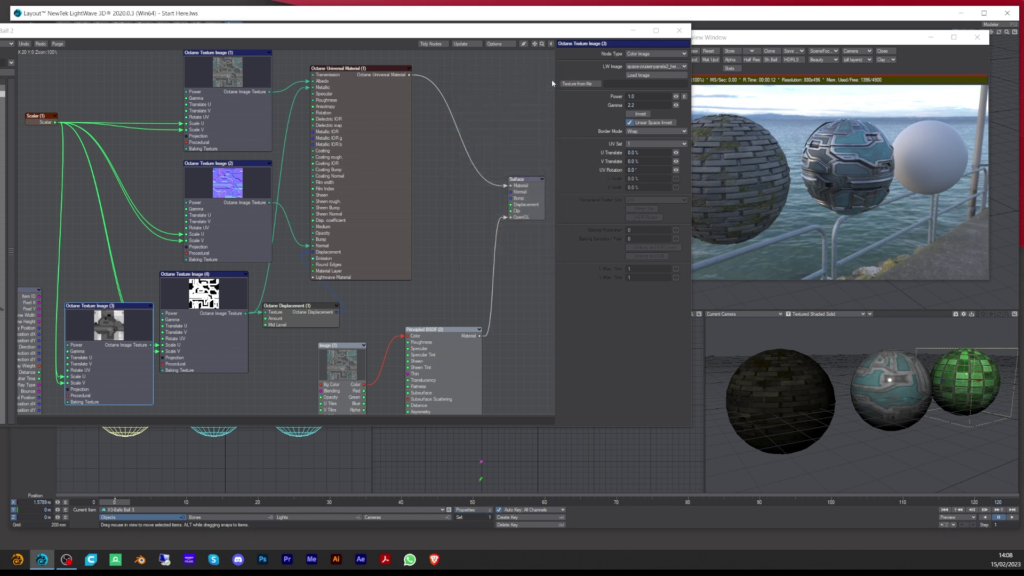
Step: Tidy the middle ball's node network, and place the height texture beside the Octane Displacement node with the Scalar clear of the textures
{"action": "left_click", "coordinate": [197, 363]}
{"action": "left_click", "coordinate": [431, 44]}
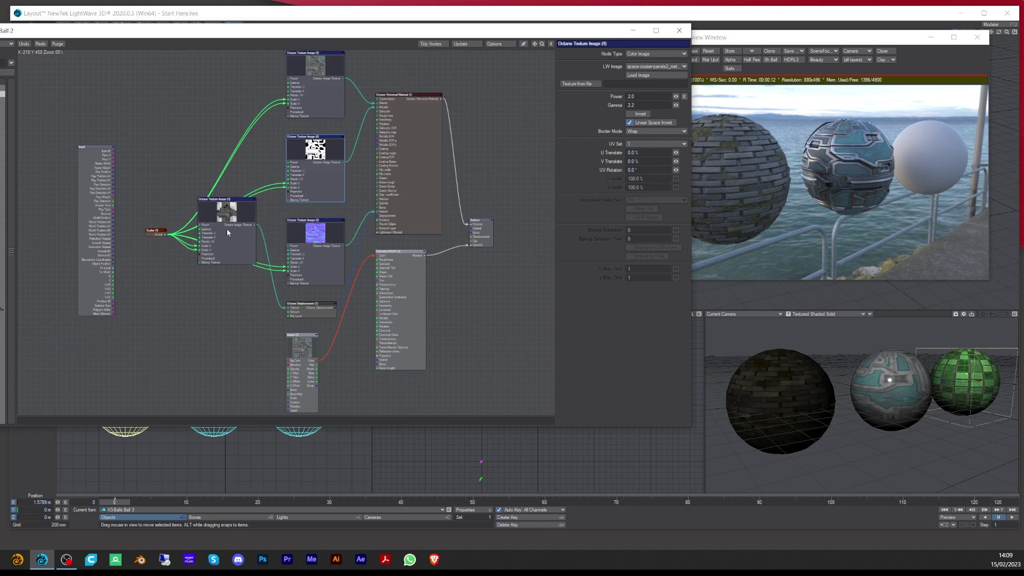
{"action": "left_click_drag", "start_coordinate": [225, 220], "coordinate": [214, 298]}
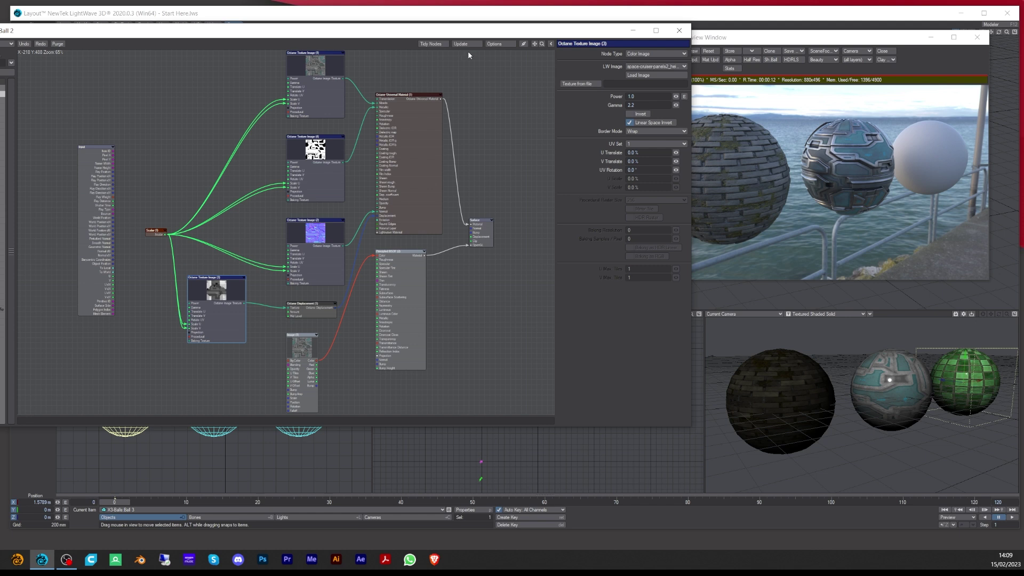
{"action": "left_click_drag", "start_coordinate": [151, 234], "coordinate": [140, 231]}
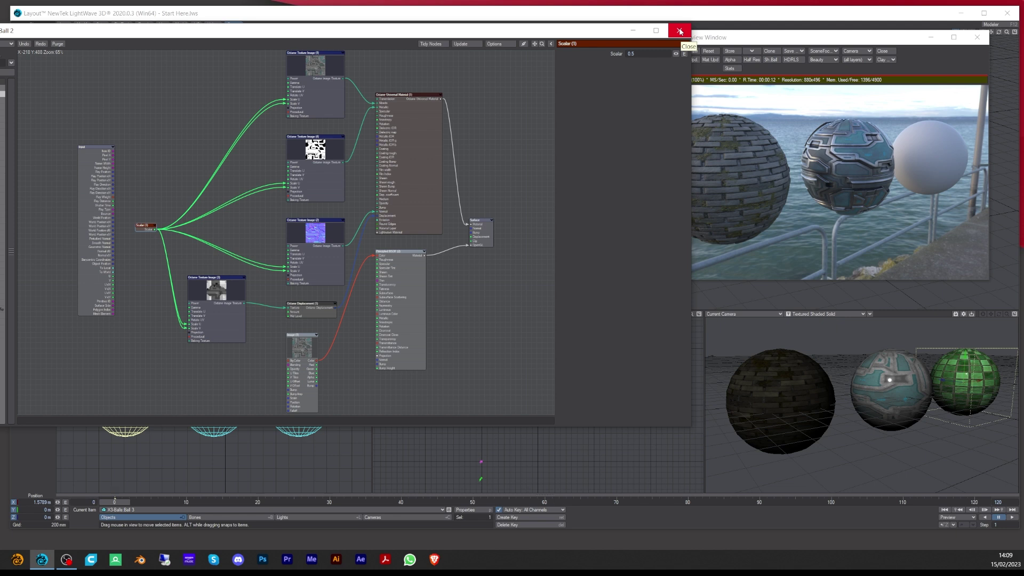
Step: Render the current frame at full size and look through the RGBA file formats available for saving the image
{"action": "left_click_drag", "start_coordinate": [748, 39], "coordinate": [676, 39]}
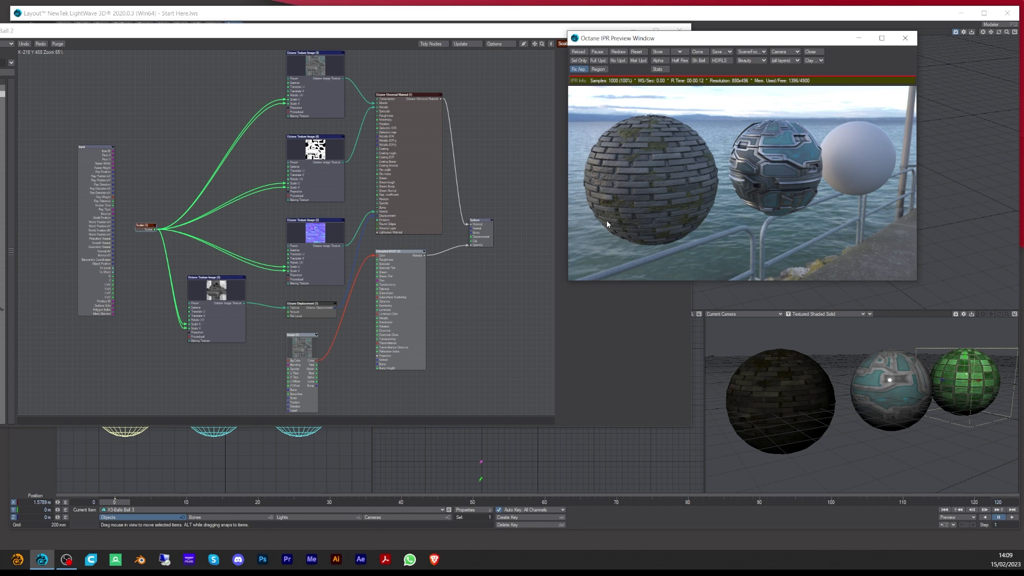
{"action": "key", "text": "F9"}
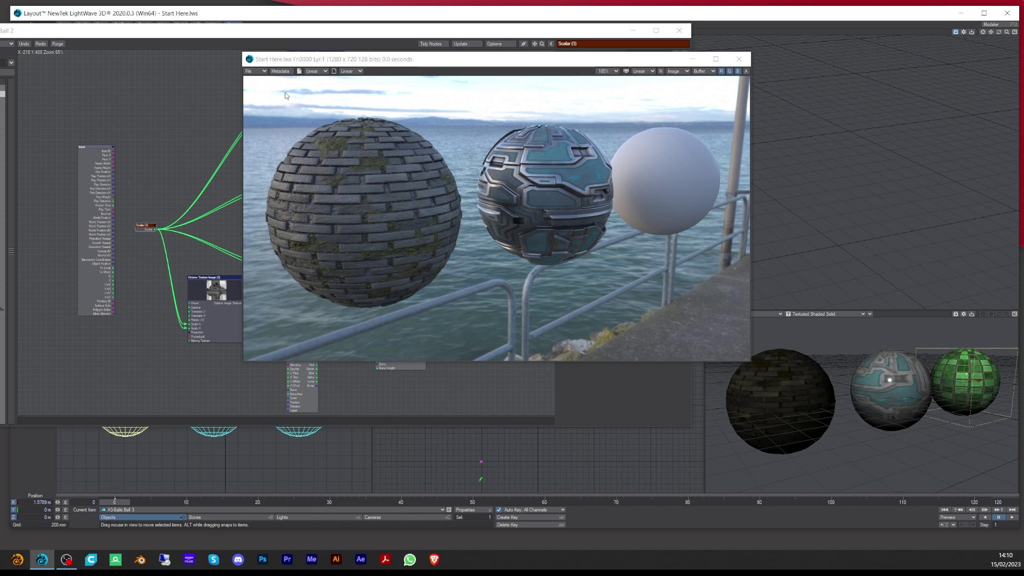
{"action": "left_click", "coordinate": [262, 72]}
{"action": "mouse_move", "coordinate": [261, 70]}
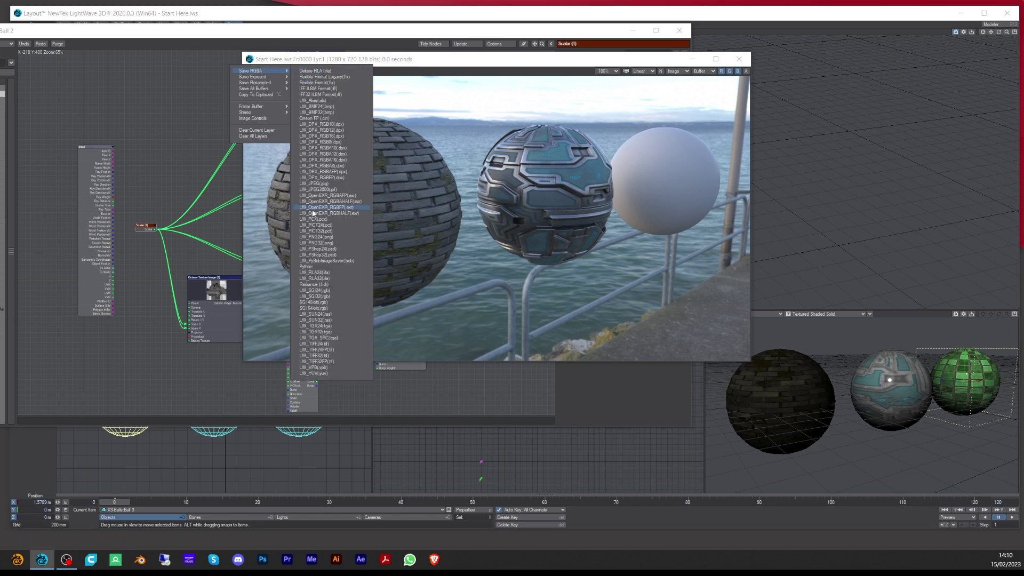
{"action": "left_click", "coordinate": [550, 60]}
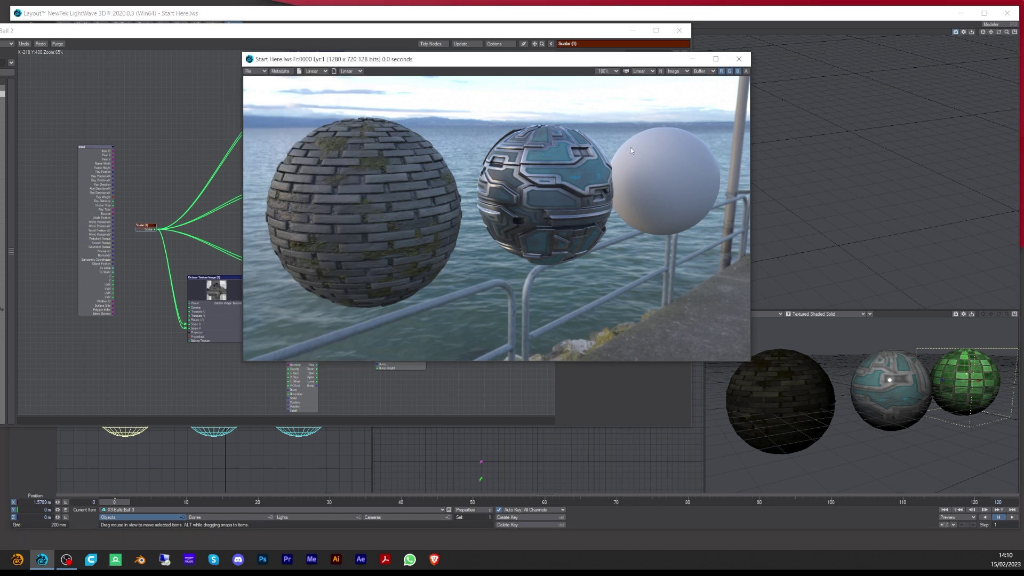